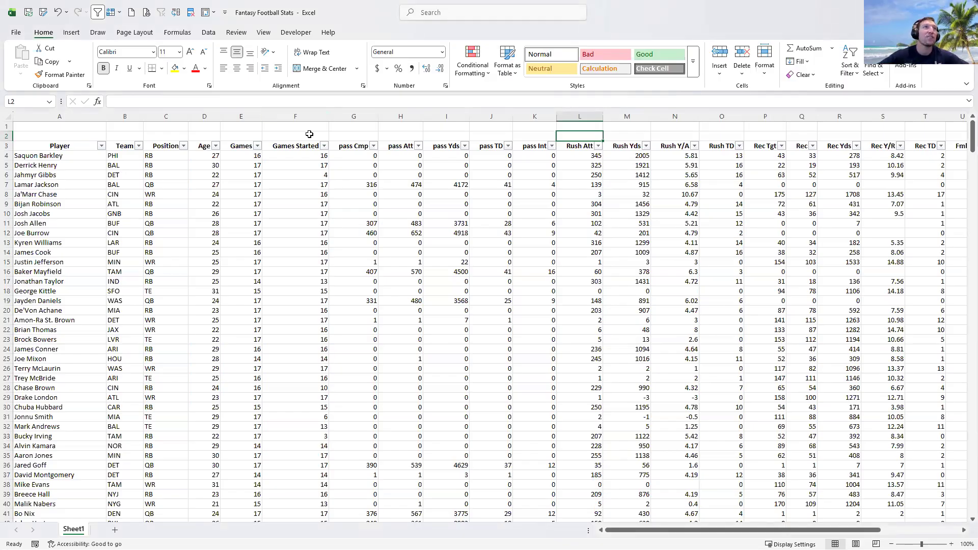
Step: Insert a PivotChart with its PivotTable on a new worksheet, using the full player stats table starting at A3
drag(301, 130, 239, 133)
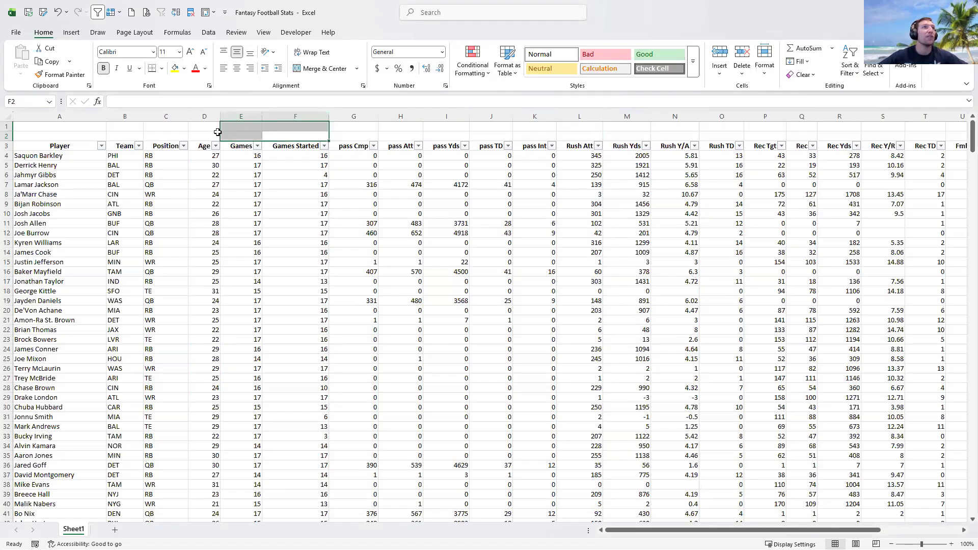
click(171, 134)
click(31, 147)
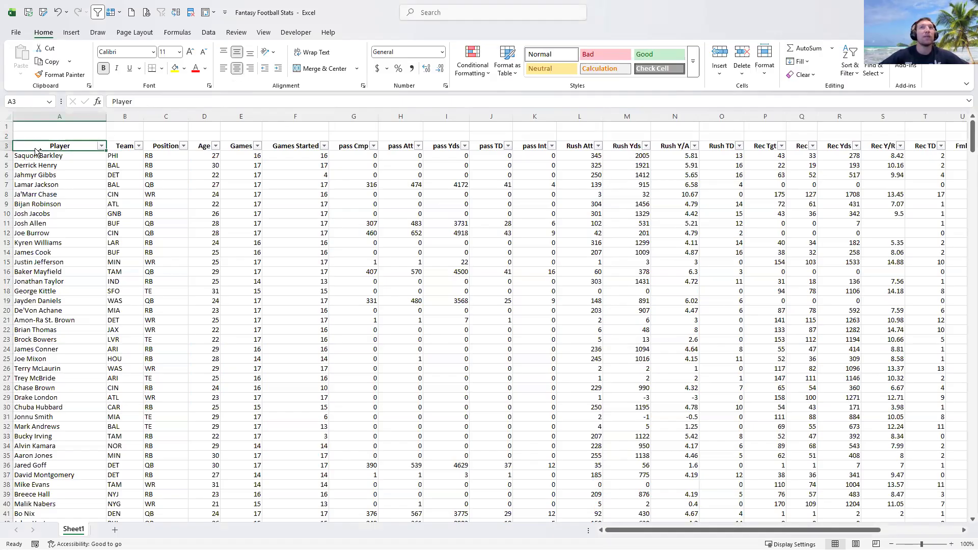
key(ctrl+shift+Right)
key(ctrl+shift+Left)
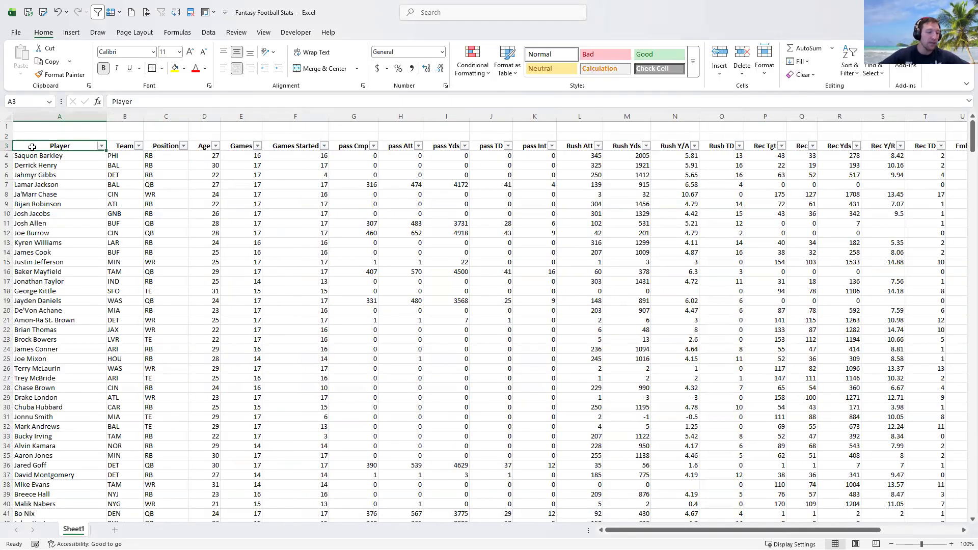
key(ctrl+shift+Right)
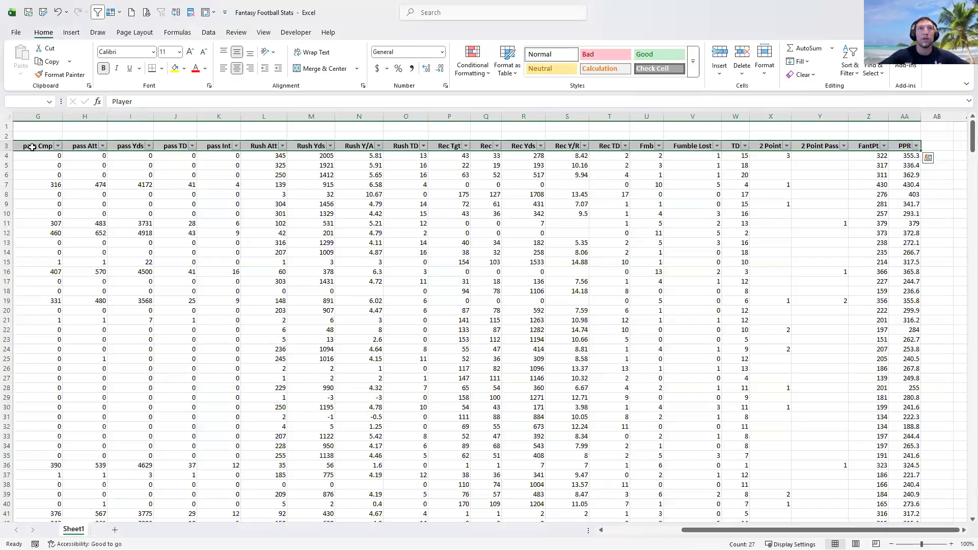
key(ctrl+shift+Down)
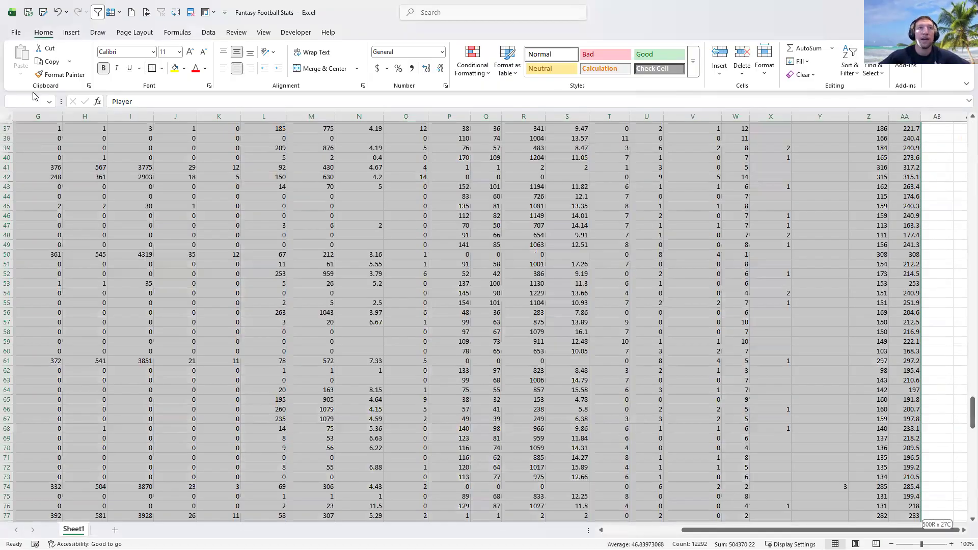
drag(972, 503, 963, 130)
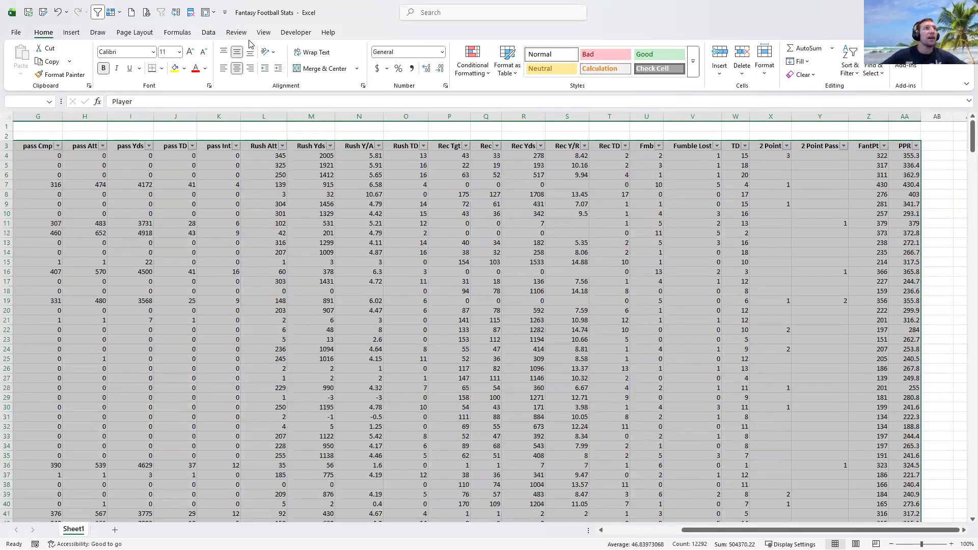
click(70, 33)
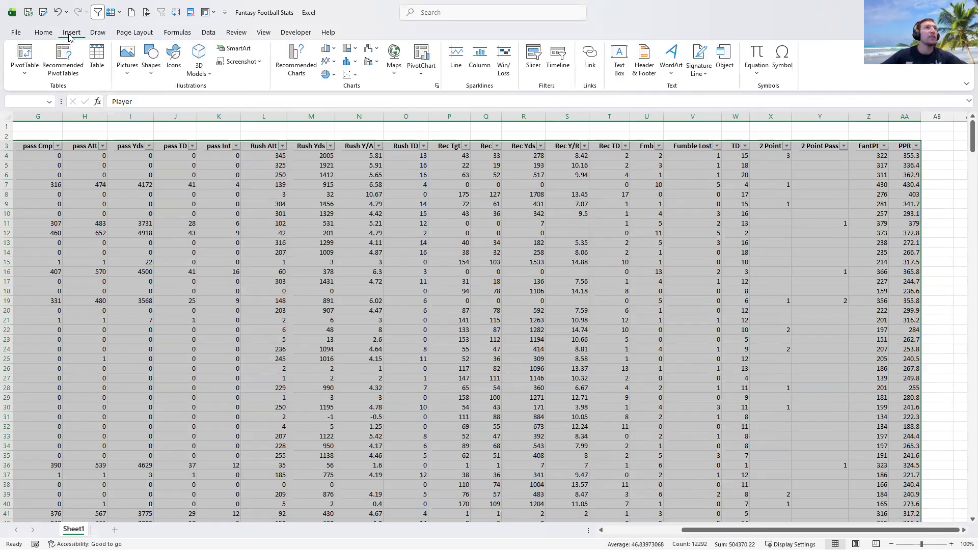
click(422, 55)
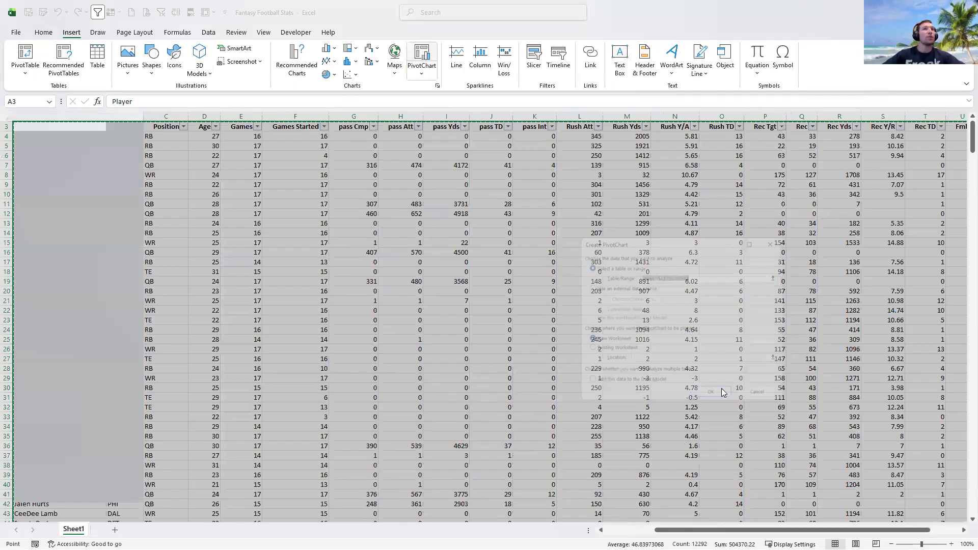
click(732, 400)
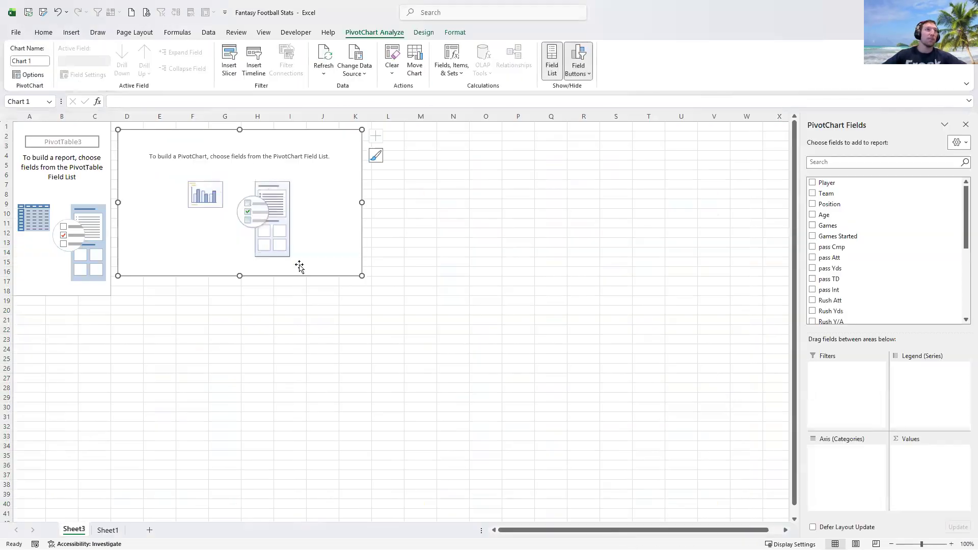
Step: Delete the empty PivotChart and select a cell inside the remaining PivotTable placeholder
drag(299, 266, 497, 286)
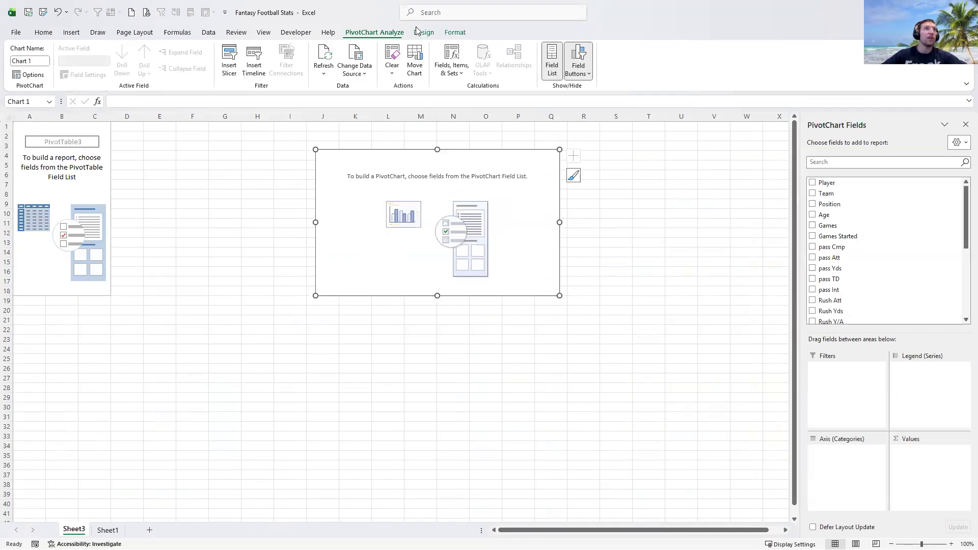
drag(336, 203, 378, 197)
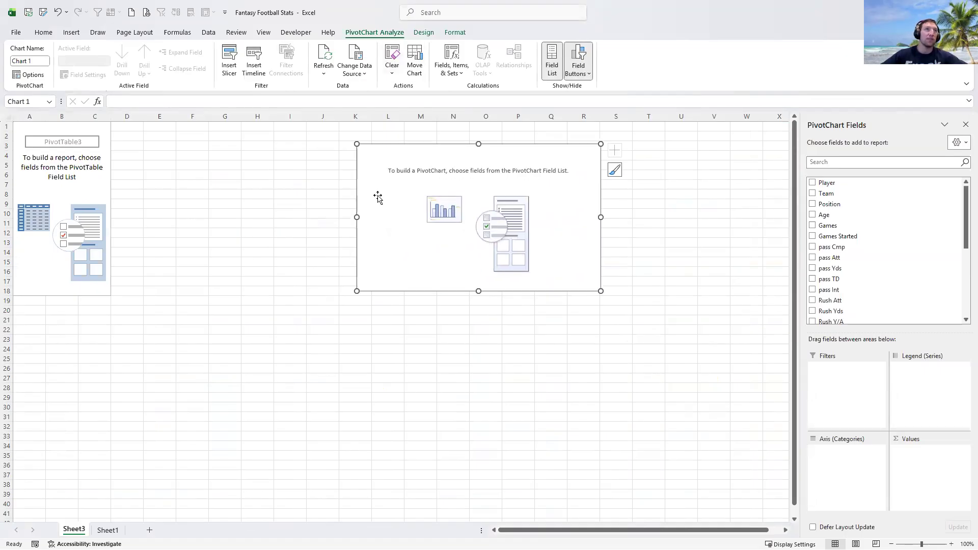
key(Delete)
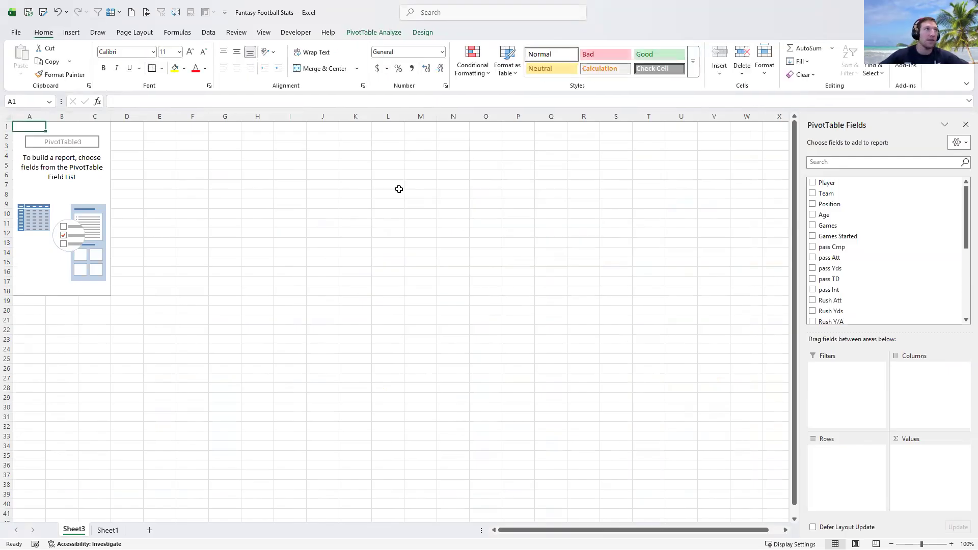
click(68, 196)
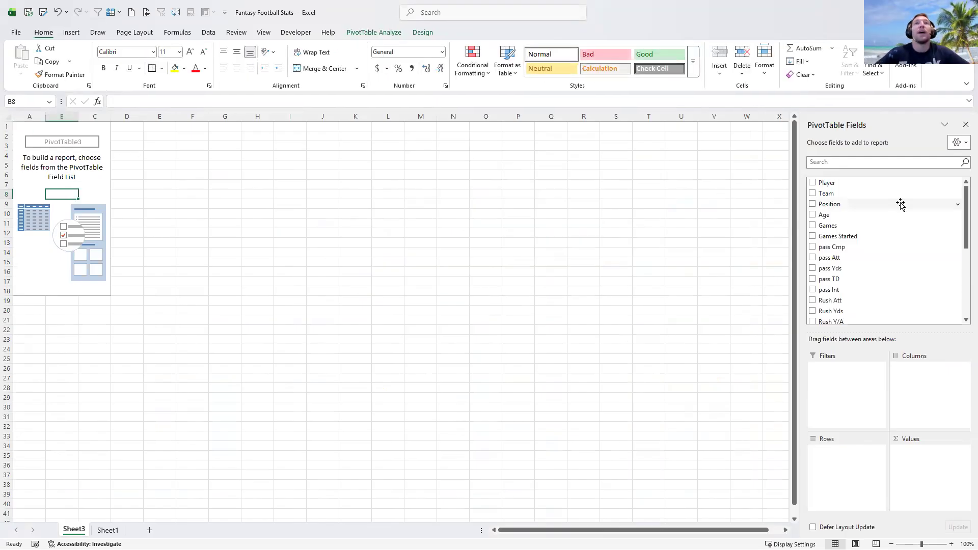
click(76, 170)
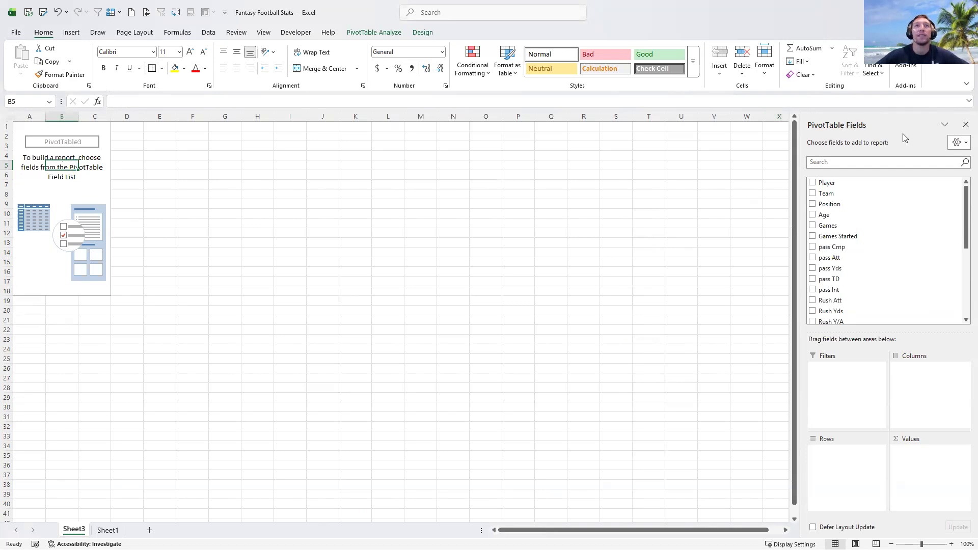
Step: Hide the PivotTable field list, show it again, and reselect the PivotTable placeholder
click(379, 33)
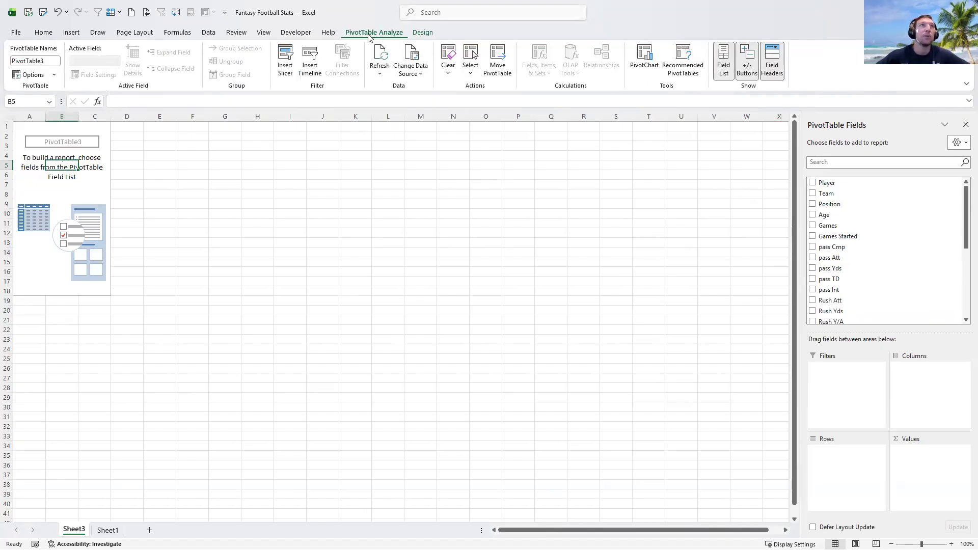
click(724, 69)
click(583, 175)
click(56, 227)
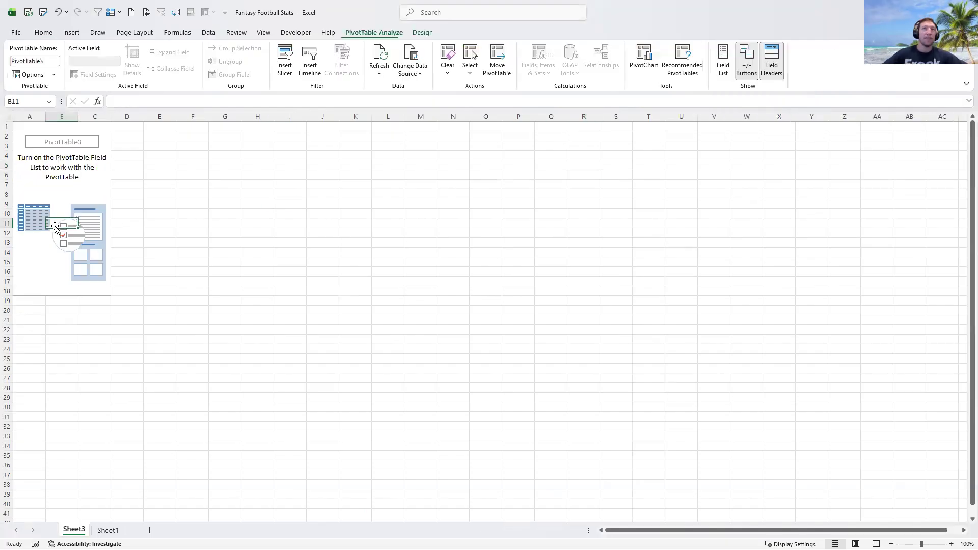
click(164, 227)
click(216, 205)
click(61, 178)
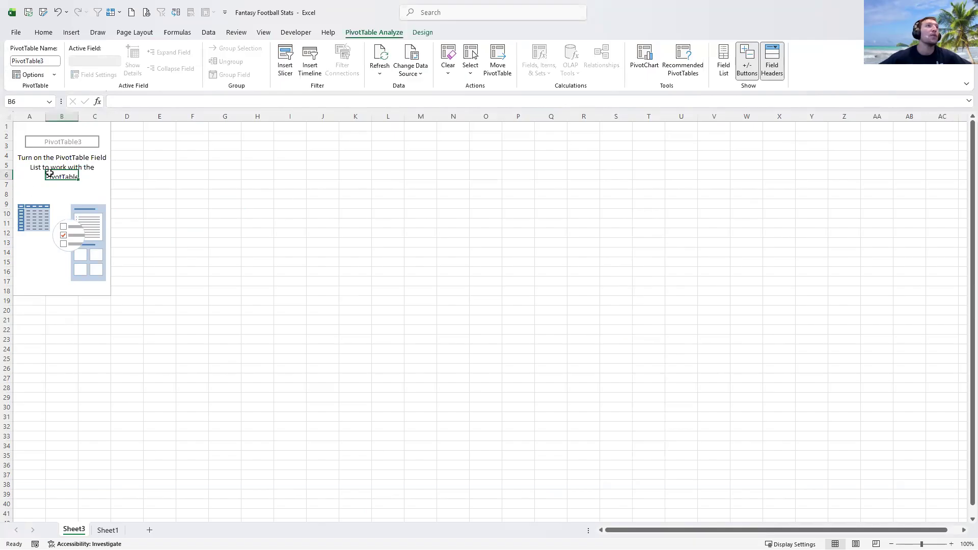
click(722, 71)
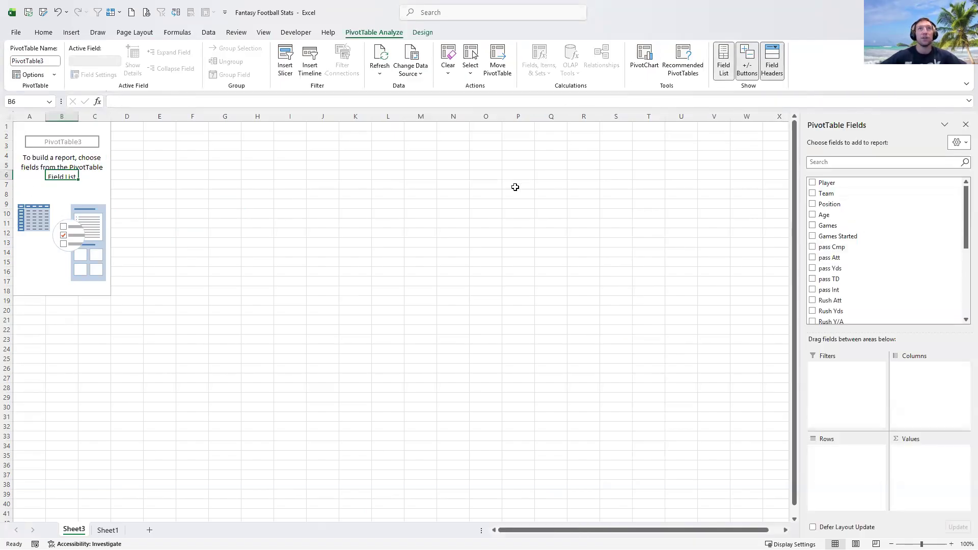
click(270, 225)
click(348, 186)
click(77, 175)
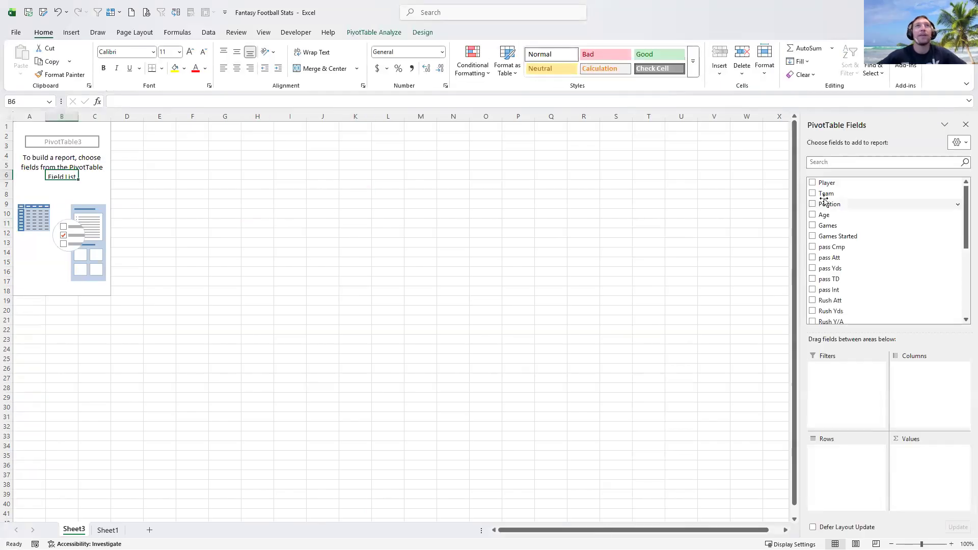
Step: Review the available PivotTable fields and add Position as a report filter
click(378, 31)
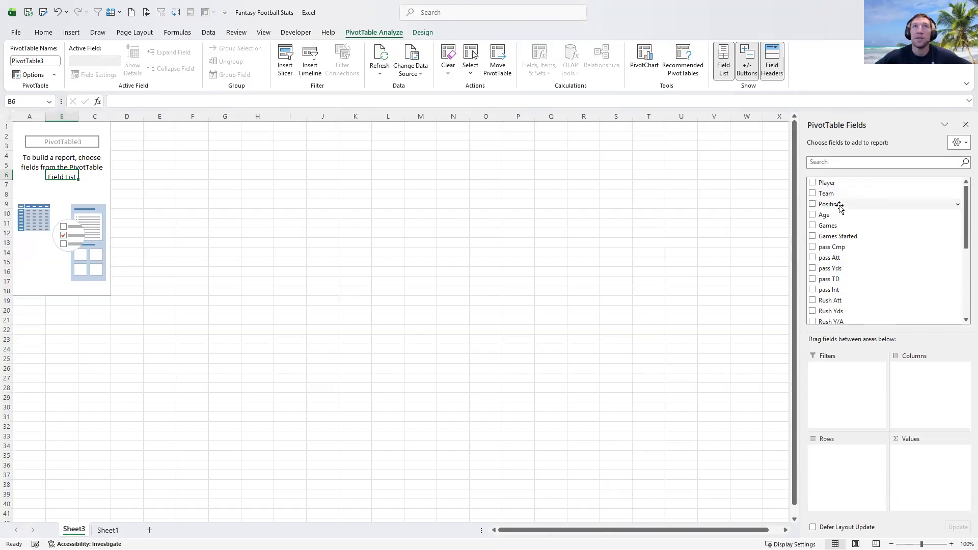
drag(963, 229, 965, 326)
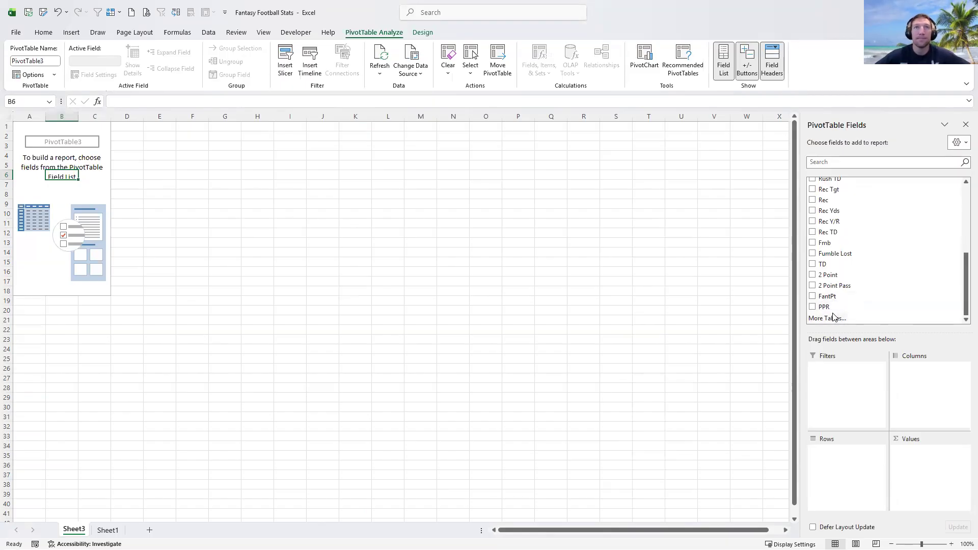
drag(964, 285, 947, 189)
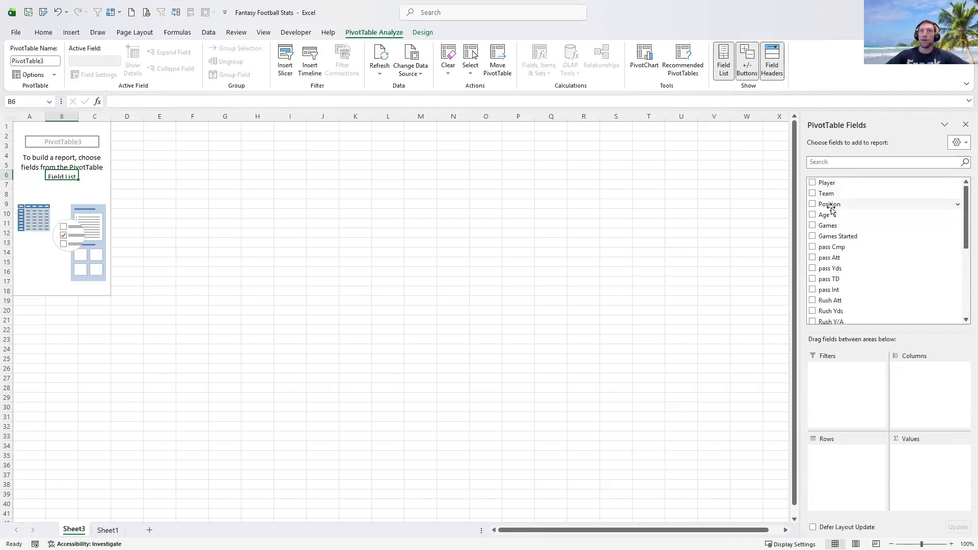
drag(840, 204, 847, 387)
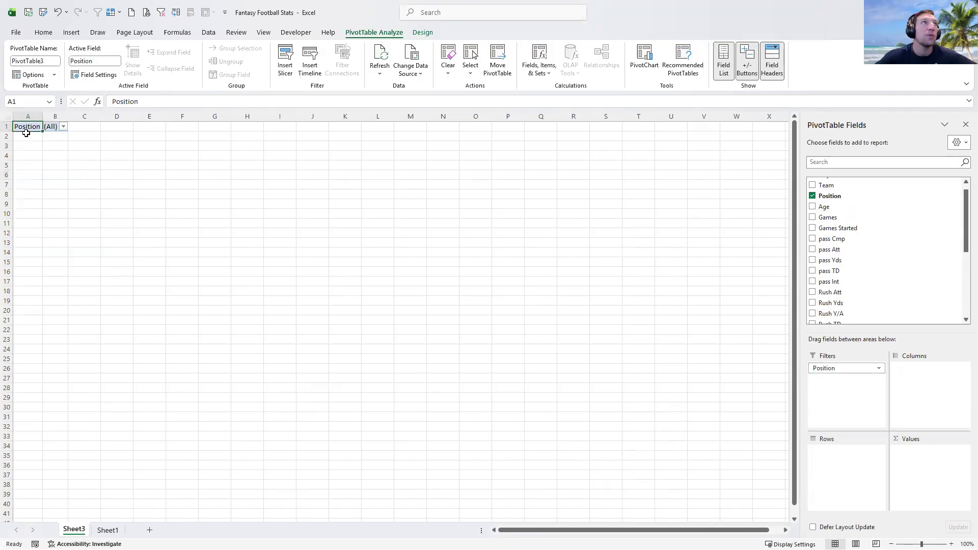
Step: Enable selecting multiple items in the Position filter and apply it with all positions included
click(45, 127)
click(63, 127)
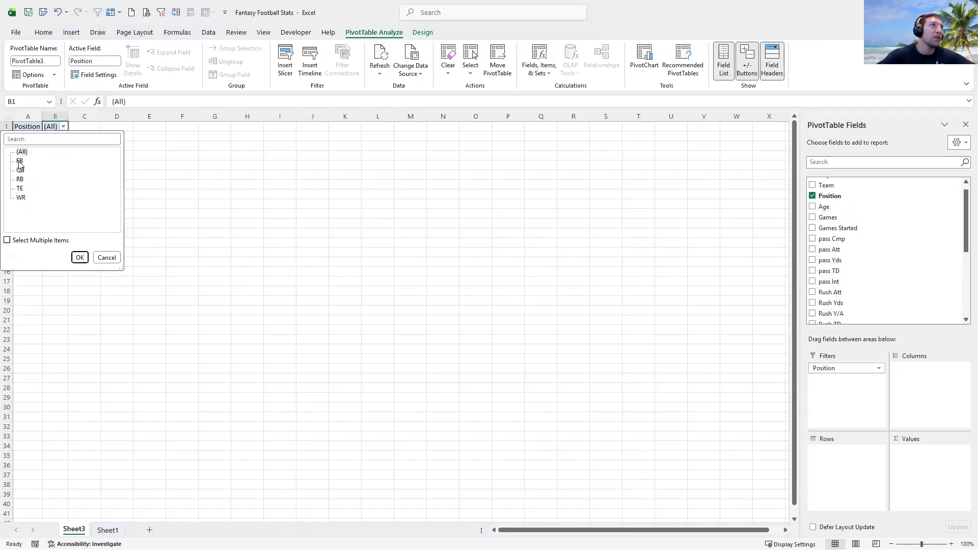
click(8, 240)
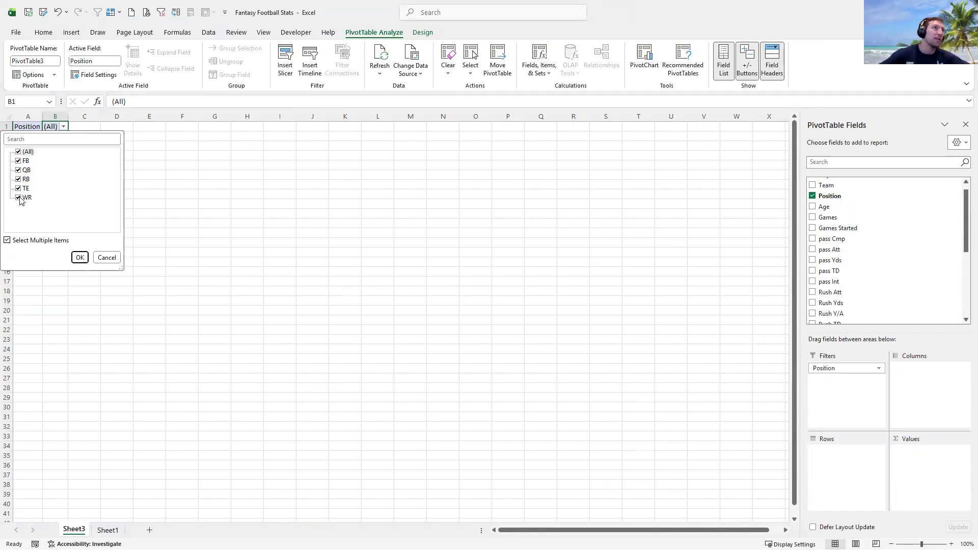
click(21, 152)
click(21, 153)
click(21, 152)
click(19, 162)
click(20, 170)
click(19, 152)
click(81, 258)
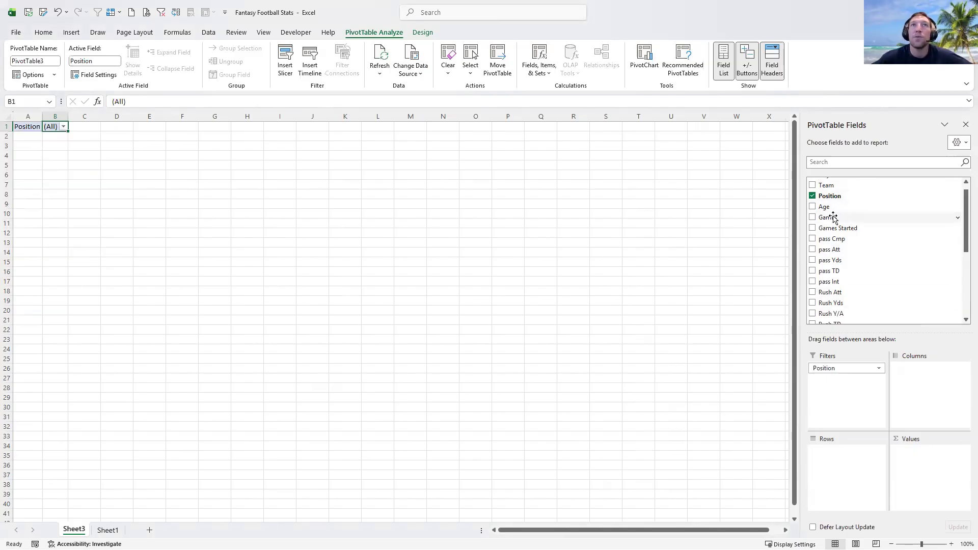
Step: Add Games as the PivotTable's column field and Player as its row field
scroll(834, 219, up, 1)
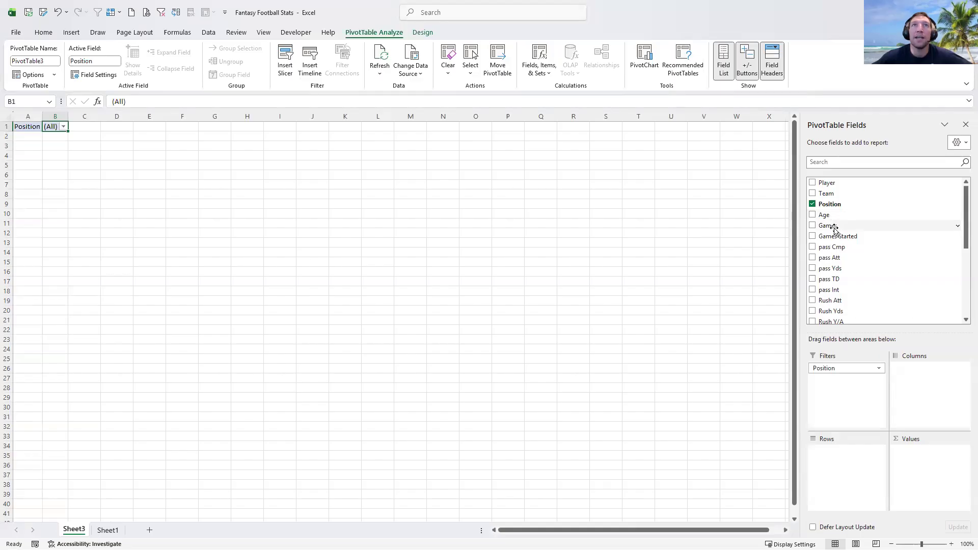
drag(834, 229, 923, 398)
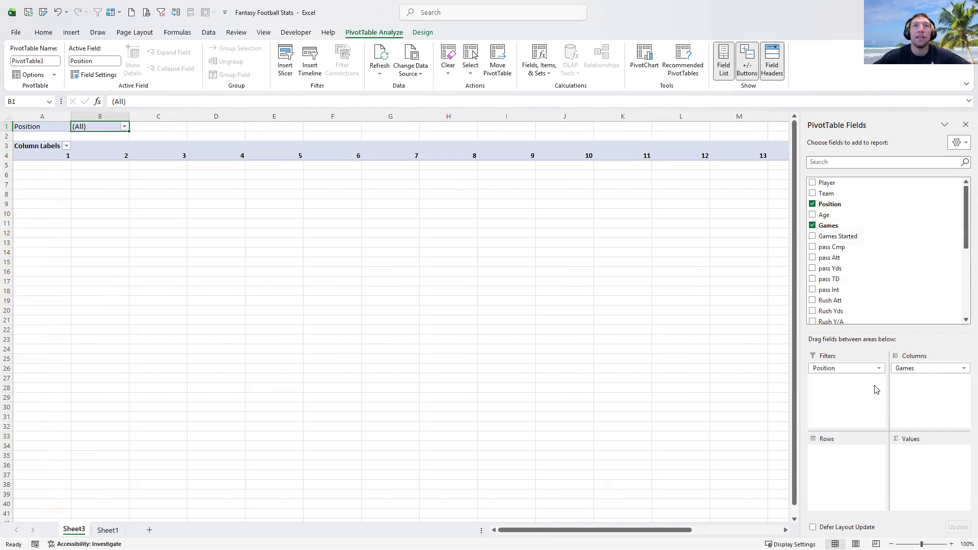
drag(827, 182, 846, 481)
Step: Add PPR as the PivotTable's value field, summed for each player and number of games
scroll(963, 302, down, 4)
scroll(962, 301, down, 2)
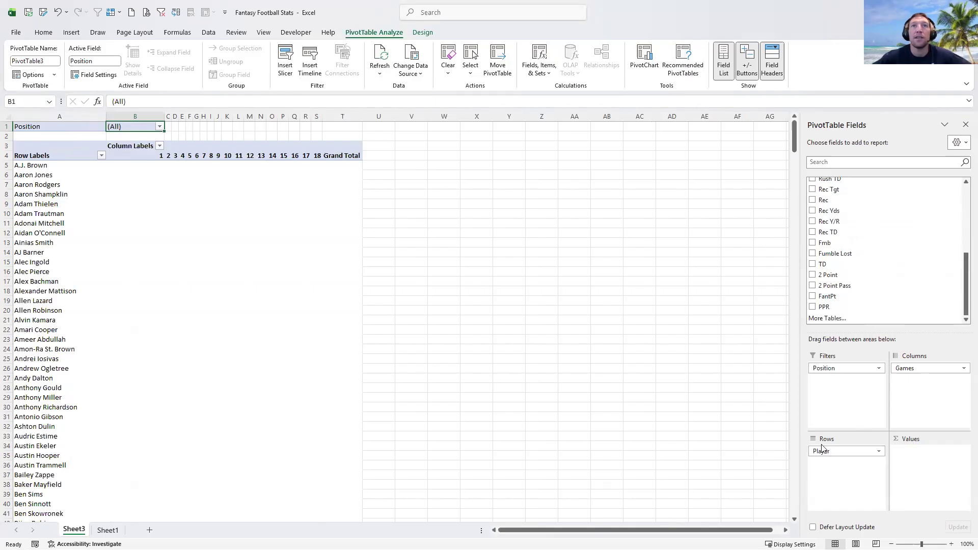
drag(30, 167, 44, 326)
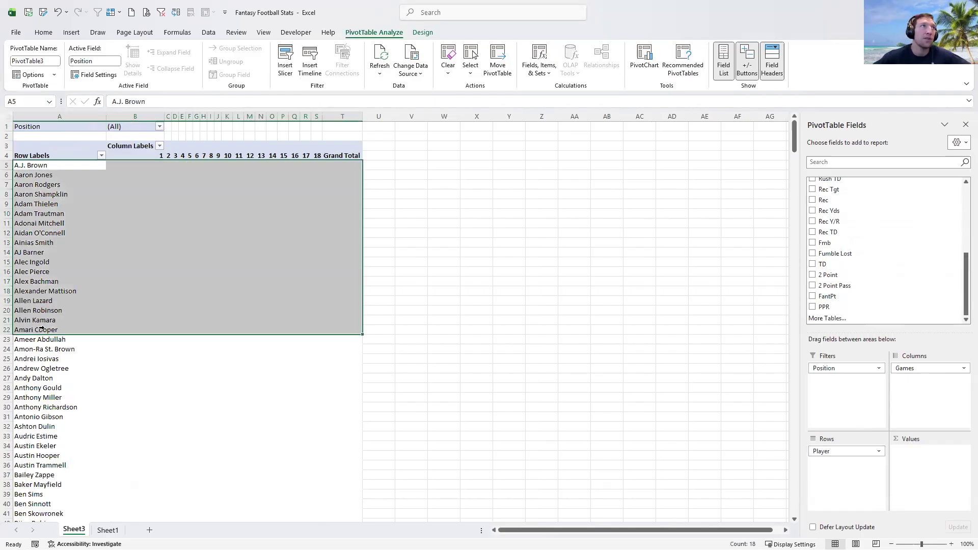
drag(169, 116, 347, 128)
click(271, 271)
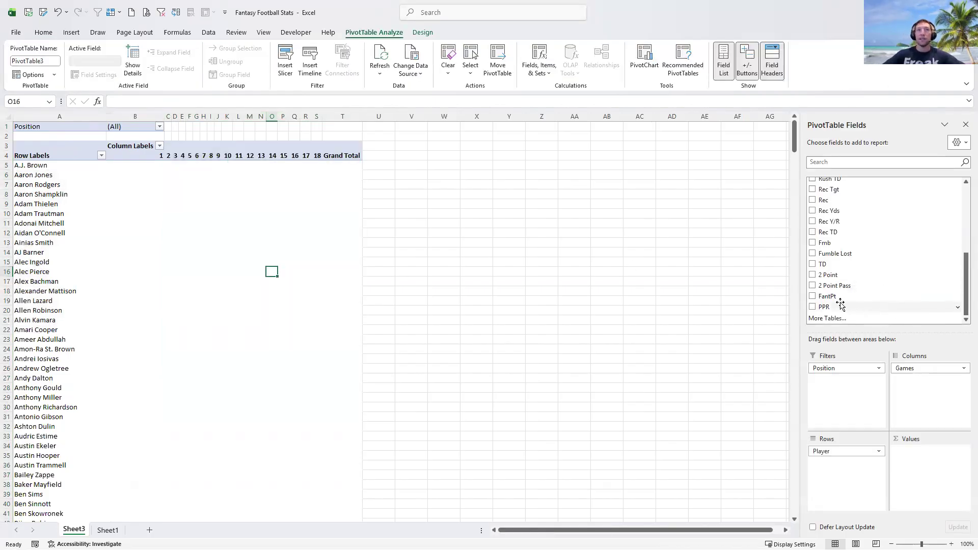
drag(841, 308, 928, 467)
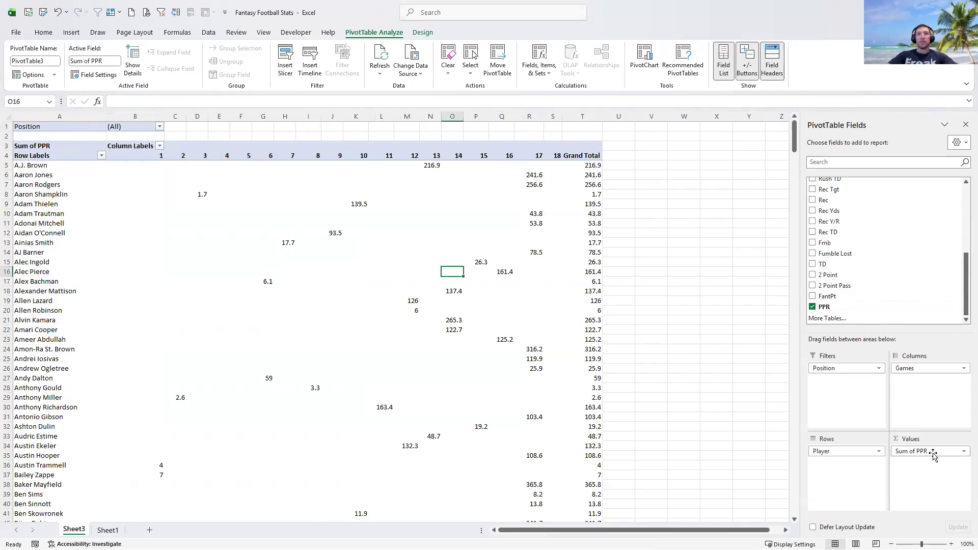
Step: Review the summary calculations offered for the PPR value field, trying Count, and keep it summarized by Sum
click(963, 454)
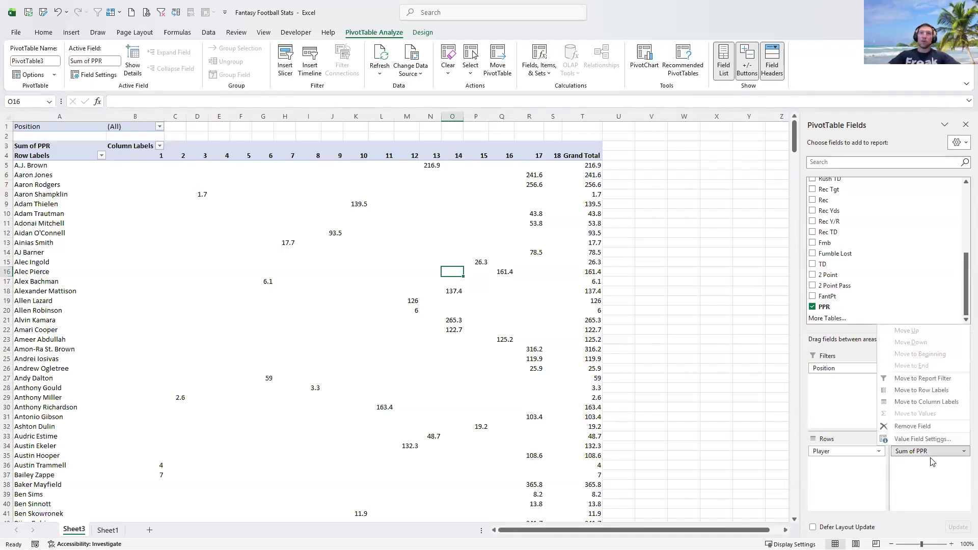
click(900, 439)
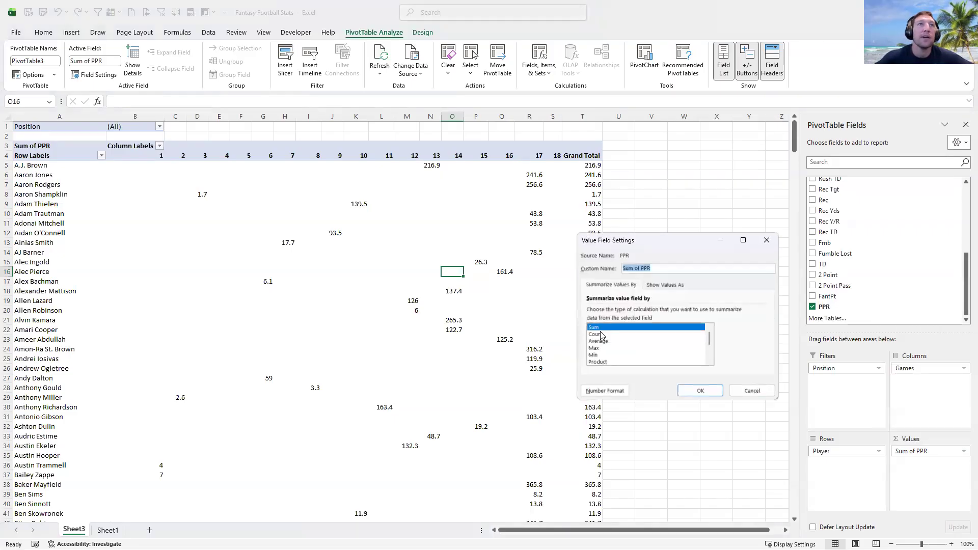
click(605, 341)
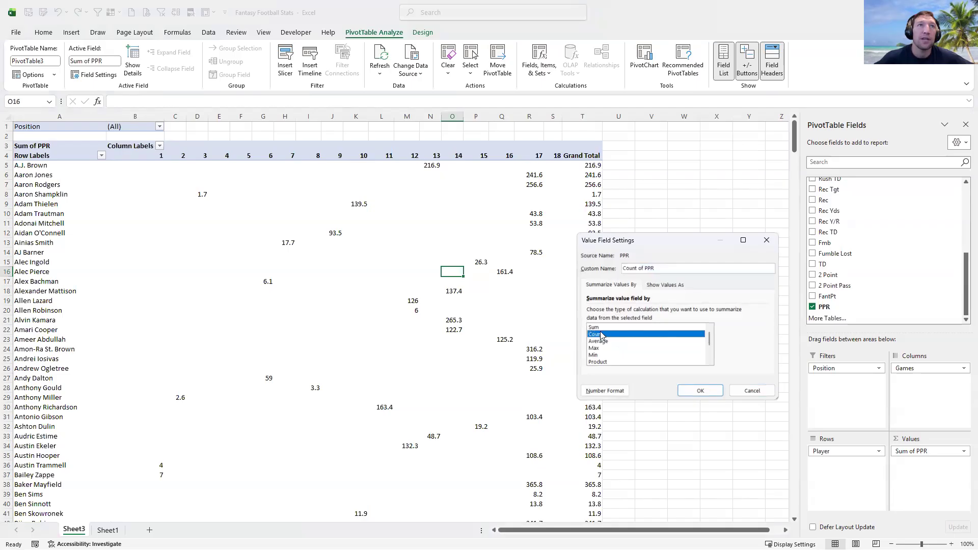
click(602, 327)
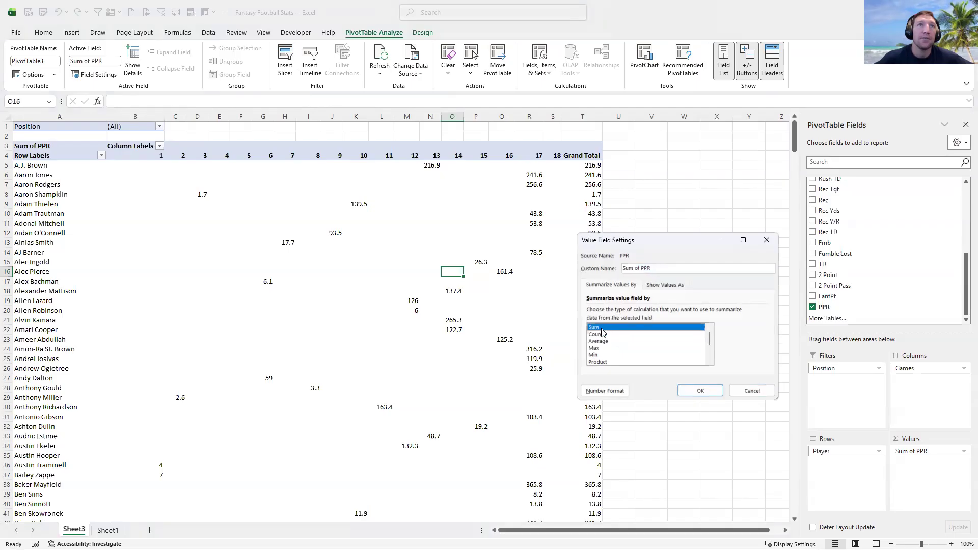
click(699, 392)
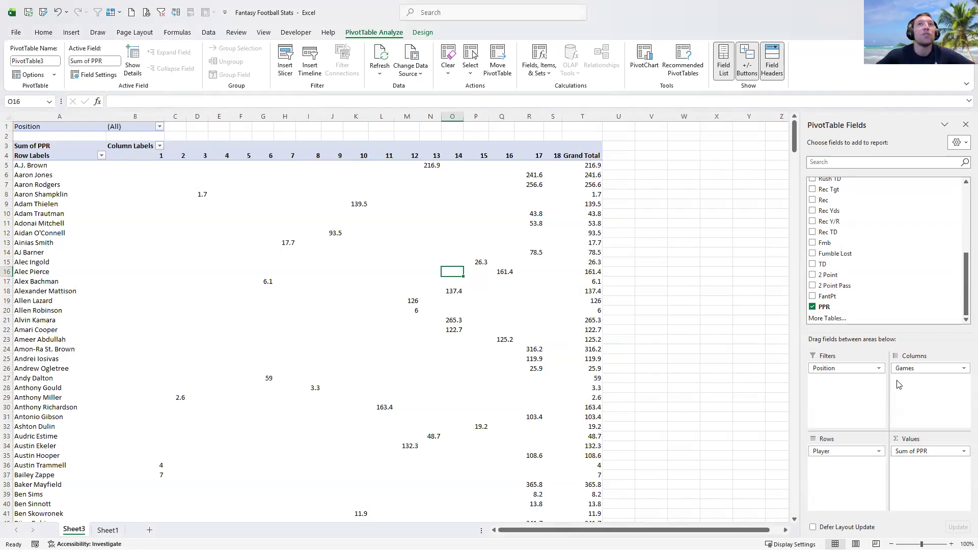
Step: Remove Games from the PivotTable's column area, leaving one summed PPR column per player
drag(914, 371, 901, 287)
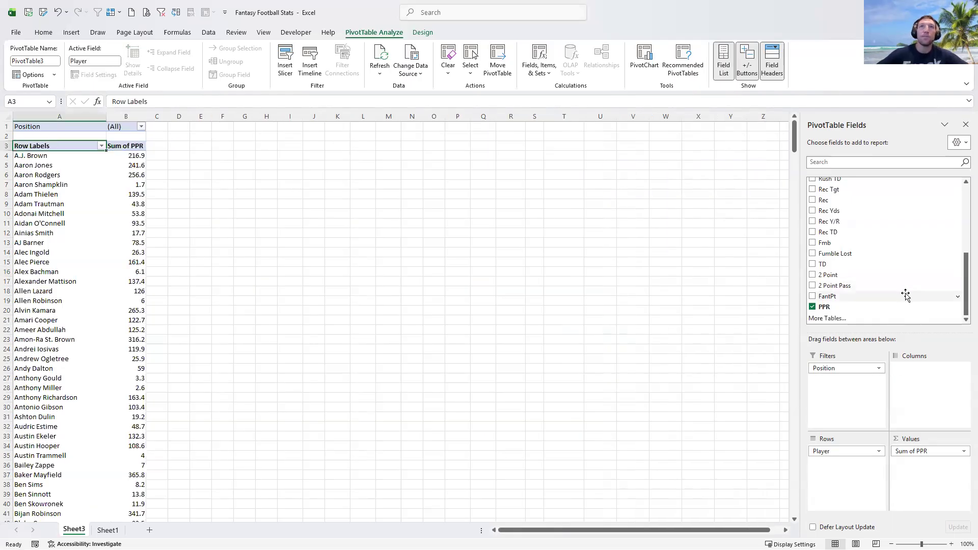
click(119, 173)
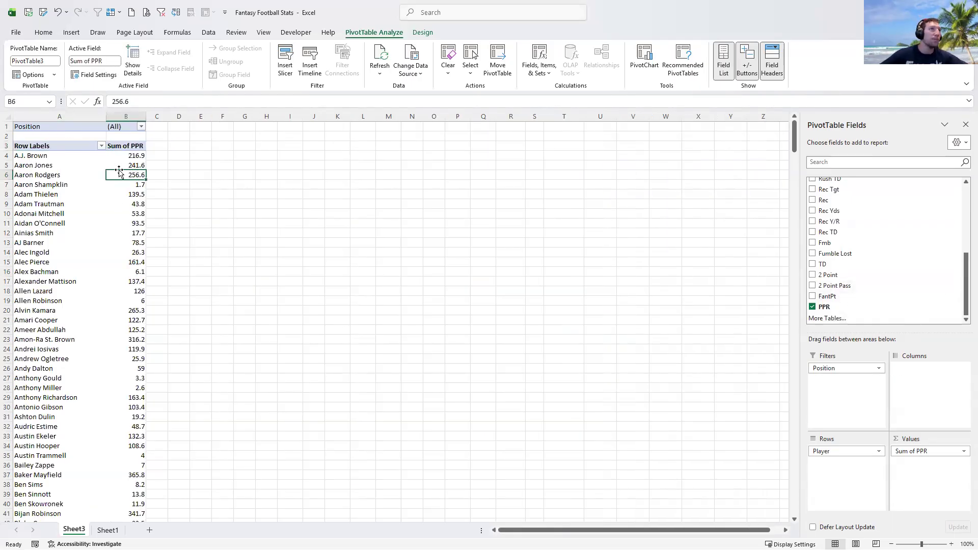
click(29, 158)
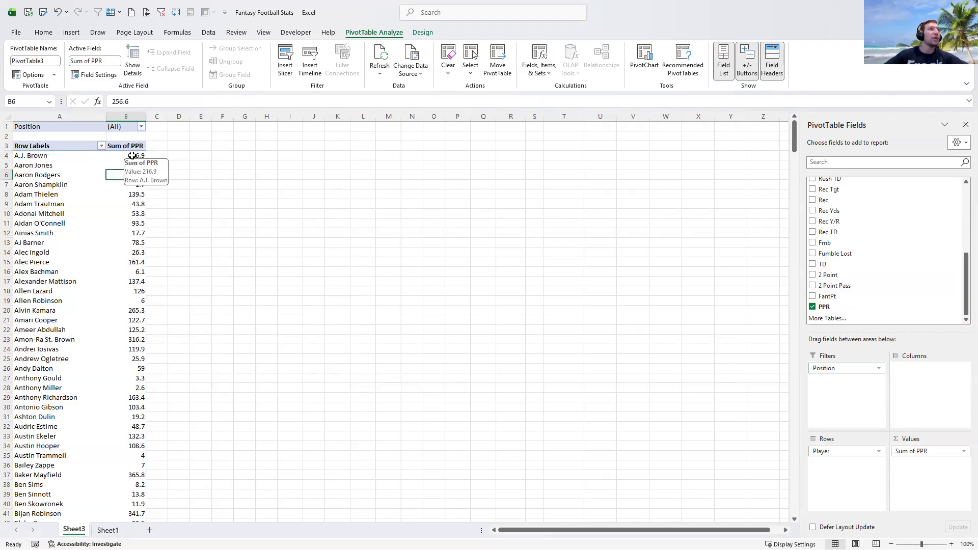
Step: Refresh the PivotTable and look through the Show Values As options for the summed PPR values
right_click(128, 154)
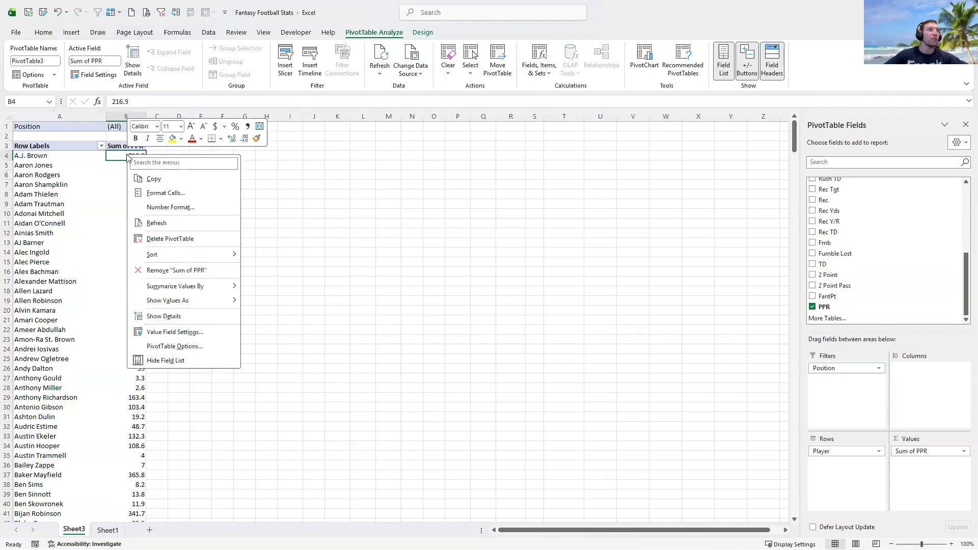
click(153, 222)
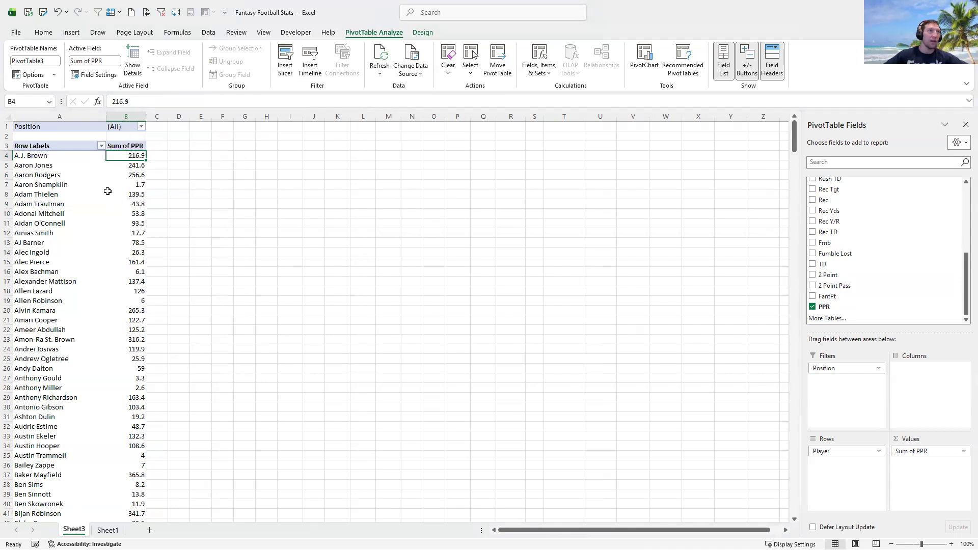
right_click(127, 160)
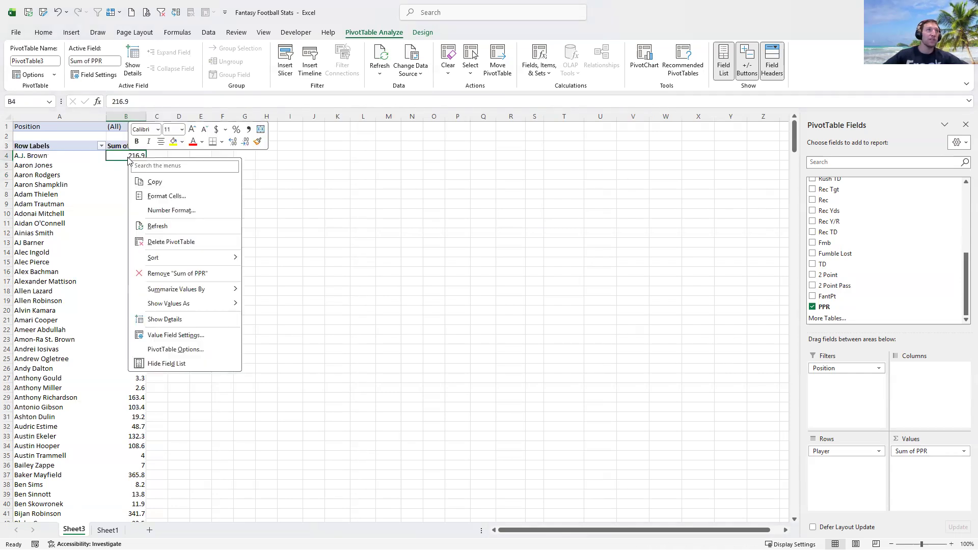
mouse_move(186, 305)
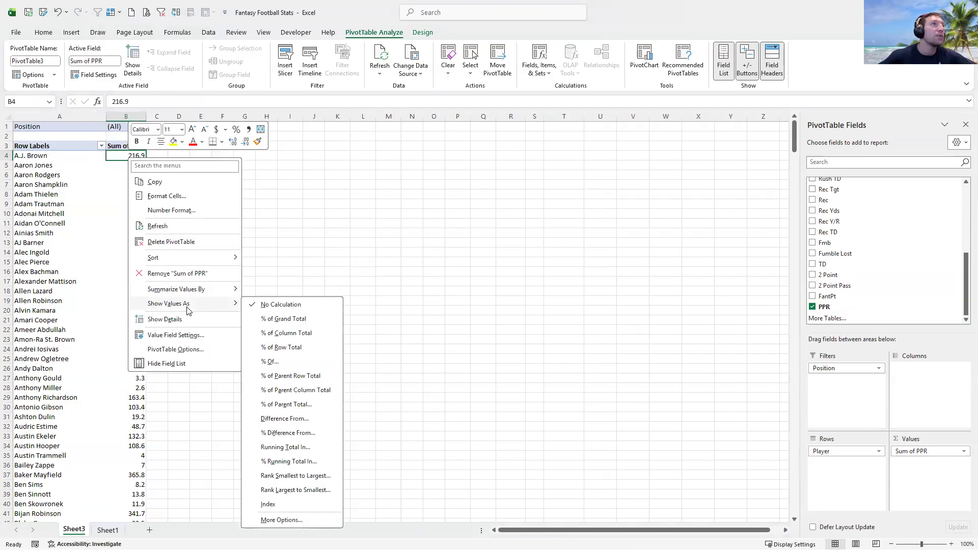
click(118, 157)
right_click(127, 159)
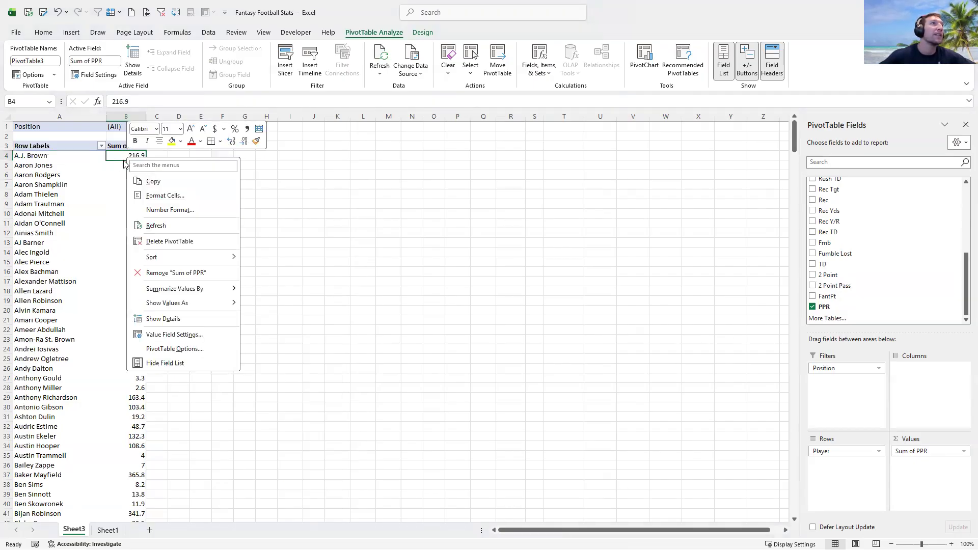
click(123, 157)
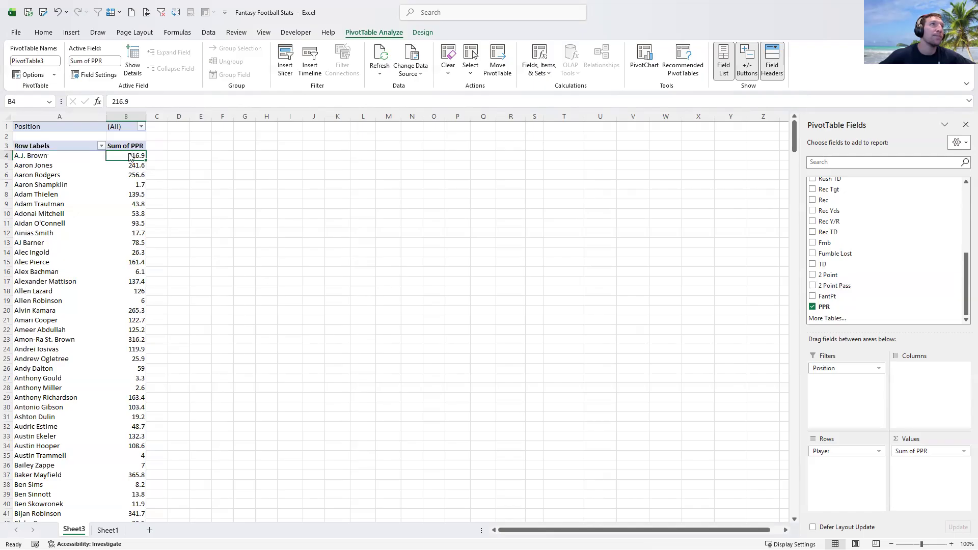
Step: Sort the PivotTable's players by summed PPR from largest to smallest
right_click(129, 156)
mouse_move(161, 252)
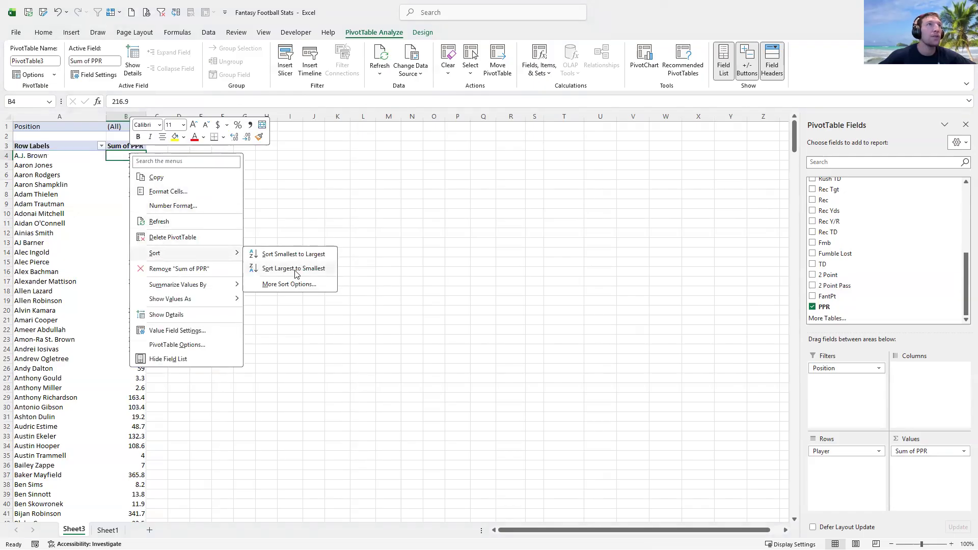
click(294, 270)
click(125, 166)
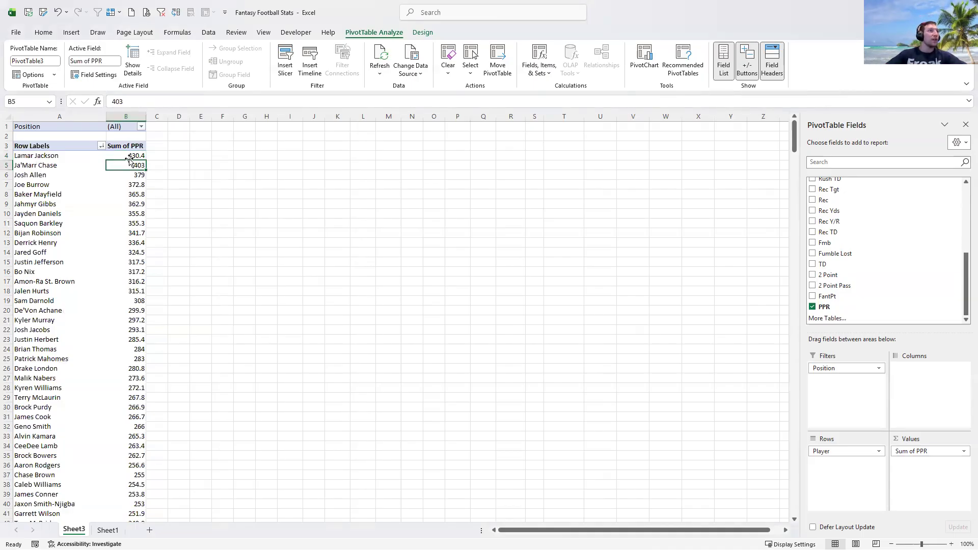
drag(62, 155, 135, 156)
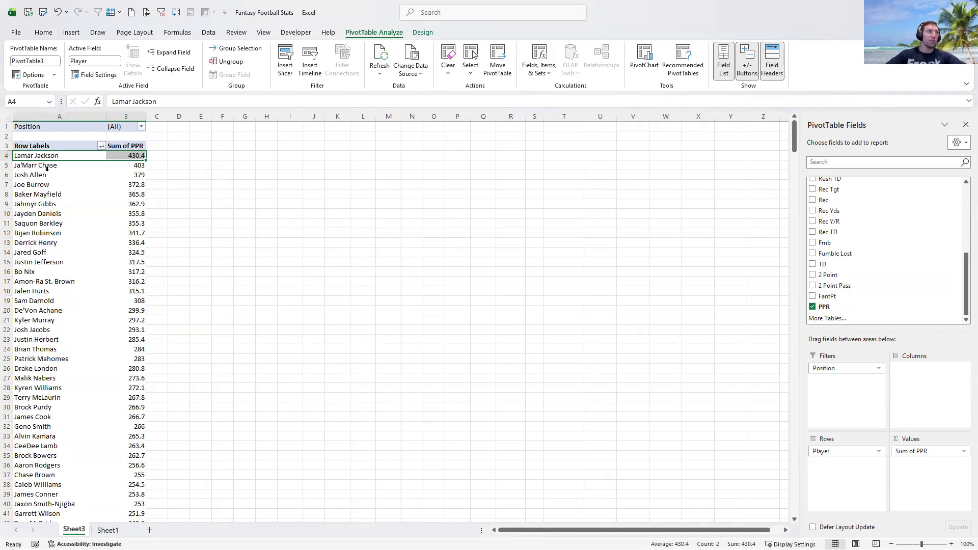
click(137, 157)
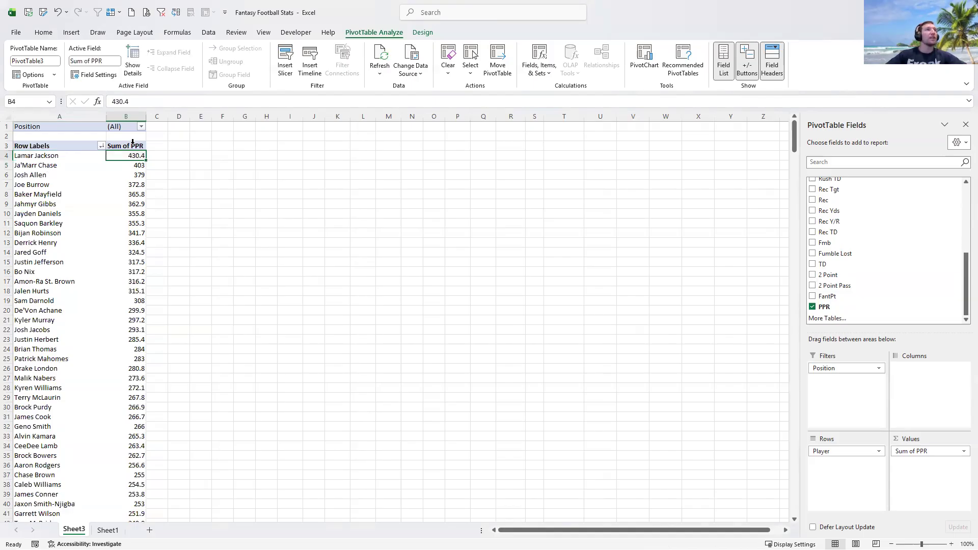
Step: Format the whole Sum of PPR column with the comma number style and no decimal places
click(121, 112)
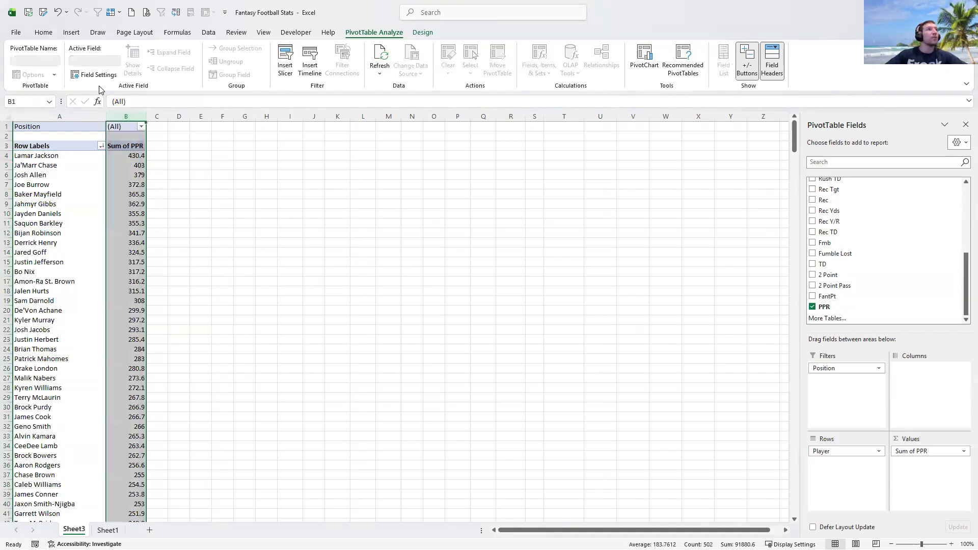
click(43, 32)
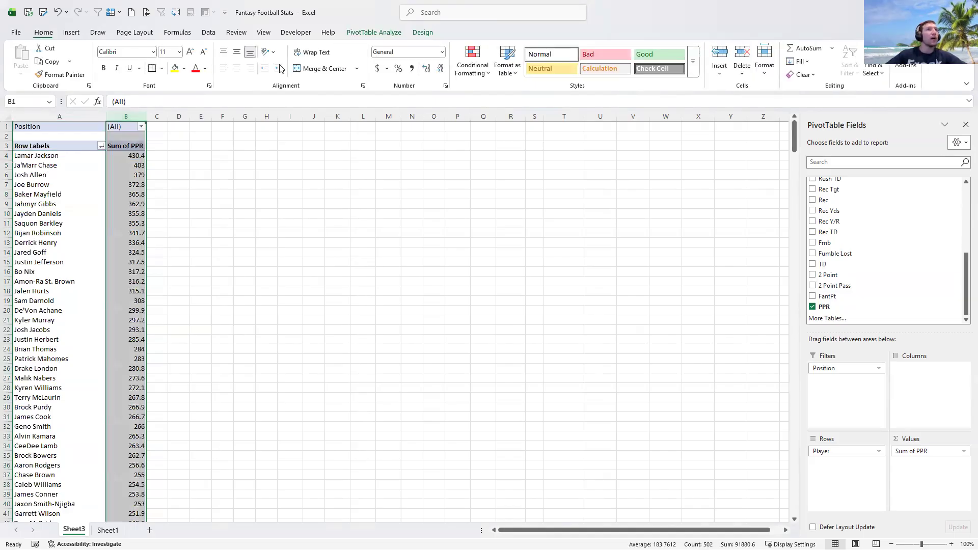
click(412, 68)
click(439, 69)
click(439, 69)
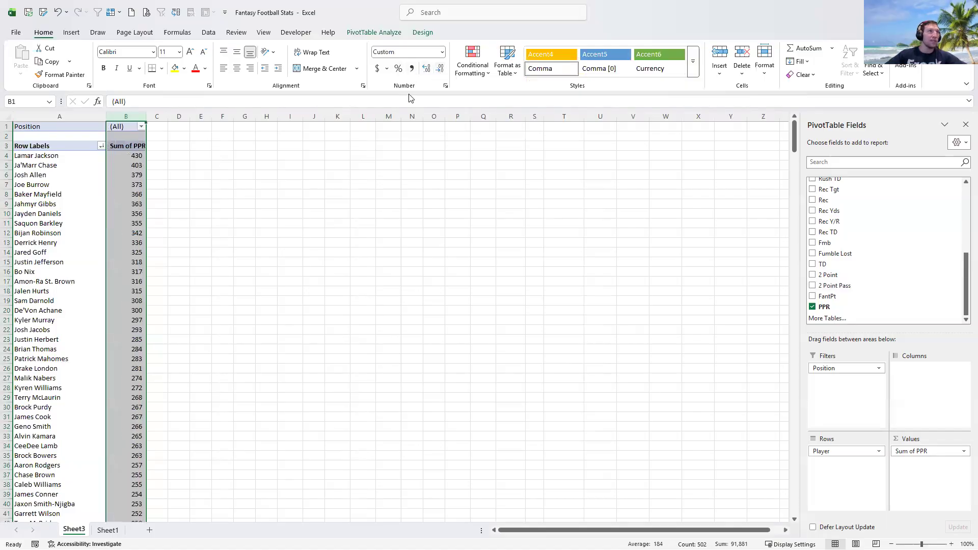
click(218, 165)
click(141, 158)
click(135, 172)
click(132, 157)
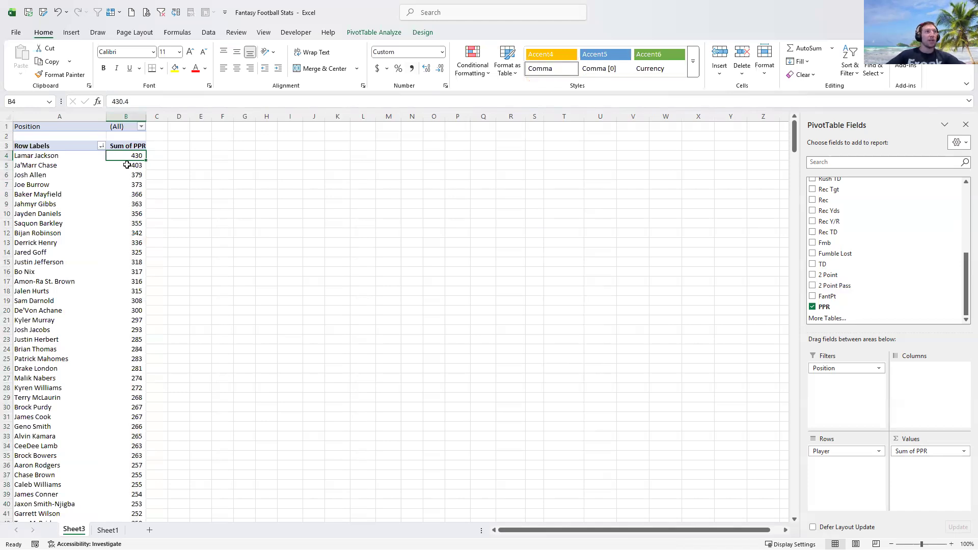
click(128, 165)
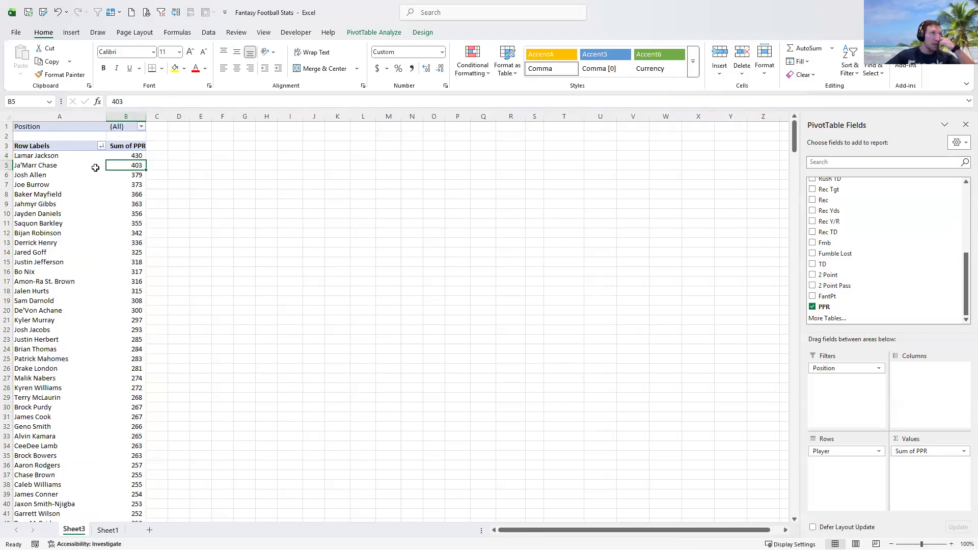
Step: Sort the PivotTable's players by summed PPR from smallest to largest
right_click(131, 155)
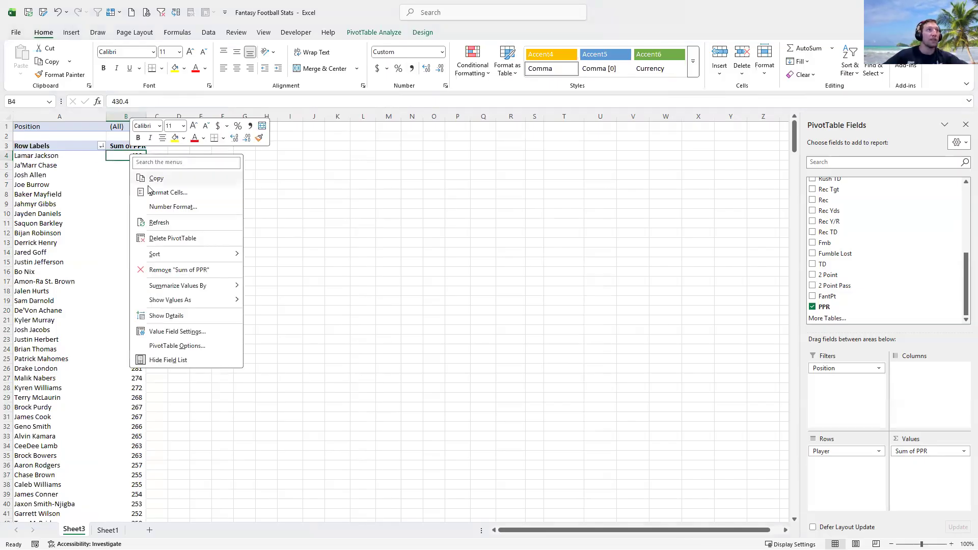
mouse_move(171, 257)
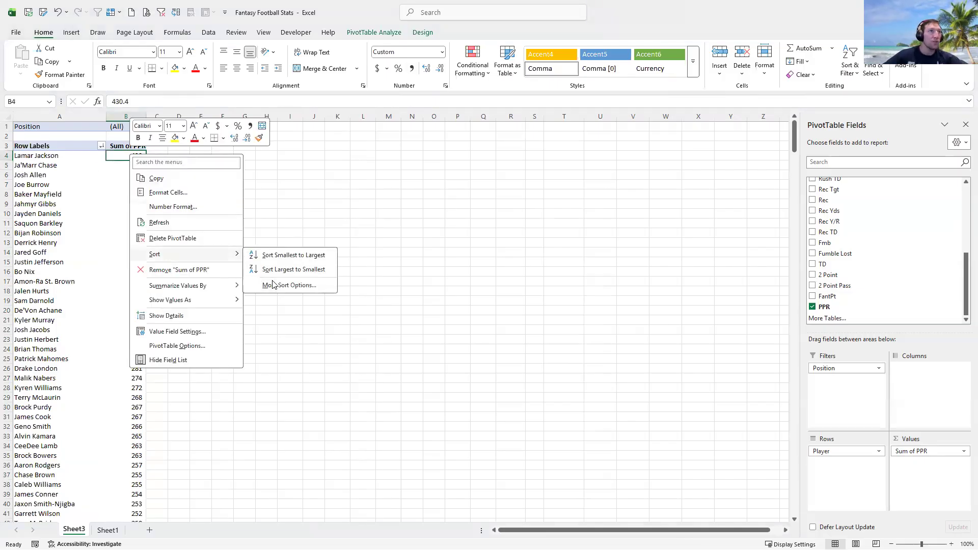
click(280, 256)
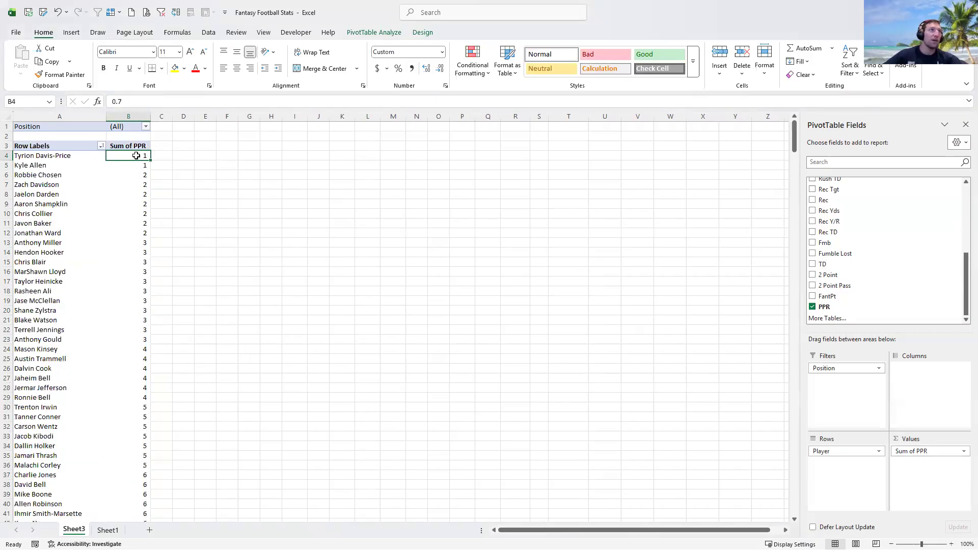
Step: Return the PivotTable's players to descending order, sorting summed PPR from largest to smallest
right_click(137, 156)
mouse_move(184, 261)
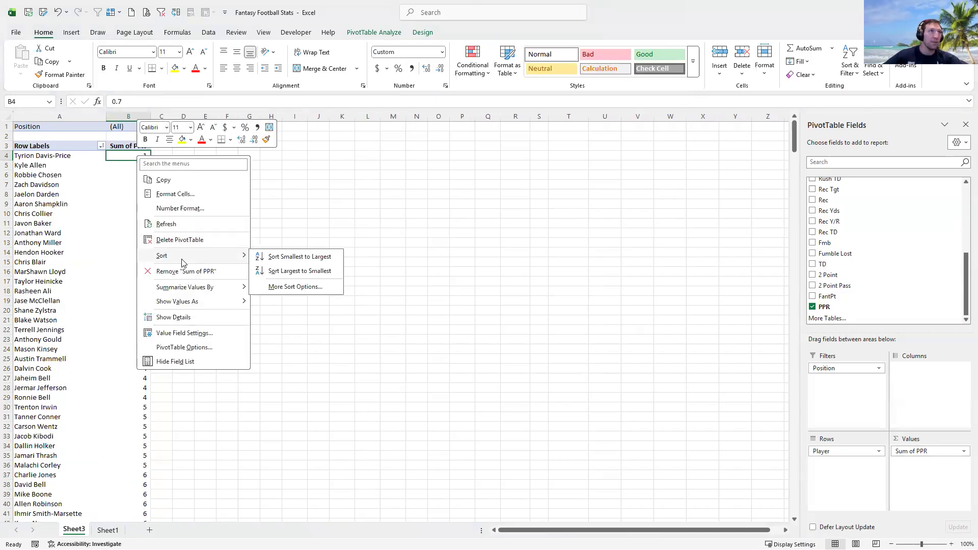
click(299, 269)
click(137, 173)
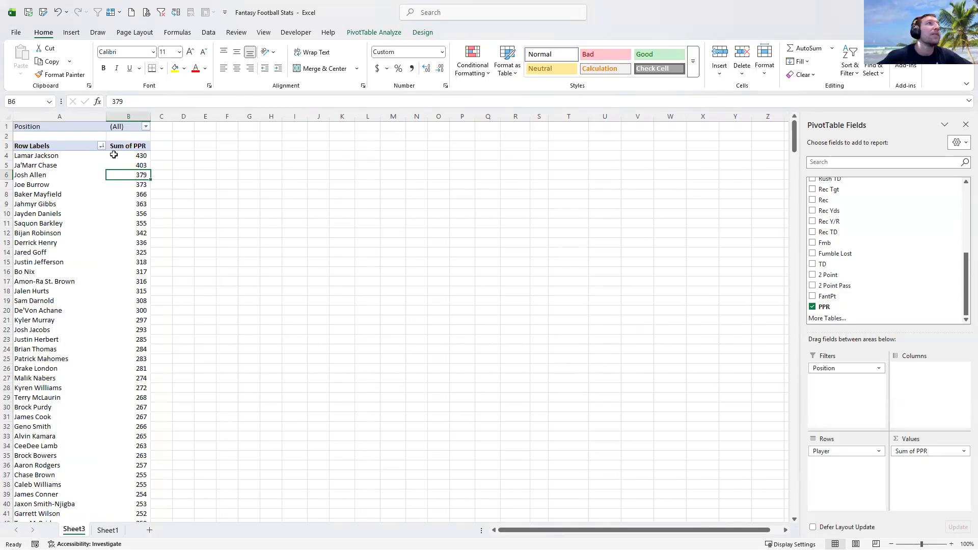
click(137, 159)
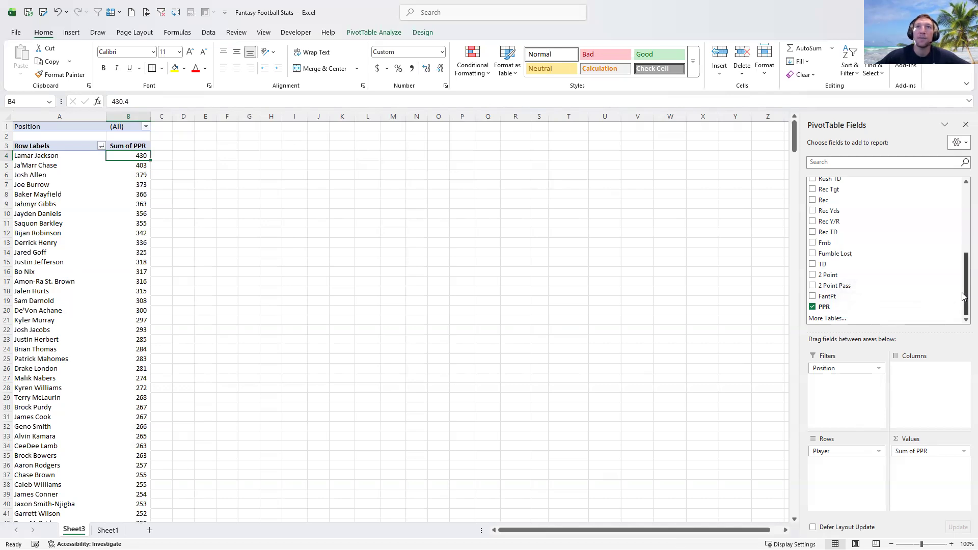
Step: Add Games as a second PivotTable row field, nested beneath Player
scroll(963, 297, up, 5)
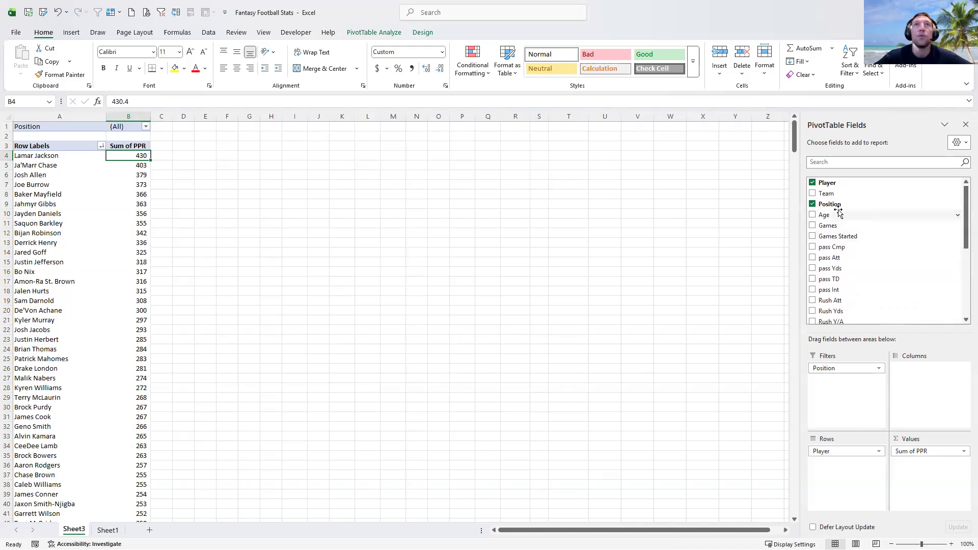
drag(837, 230, 861, 477)
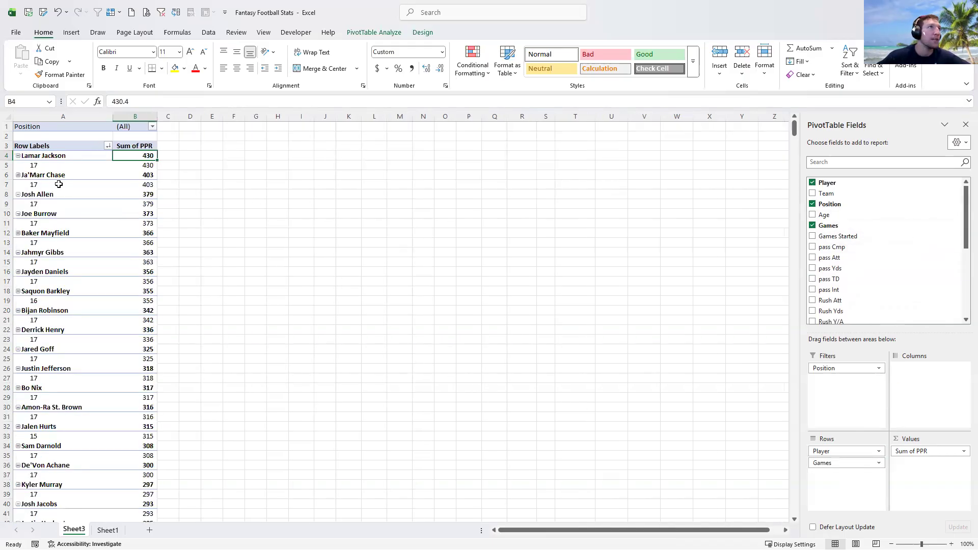
click(117, 164)
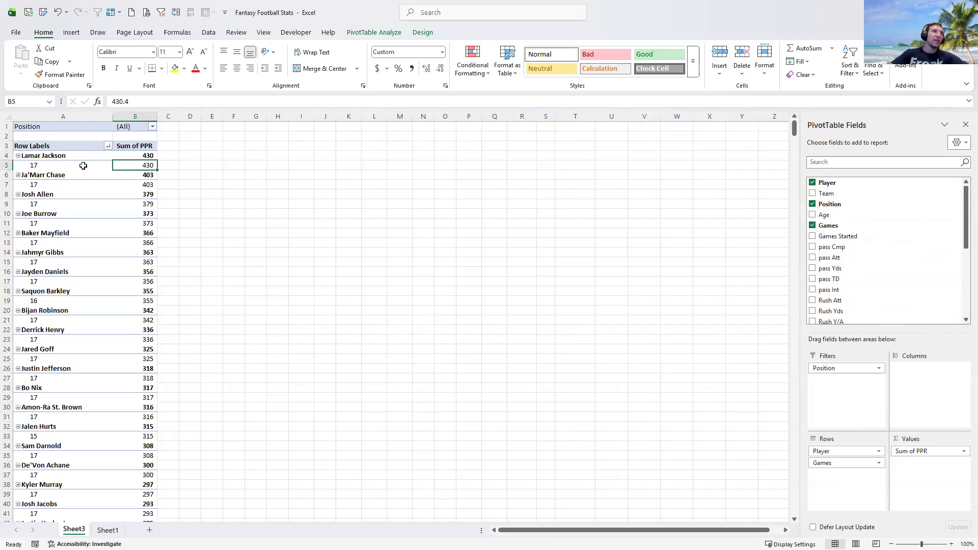
click(83, 166)
click(66, 186)
click(150, 165)
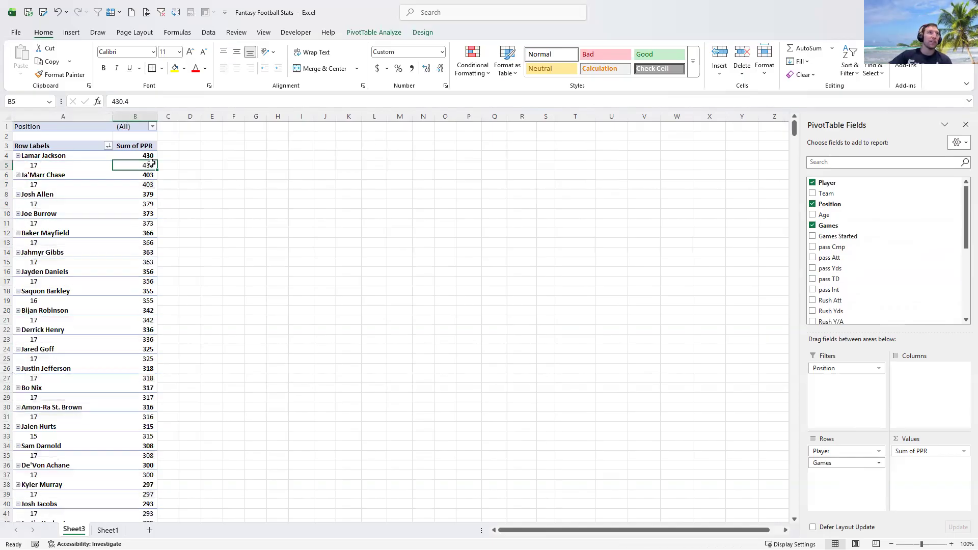
Step: Turn off all subtotals in the PivotTable
click(423, 33)
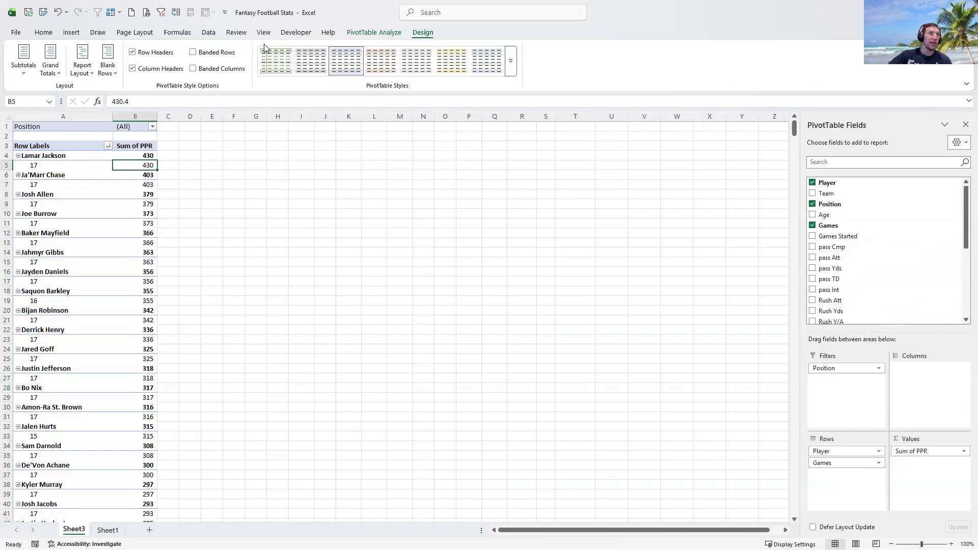
click(30, 75)
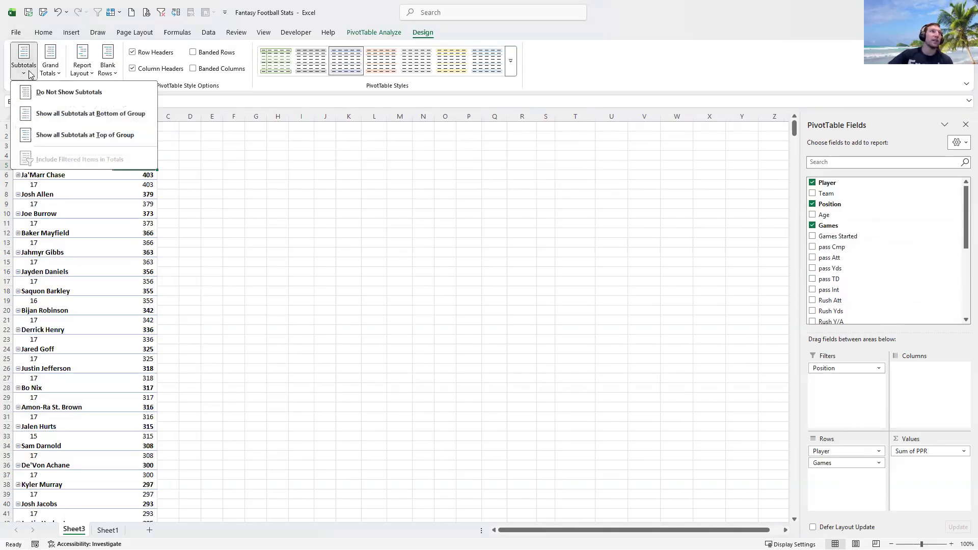
click(64, 96)
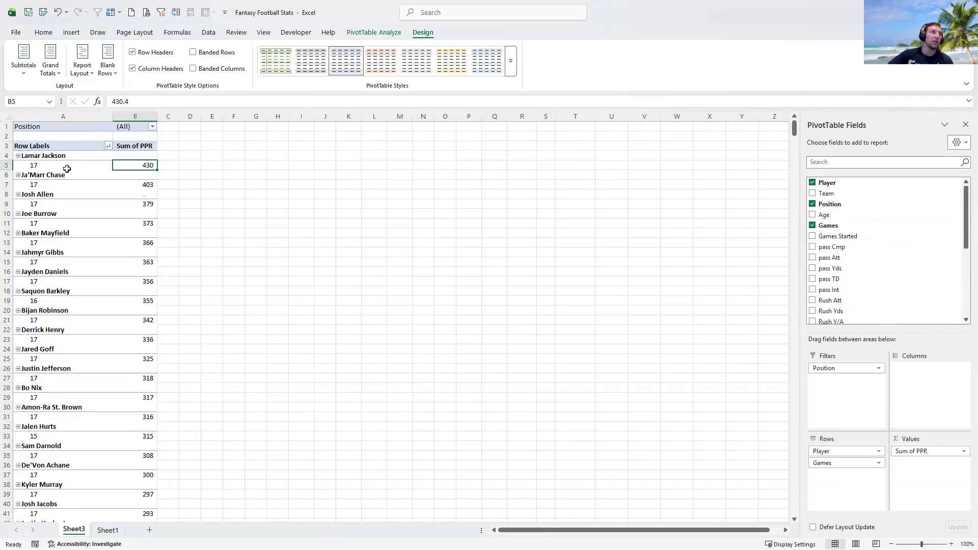
click(38, 156)
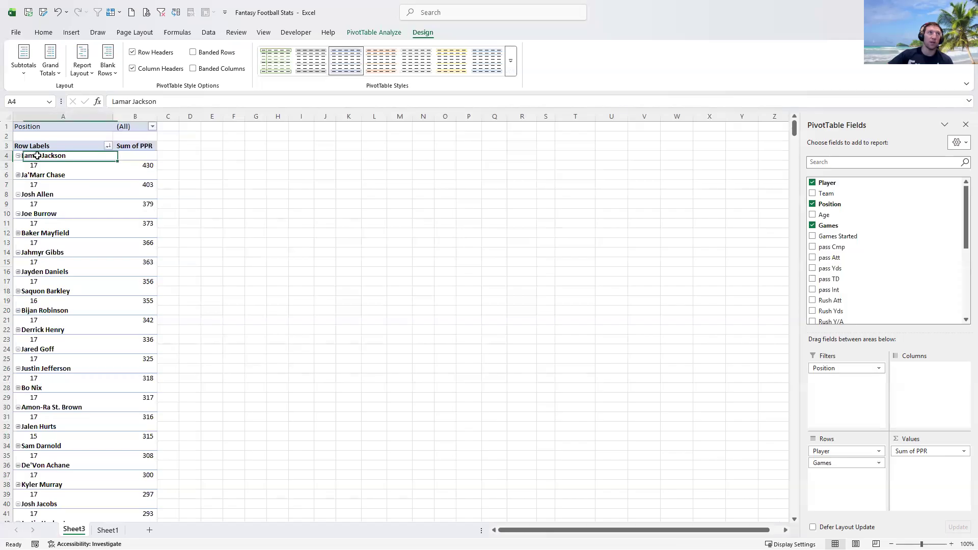
click(37, 165)
click(42, 156)
click(39, 162)
click(43, 157)
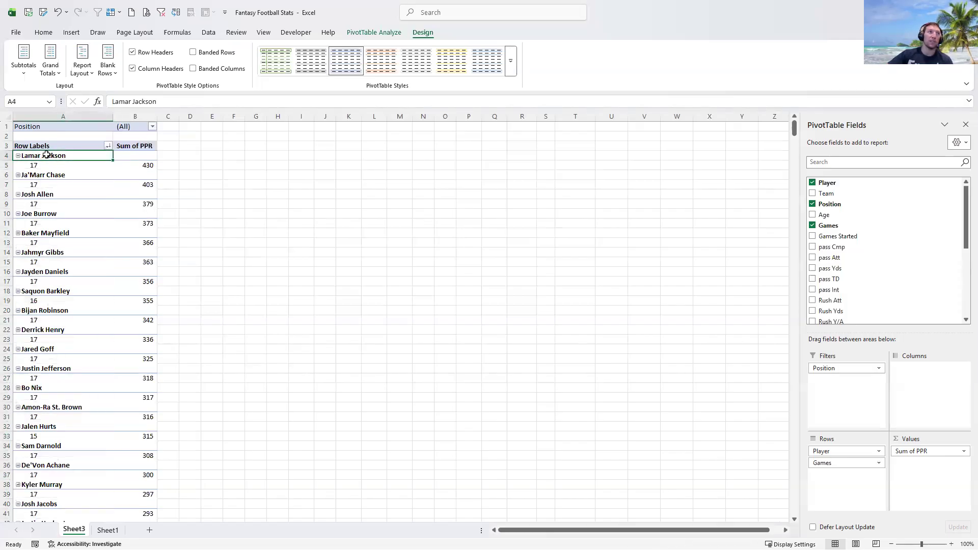
click(40, 162)
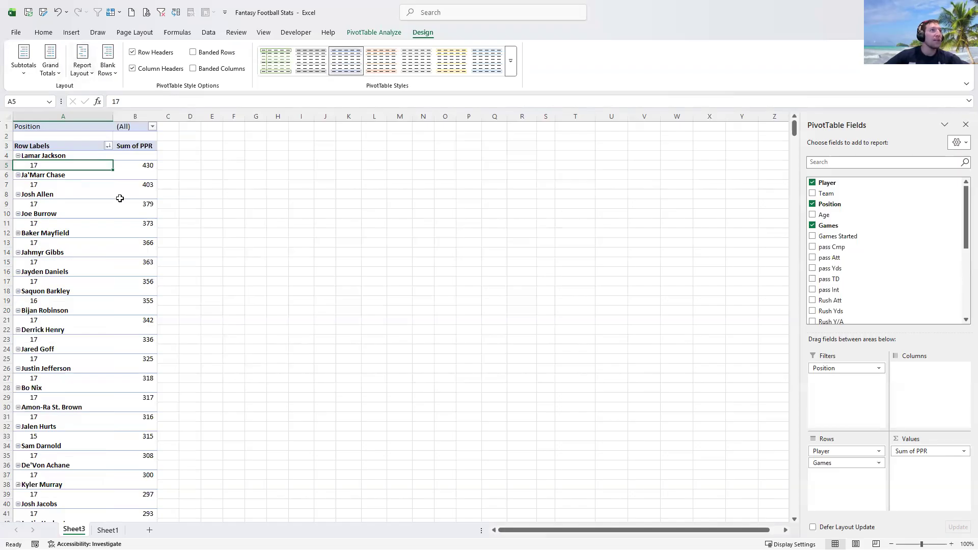
Step: Switch the PivotTable's report layout to tabular form
click(81, 72)
click(82, 66)
click(82, 65)
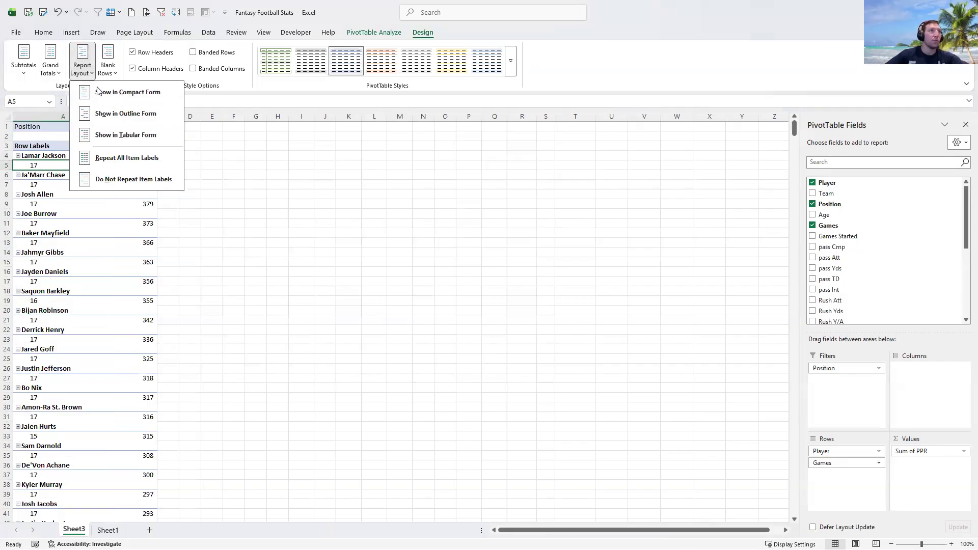
click(123, 135)
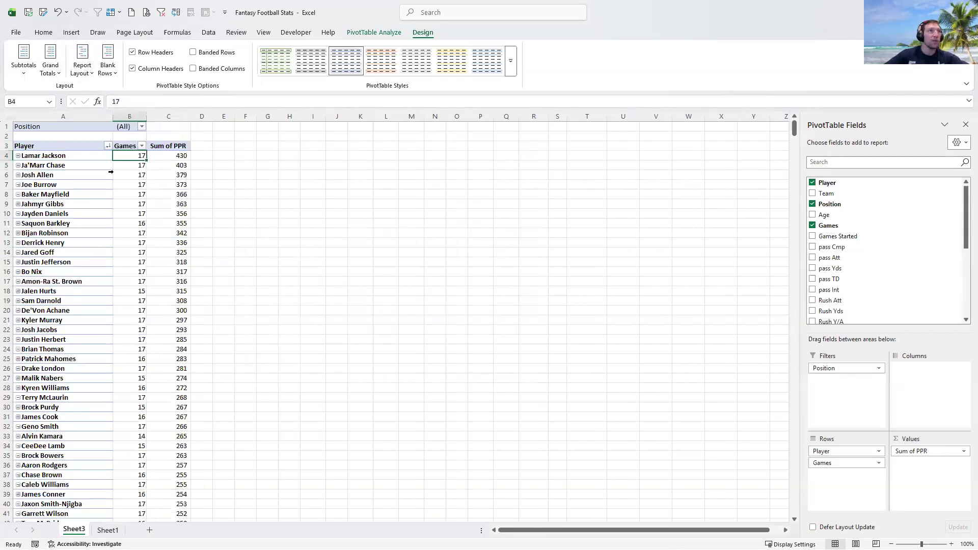
Step: Examine the tabular layout's one-row-per-player structure and its Games and Sum of PPR columns
drag(182, 157, 48, 155)
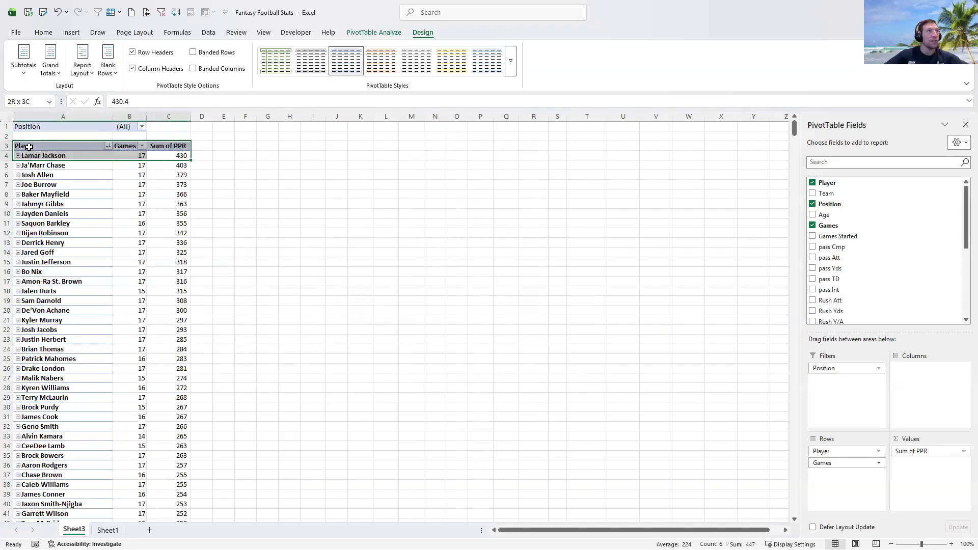
click(7, 165)
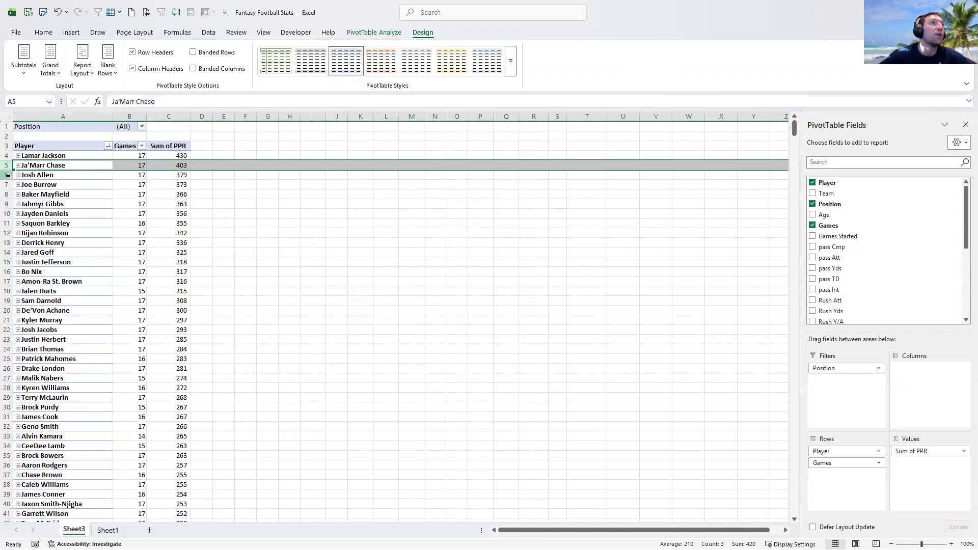
click(141, 204)
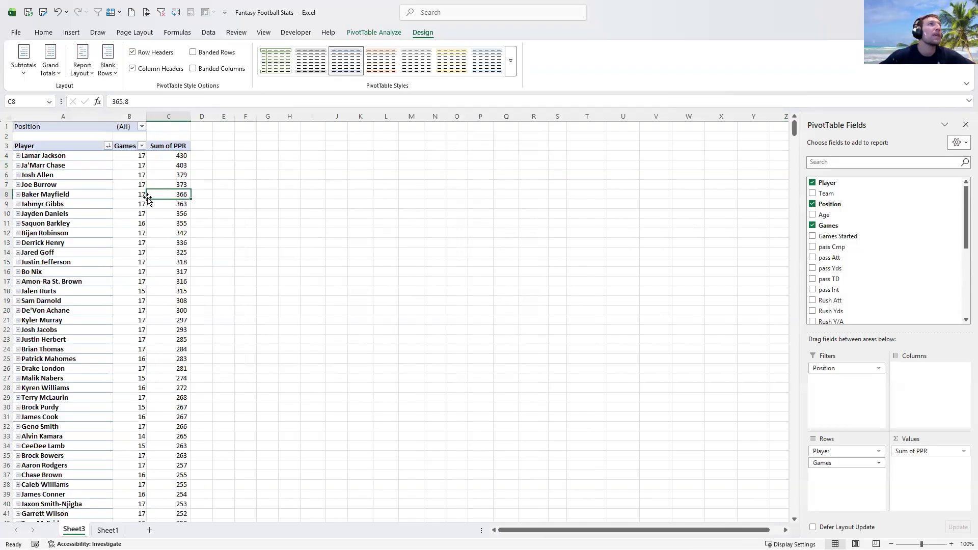
key(ctrl+shift+Down)
scroll(144, 215, down, 2)
scroll(145, 215, down, 2)
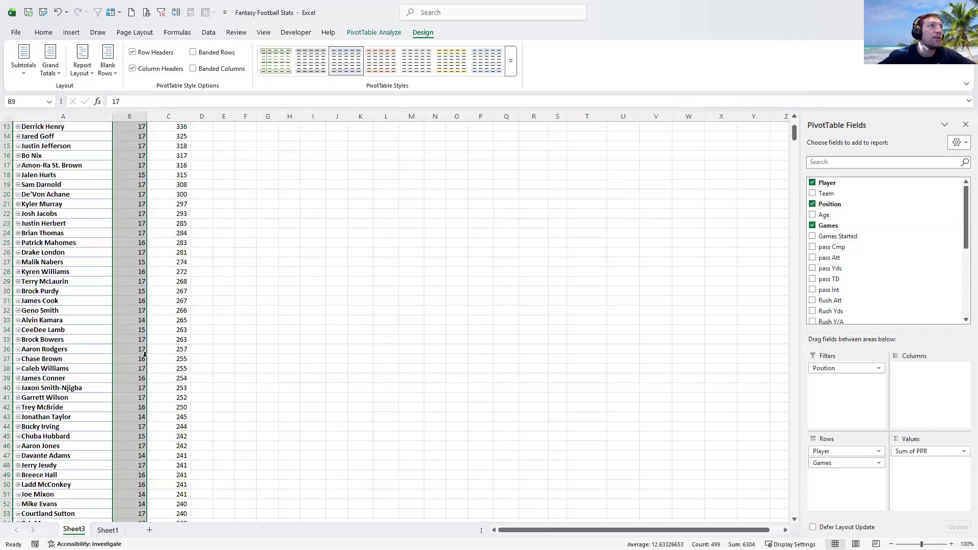
click(138, 339)
click(156, 303)
scroll(157, 285, up, 4)
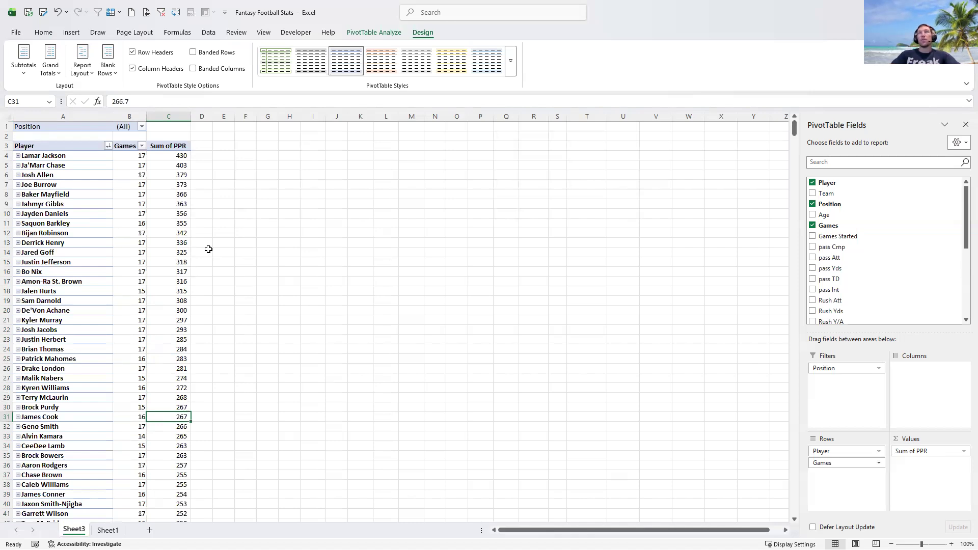
click(170, 177)
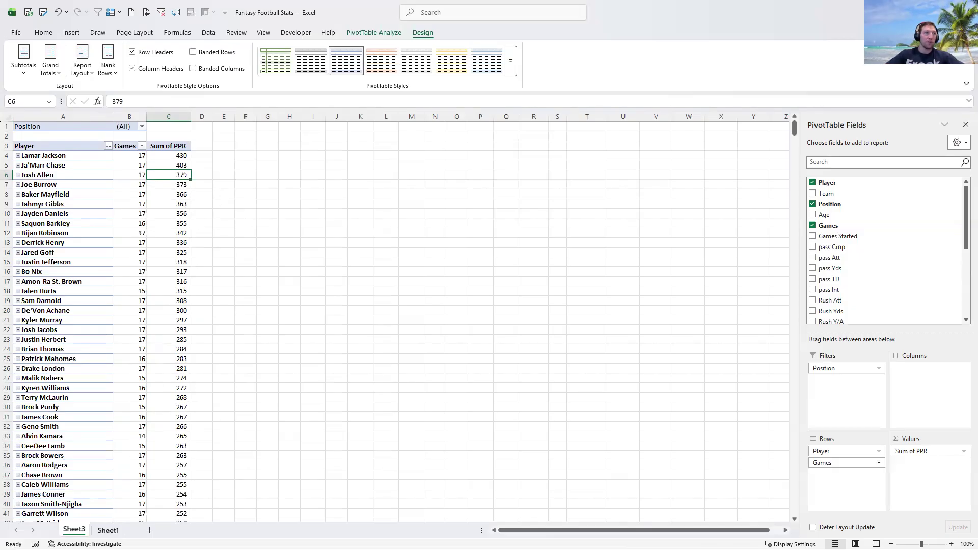
Step: Add the header "PPR Points per Game" in cell AB3 of Sheet1, beside the PPR column
key(ctrl+Page_Down)
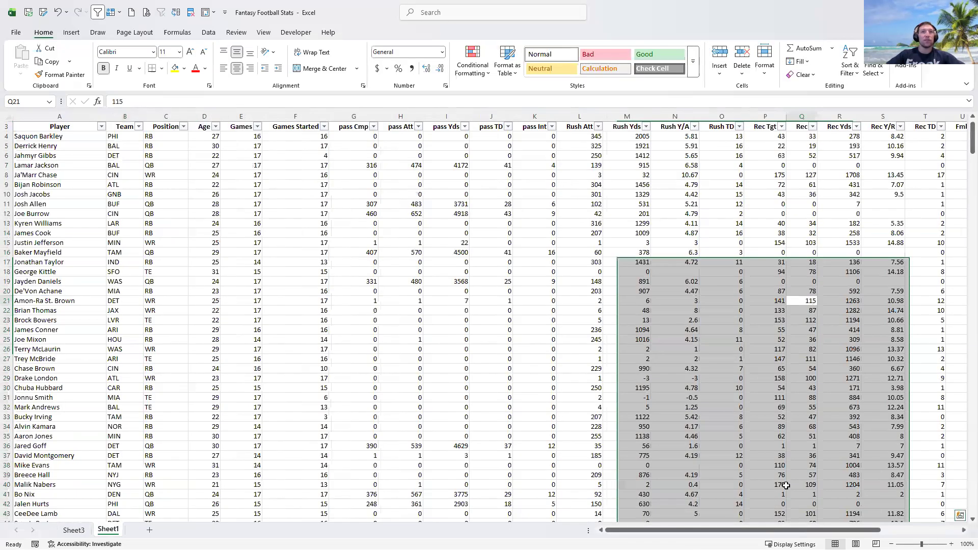
drag(722, 533, 800, 533)
drag(937, 155, 912, 166)
click(833, 124)
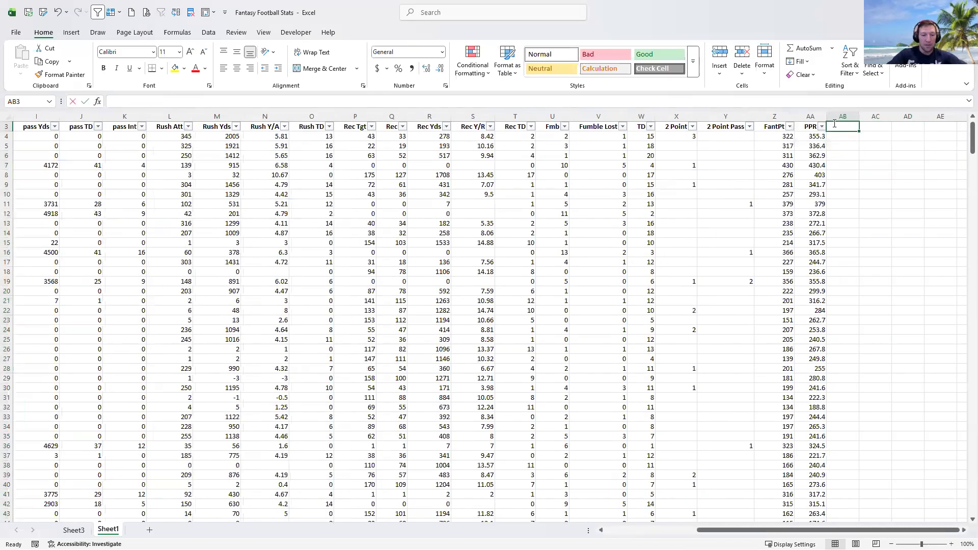
text(PPR P)
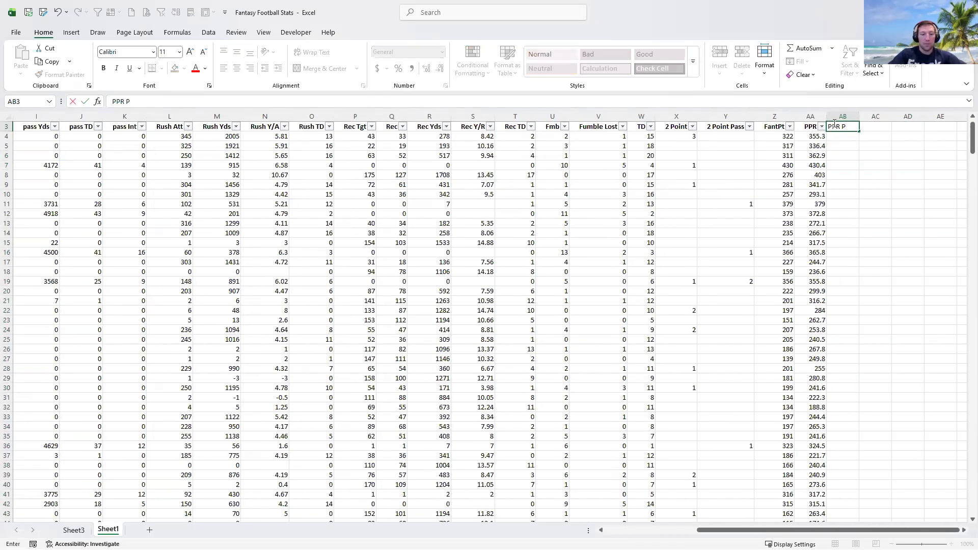
text(oints per)
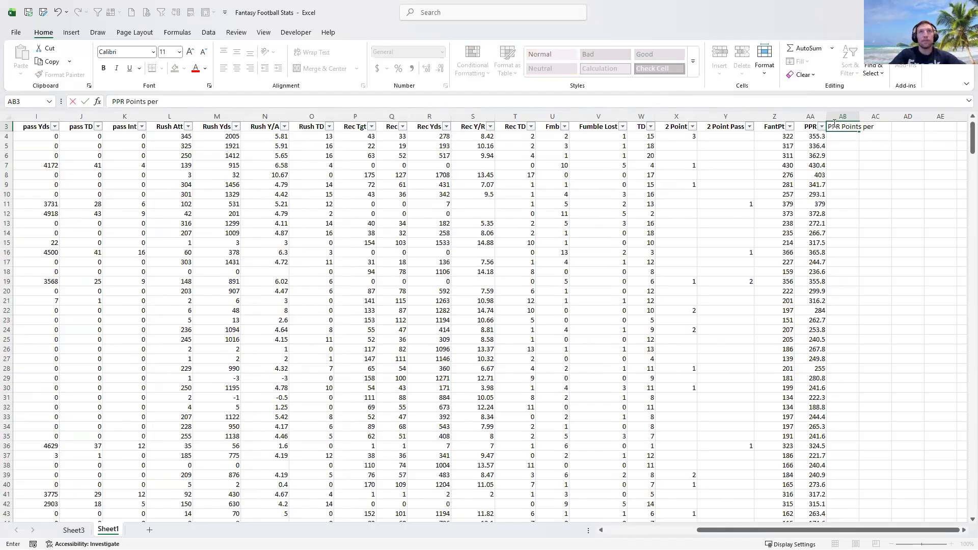
text( Game)
key(Return)
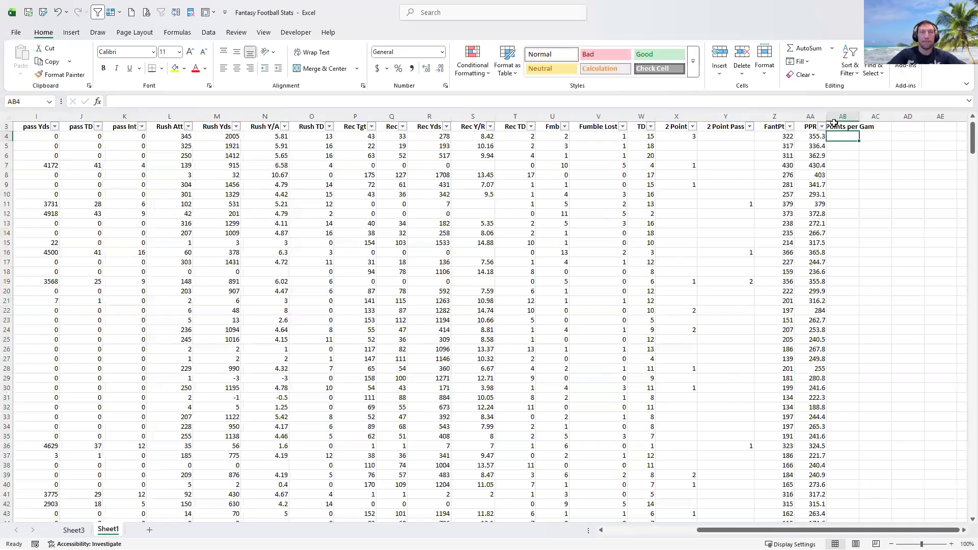
Step: Enter the formula =AA4/E4 in cell AB4 to divide the first player's PPR by games played
text(=)
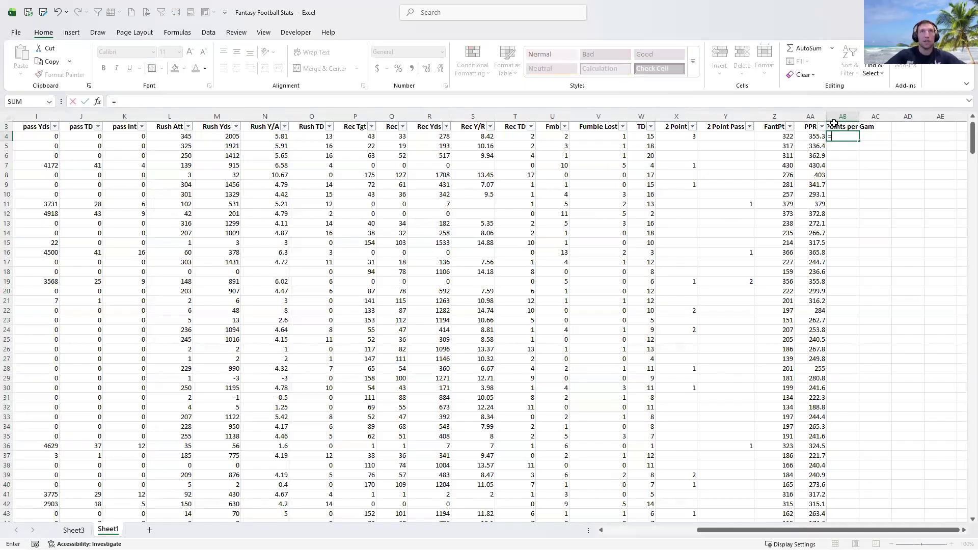
click(813, 137)
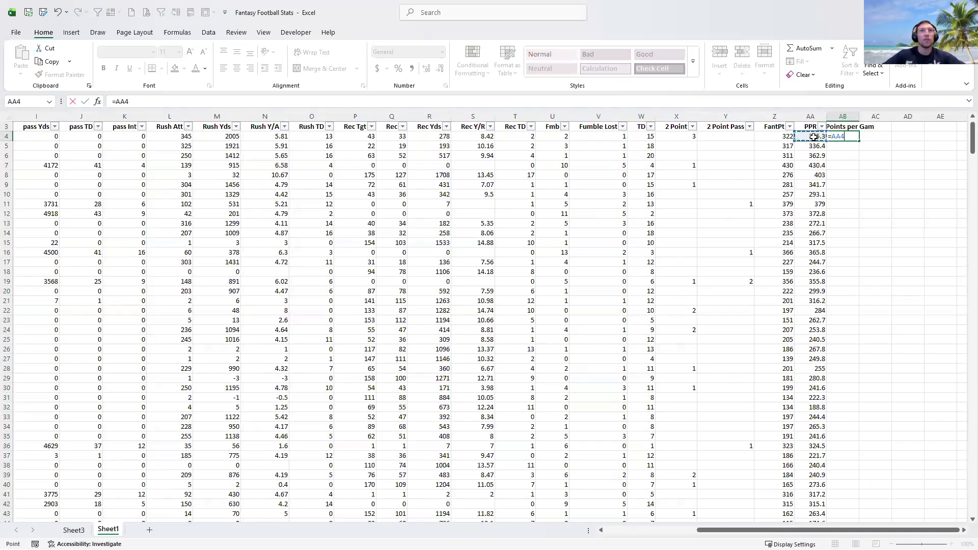
text(/)
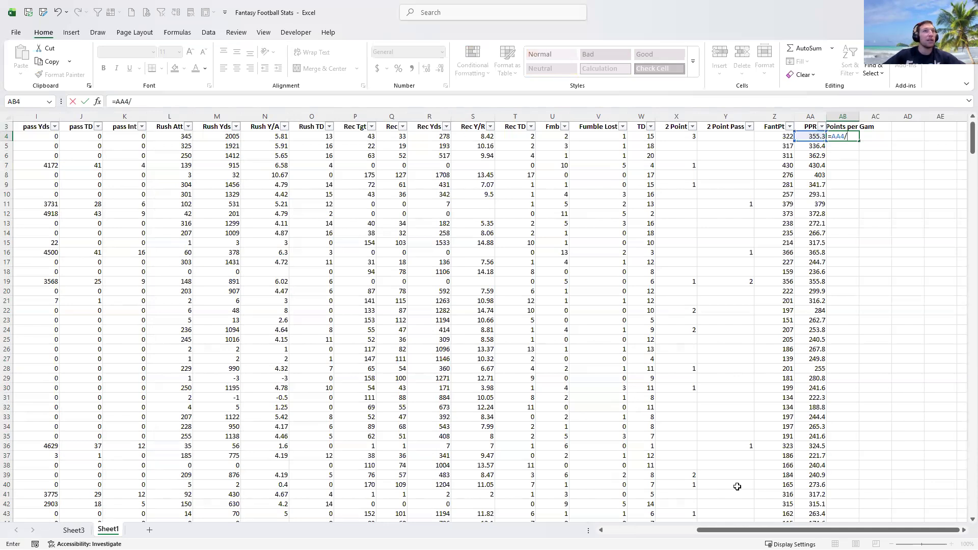
drag(743, 531, 615, 515)
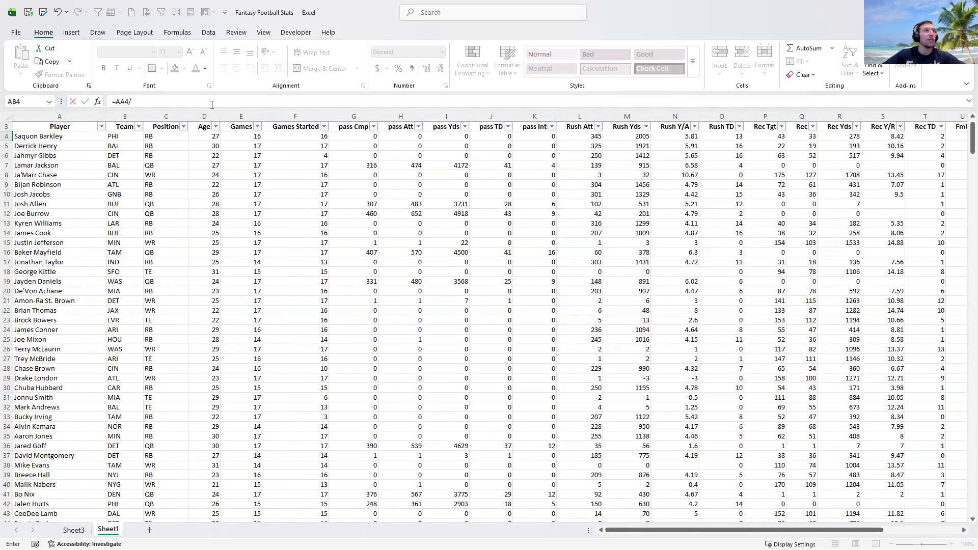
click(237, 136)
key(Return)
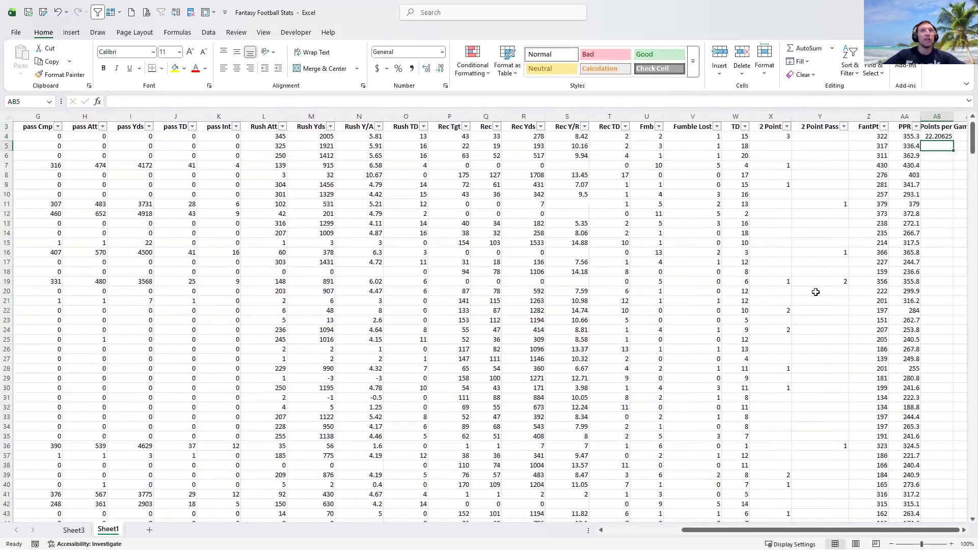
Step: Fill the points-per-game formula from AB4 down column AB for all players
click(931, 135)
double_click(954, 143)
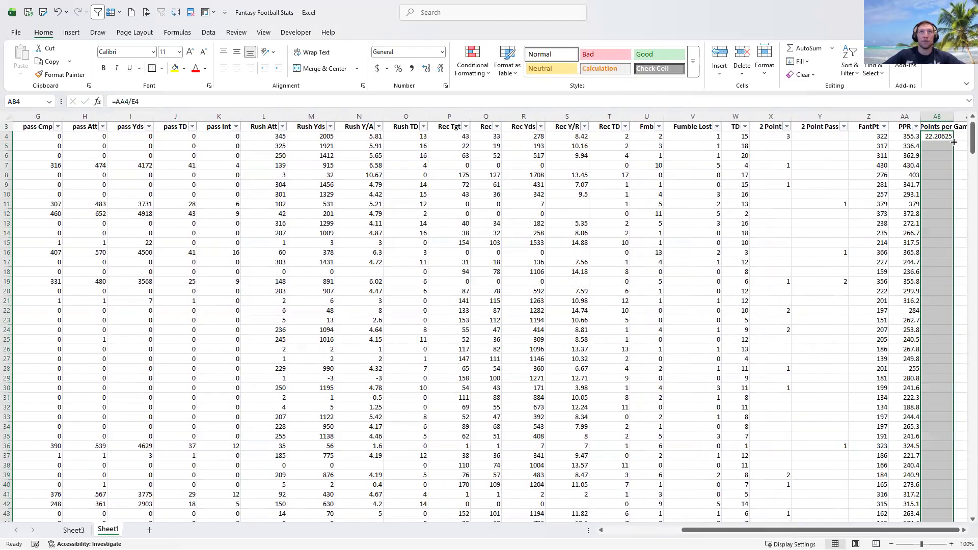
click(905, 223)
Step: Refresh the PivotTable on Sheet3 and look through its field list for the PPR Points per Game field
click(76, 530)
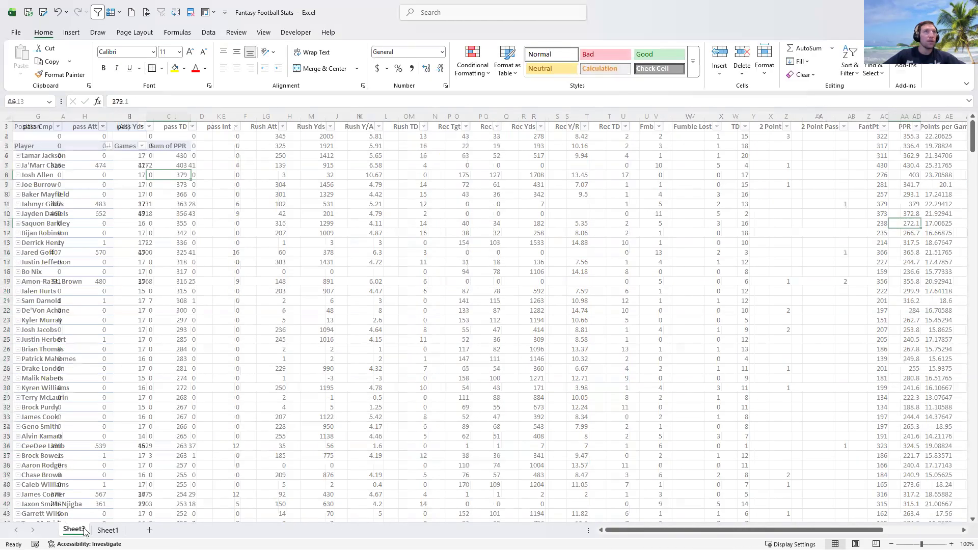
right_click(155, 196)
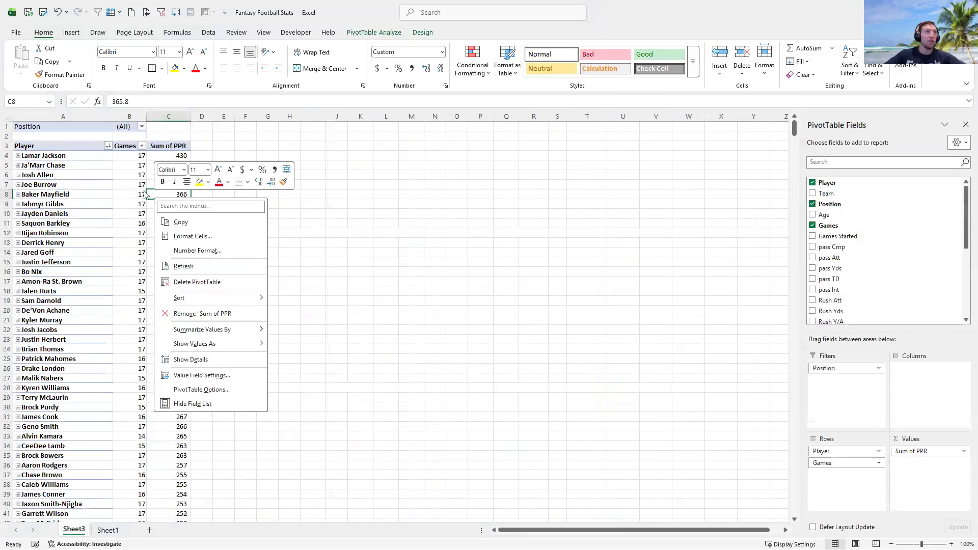
click(180, 269)
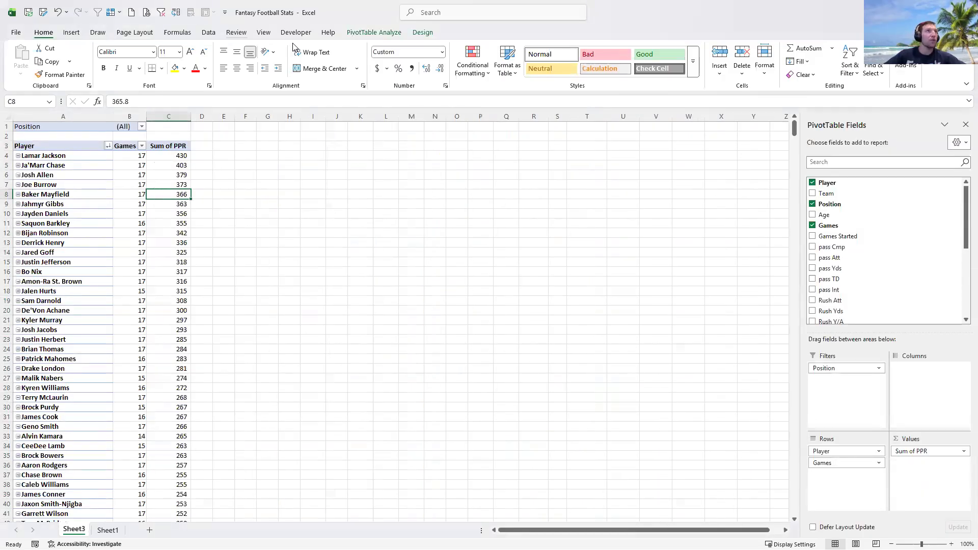
click(377, 35)
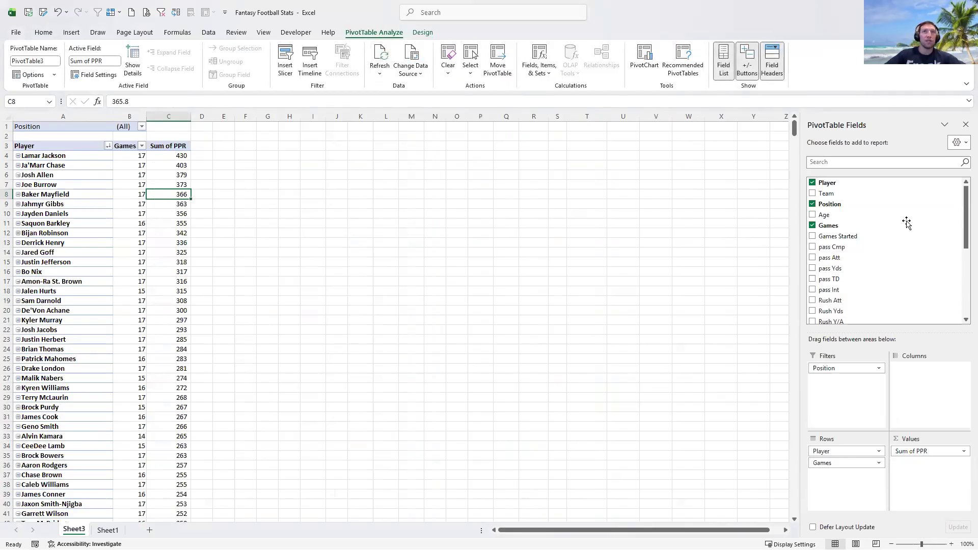
drag(965, 228, 965, 298)
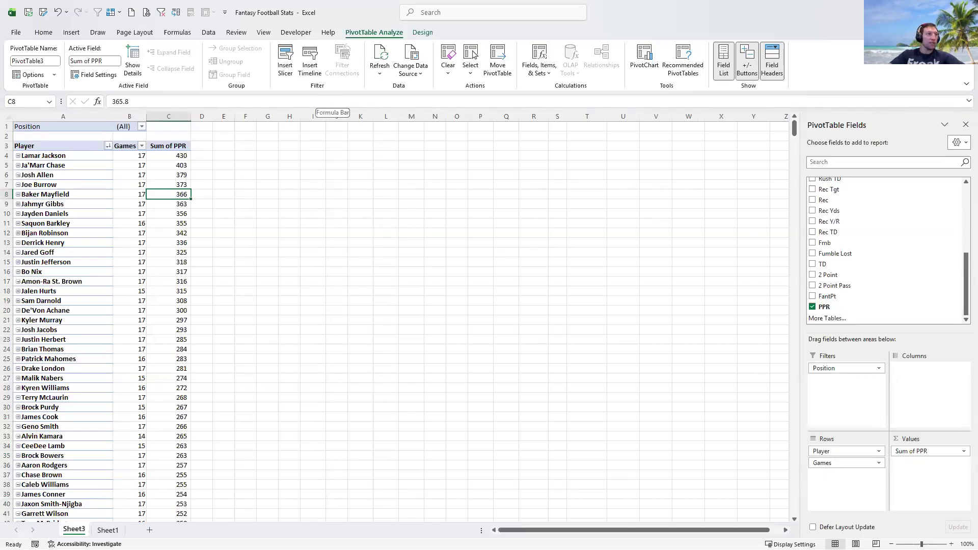
Step: Check the points-per-game data in column AB of Sheet1, next to the PPR column
click(107, 530)
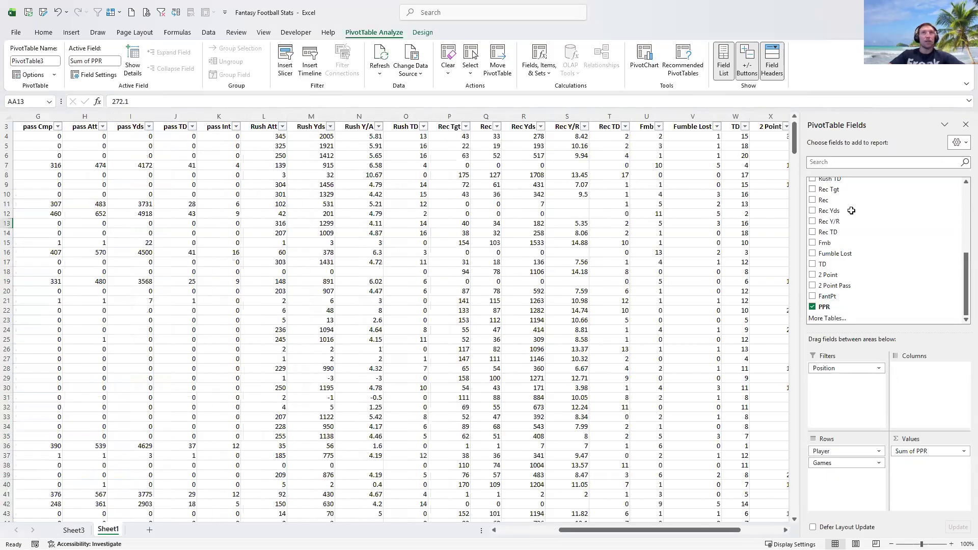
scroll(901, 163, right, 3)
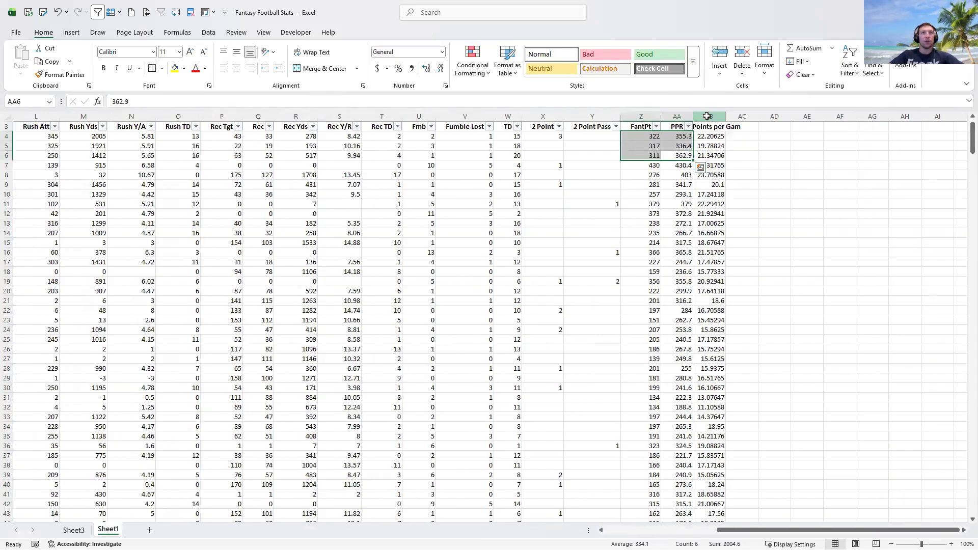
click(706, 115)
click(742, 144)
Step: Extend the Sheet3 PivotTable's data source to Sheet1!$A$3:$AB$502 so it includes the points-per-game column
click(74, 530)
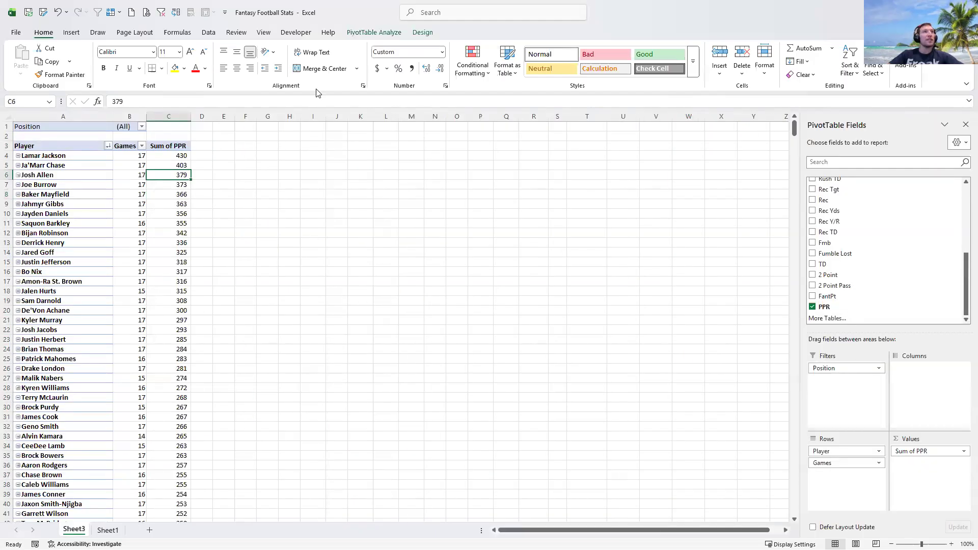
click(345, 33)
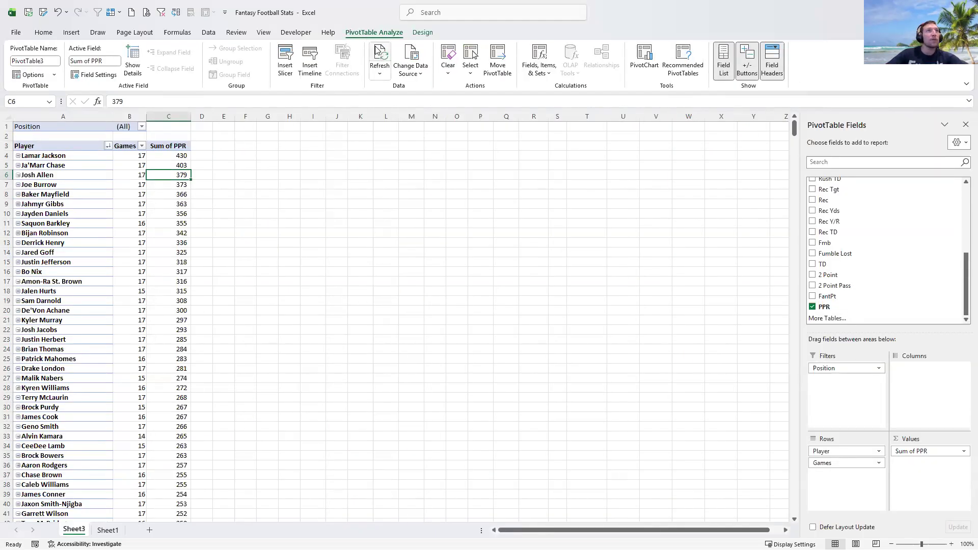
click(411, 54)
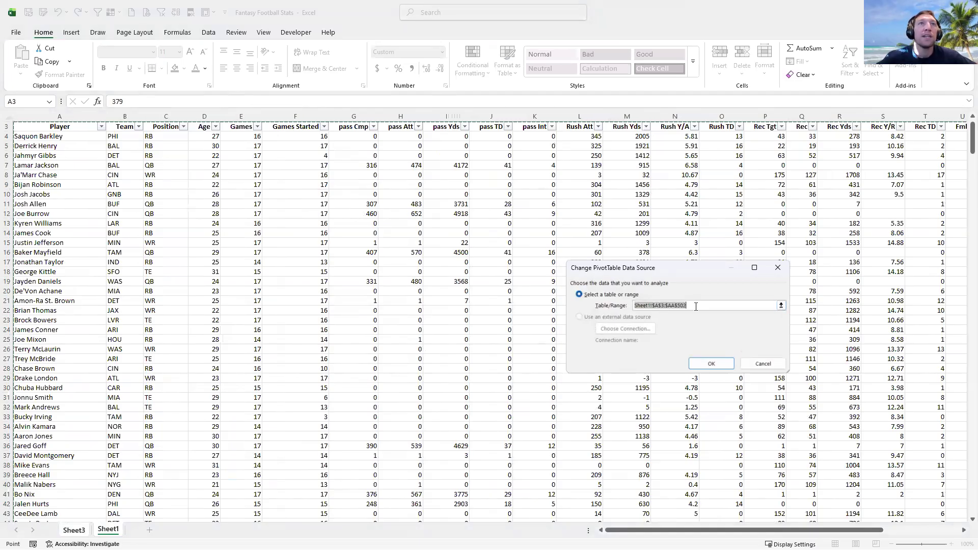
drag(643, 533, 719, 530)
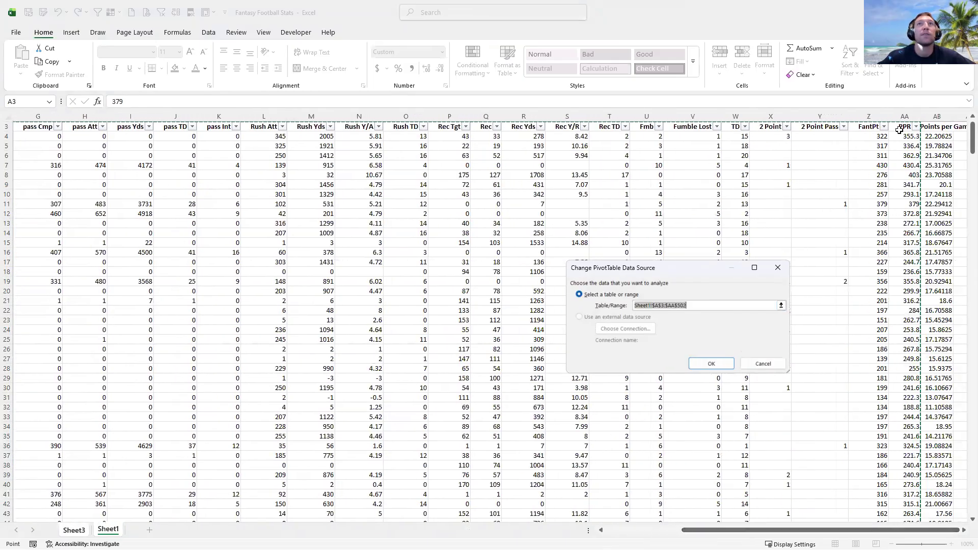
click(672, 306)
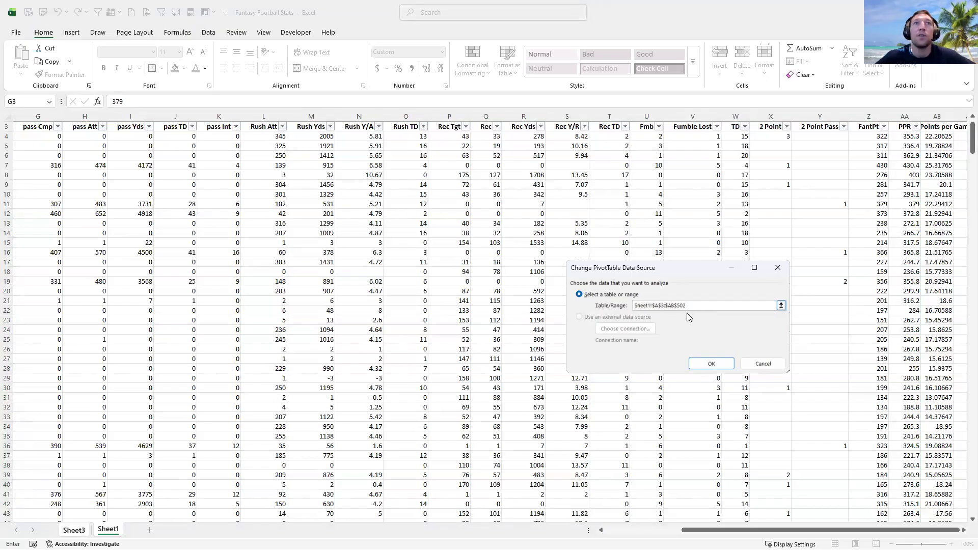
click(711, 363)
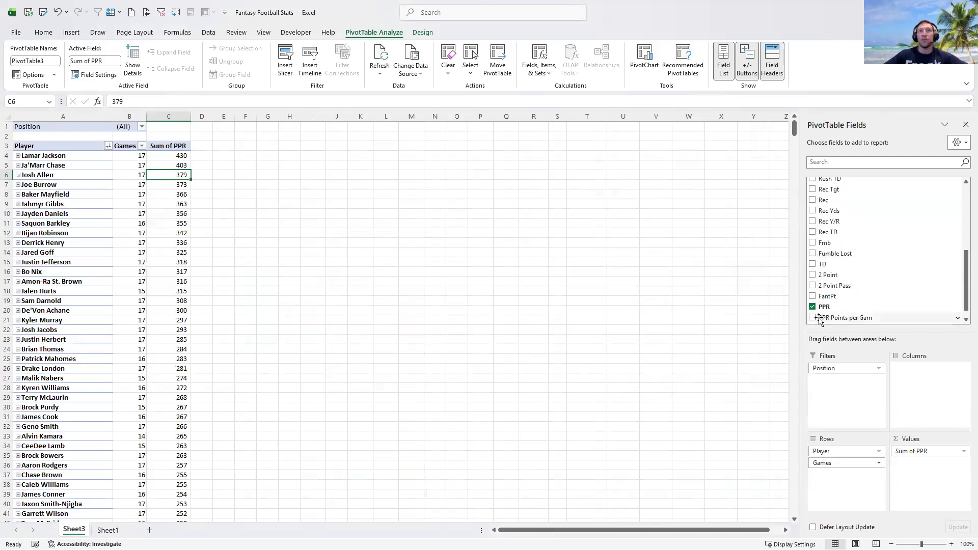
Step: Add the PPR Points per Gam field to the PivotTable values and sort it from largest to smallest
drag(812, 319, 916, 465)
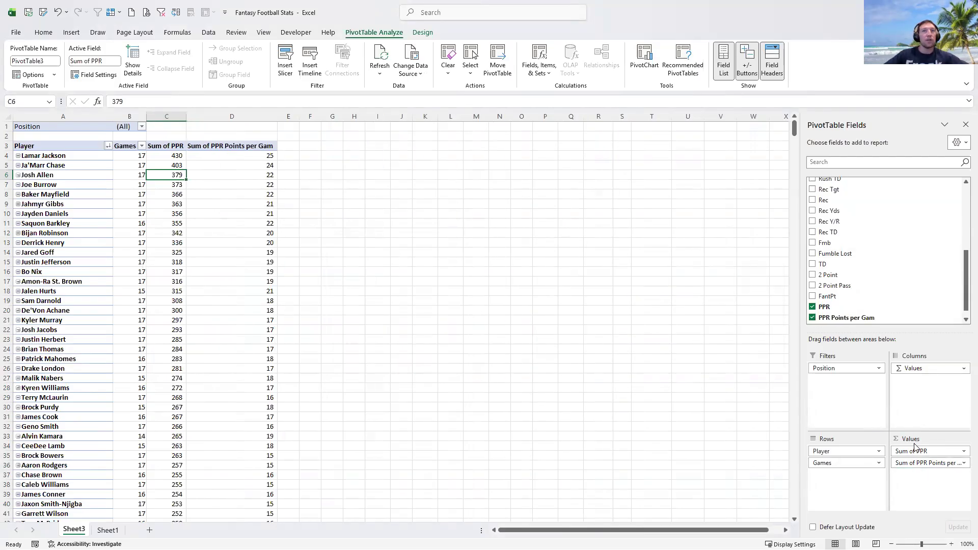
click(314, 174)
click(233, 155)
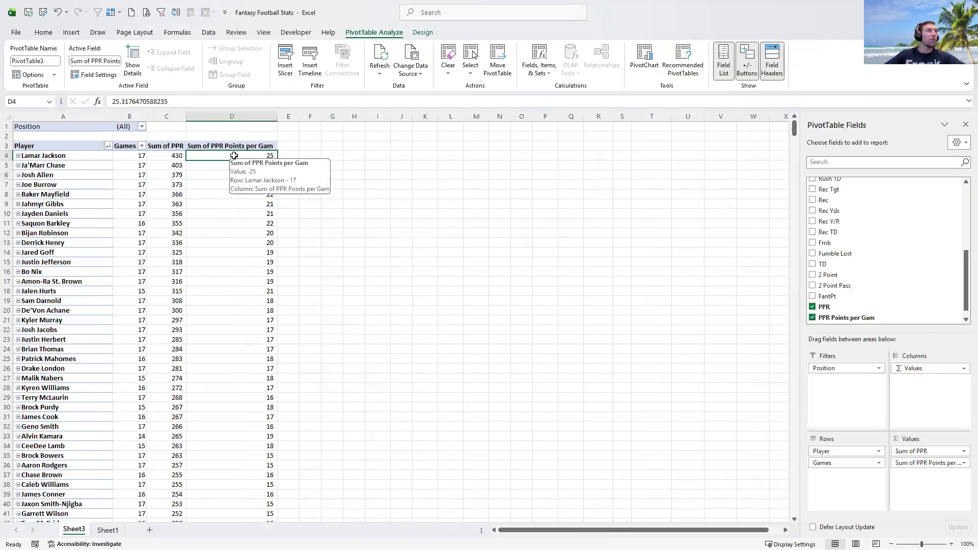
right_click(234, 156)
mouse_move(278, 259)
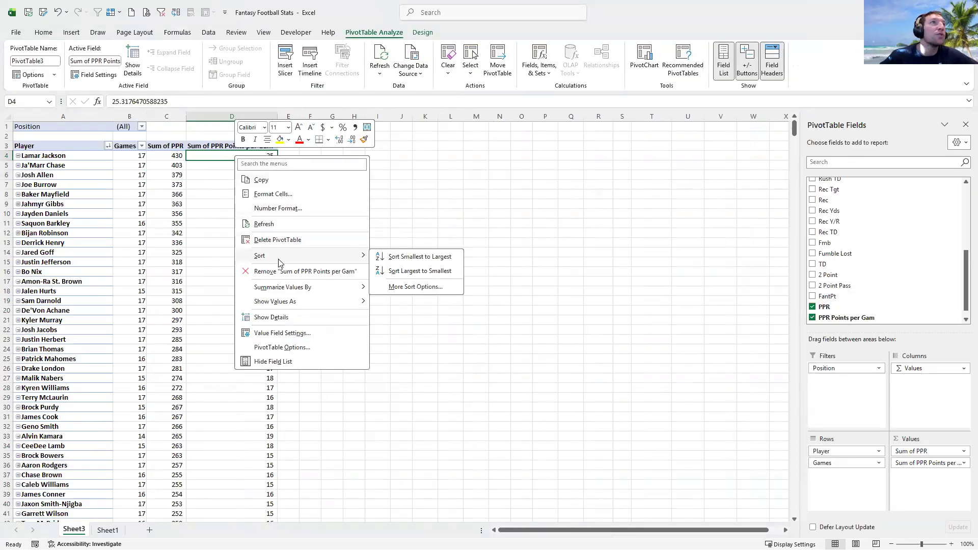
click(406, 275)
Step: Compare games, total PPR and points per game across the top players' rows in the PivotTable
click(238, 174)
drag(248, 161, 95, 178)
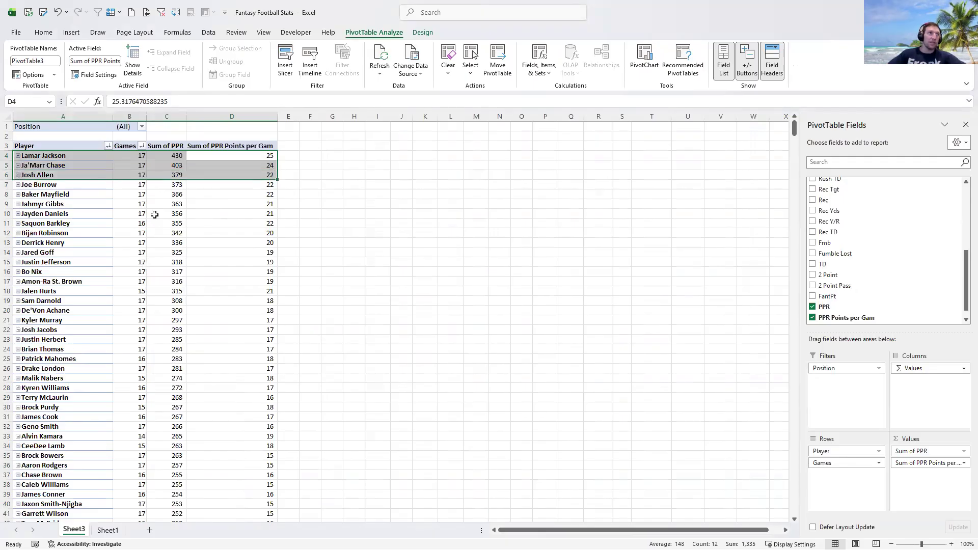
drag(140, 223, 234, 224)
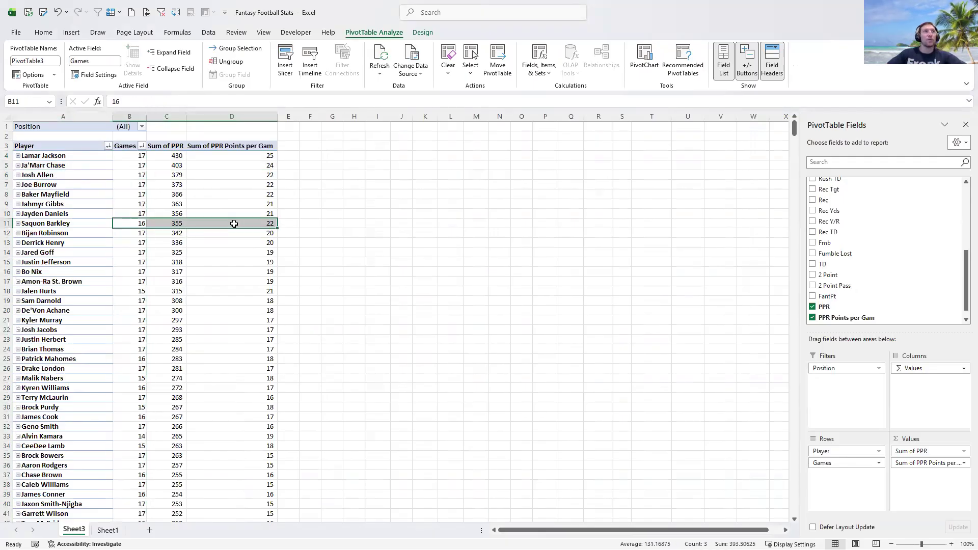
scroll(227, 281, down, 2)
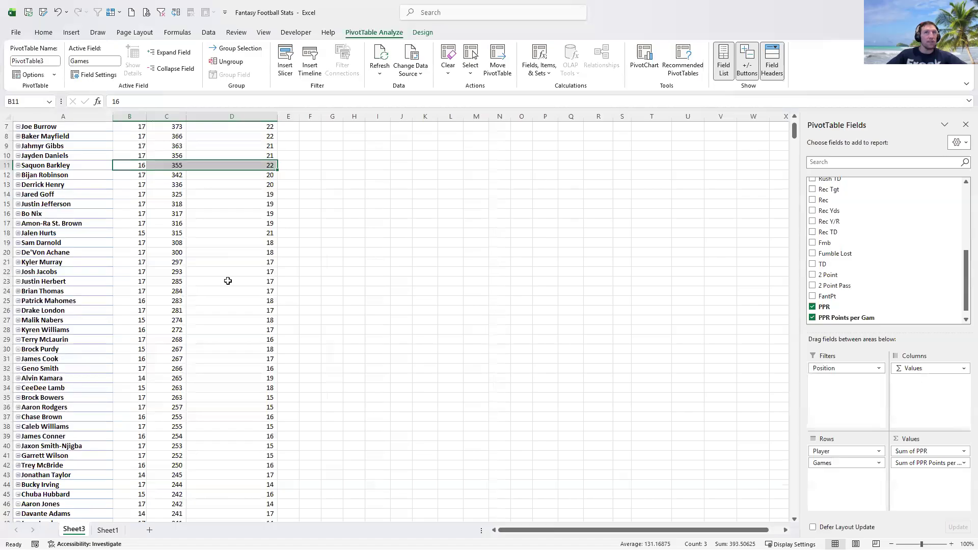
scroll(228, 281, up, 2)
click(217, 164)
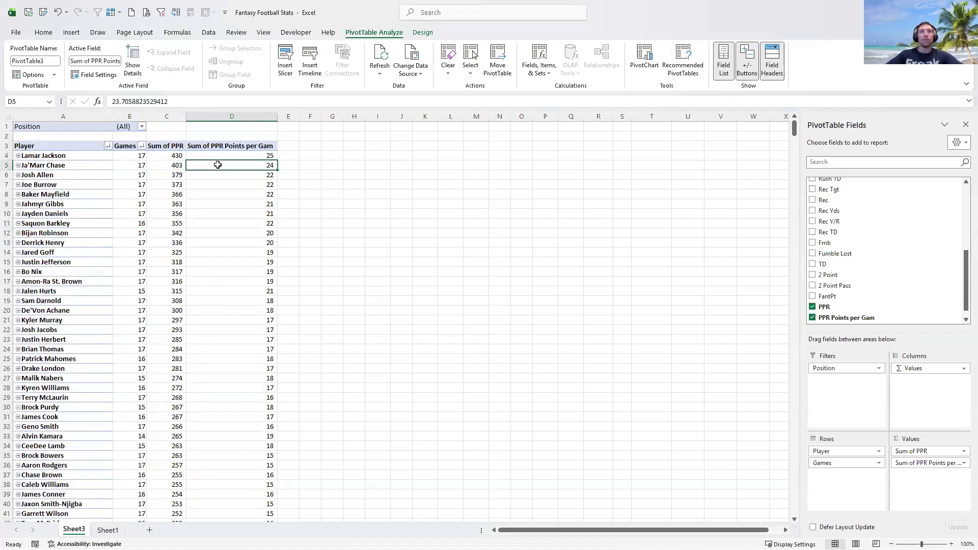
click(229, 210)
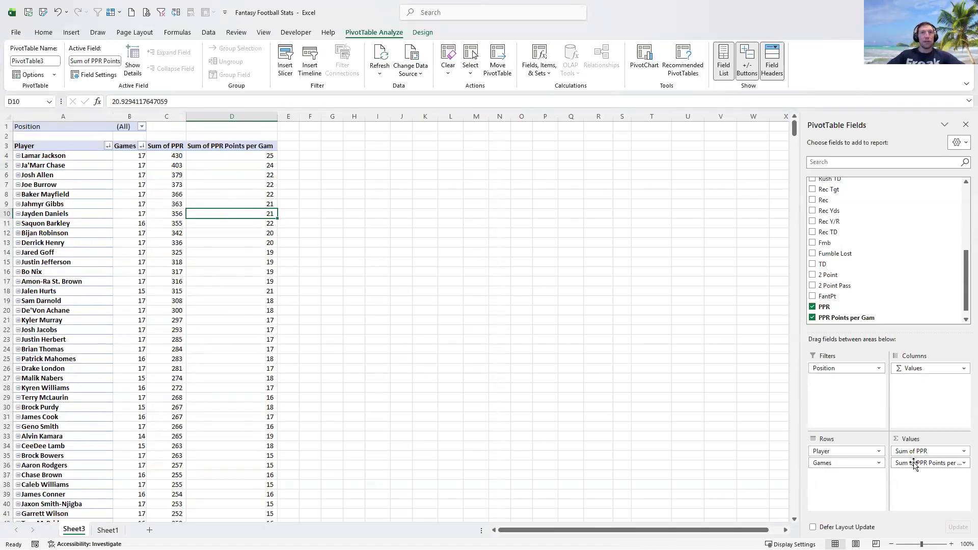
Step: Remove the PPR Points per Gam field from the PivotTable values
drag(915, 468, 876, 326)
click(133, 338)
key(ctrl+space)
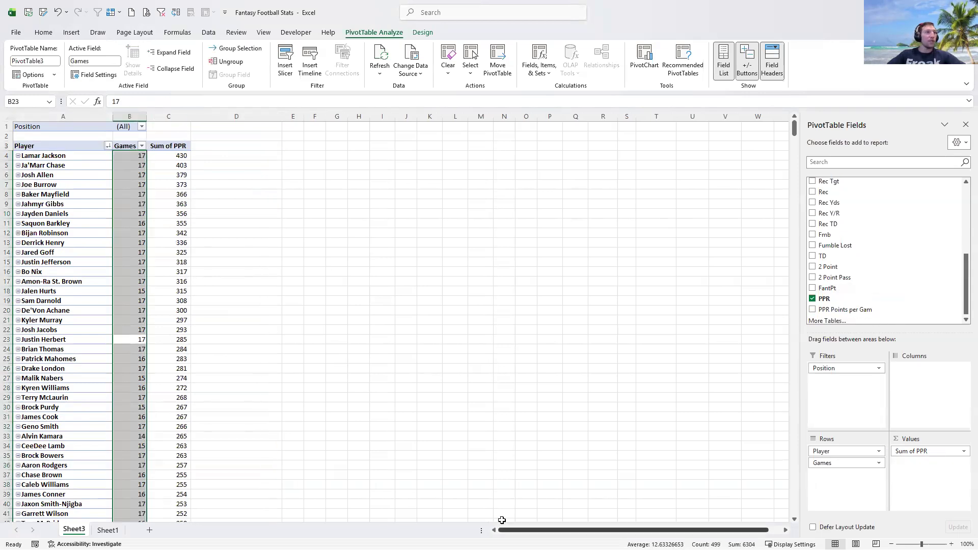
Step: Delete the points-per-game column AB from the source data on Sheet1
click(107, 529)
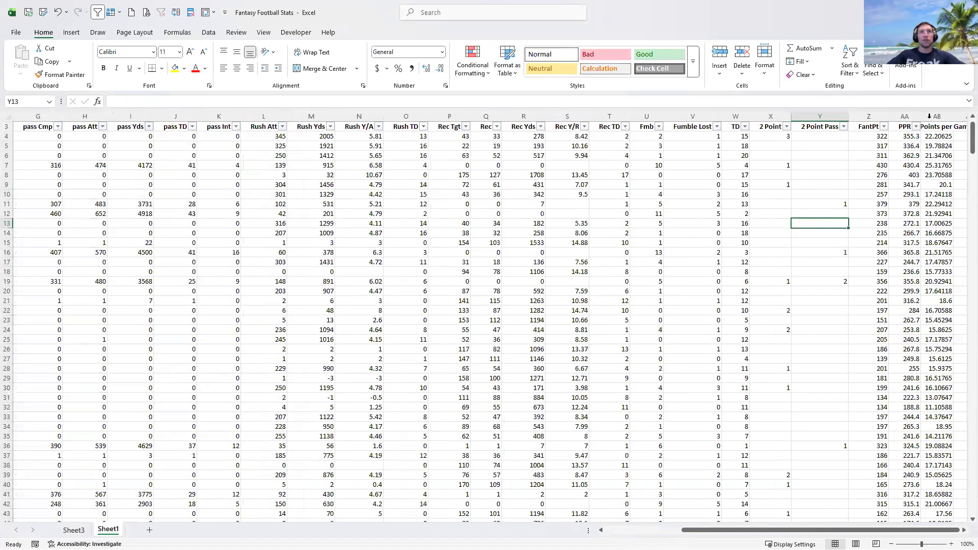
right_click(929, 116)
click(854, 233)
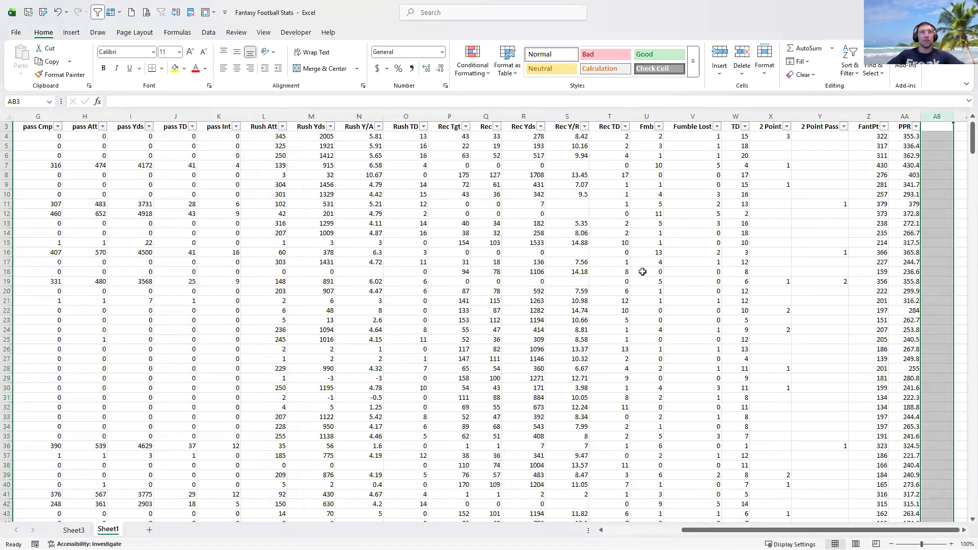
Step: Refresh the PivotTable on Sheet3 so its field list matches the reduced source data
click(76, 530)
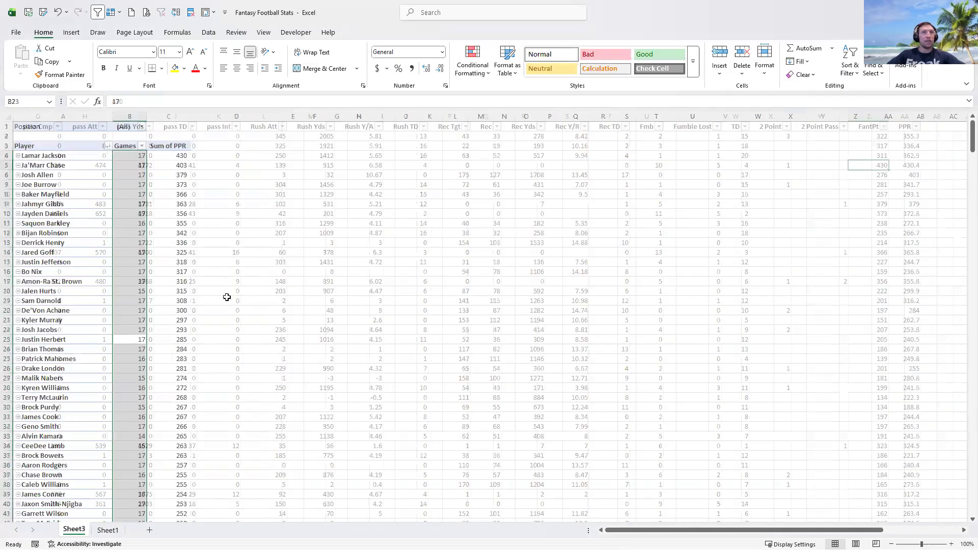
right_click(161, 225)
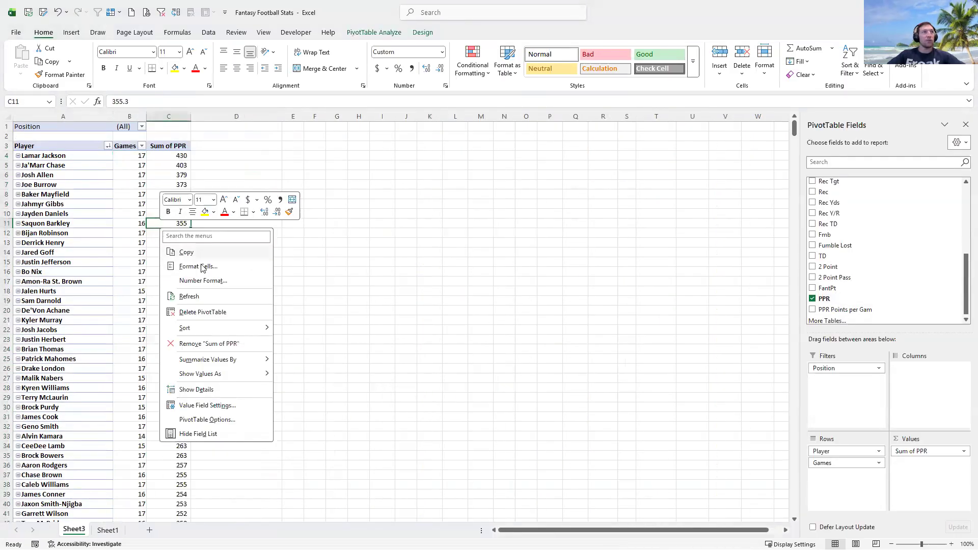
click(196, 298)
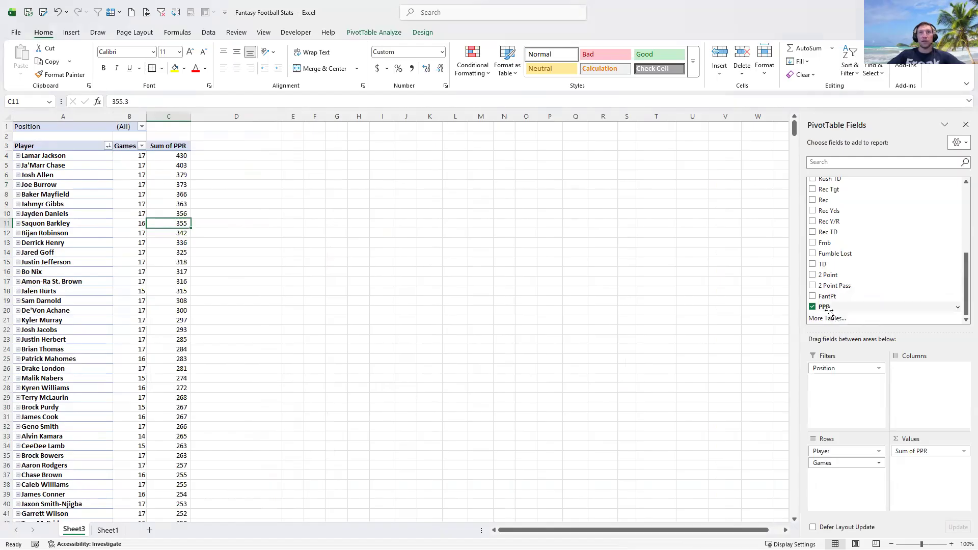
Step: Start a new calculated field for the PivotTable and name it PPR Poins per game
click(154, 186)
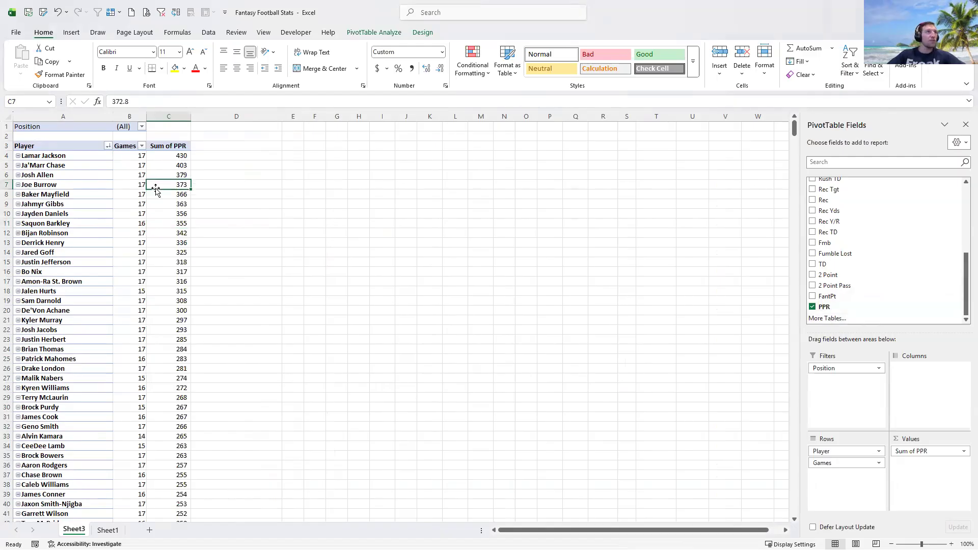
click(376, 34)
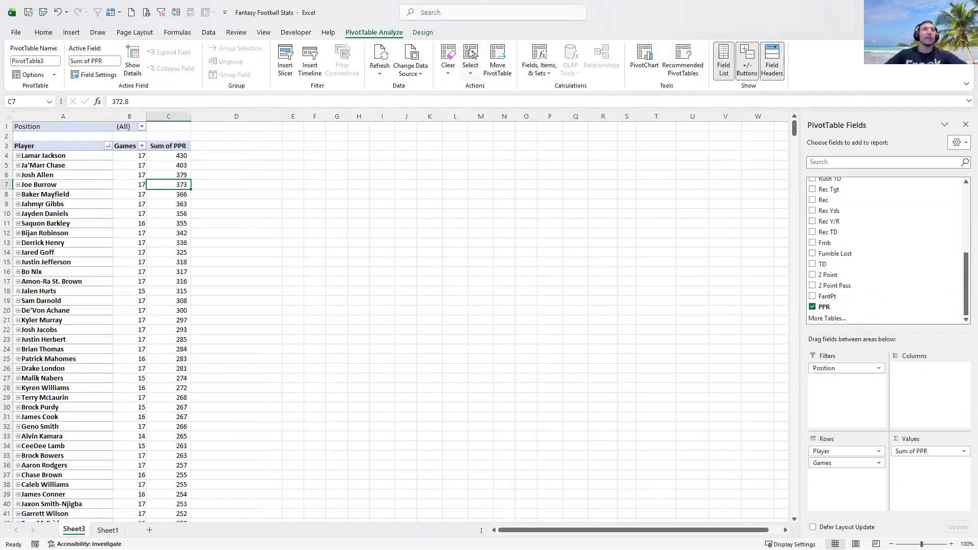
click(548, 60)
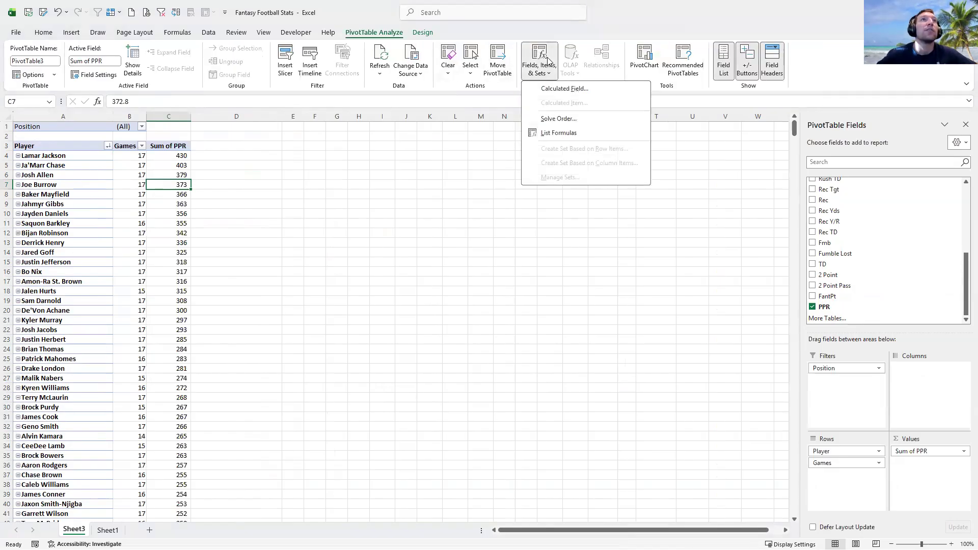
click(553, 92)
click(602, 263)
double_click(598, 263)
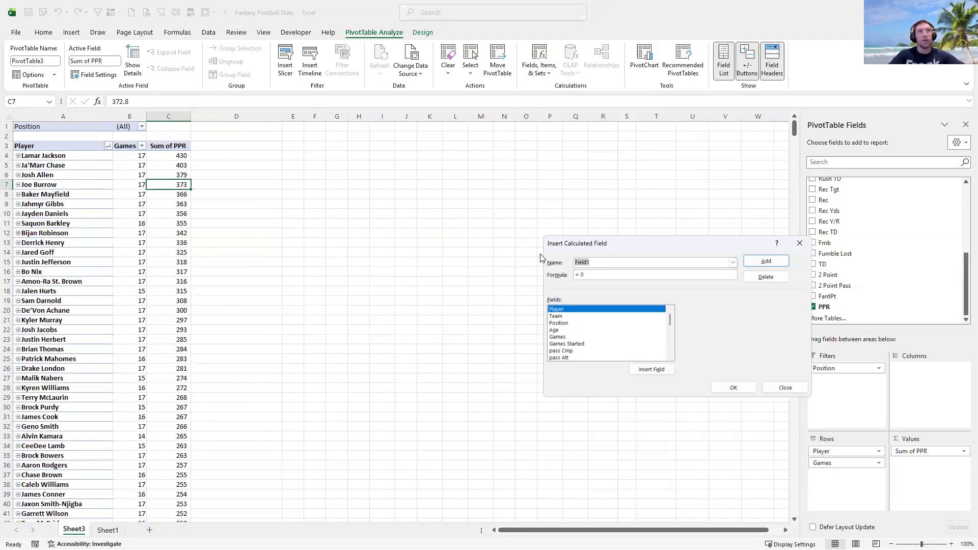
text(PPR Poins per game)
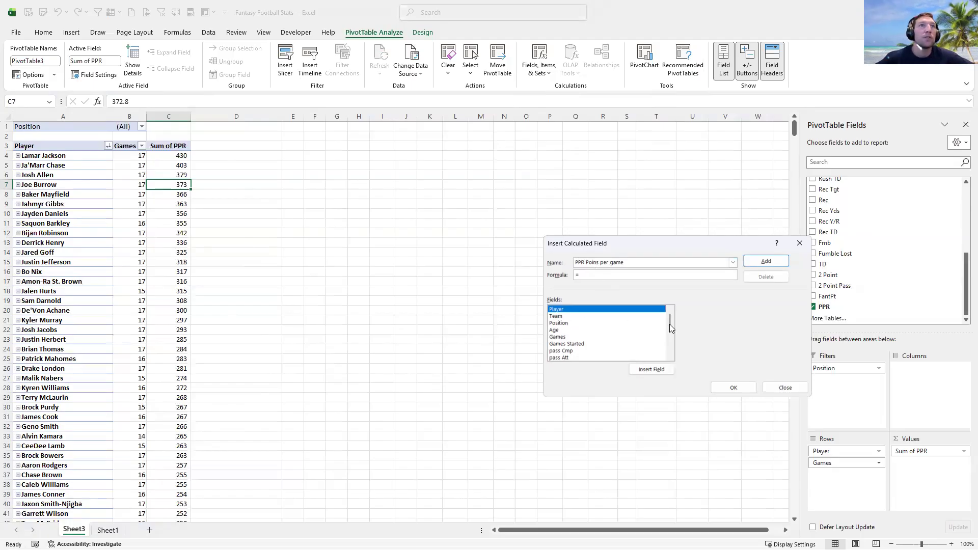
Step: Set the calculated field's formula to = PPR/ Games and add the field to the PivotTable
drag(670, 322, 670, 348)
click(569, 358)
double_click(569, 356)
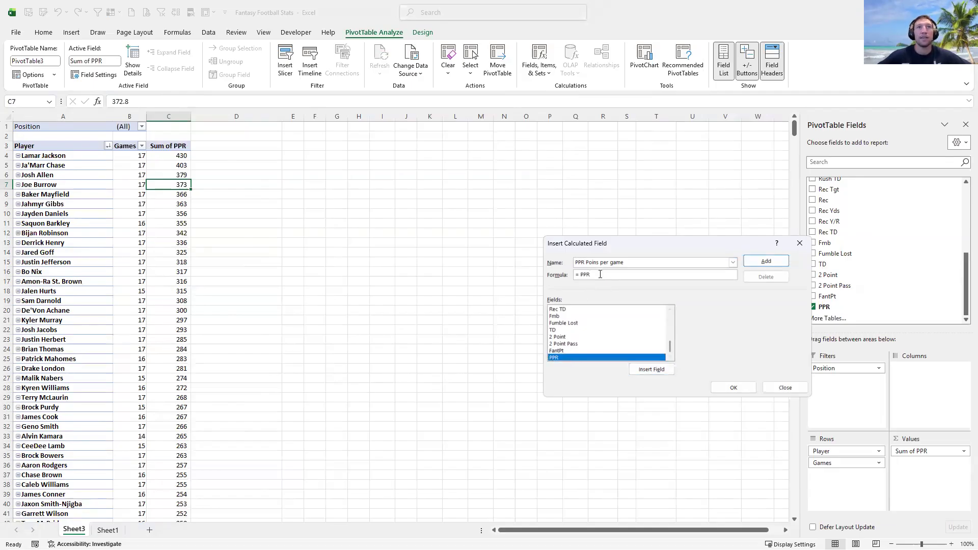
text(/)
drag(670, 344, 676, 303)
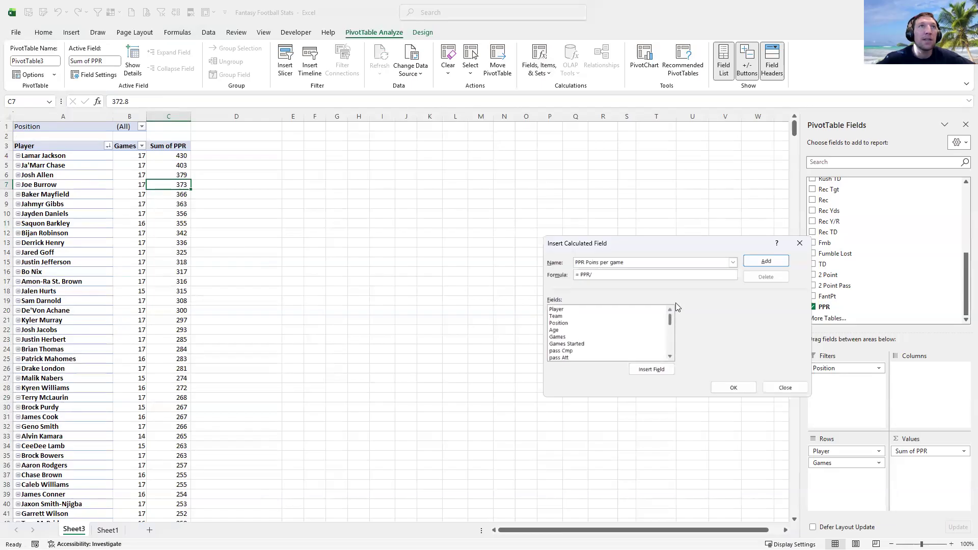
double_click(563, 336)
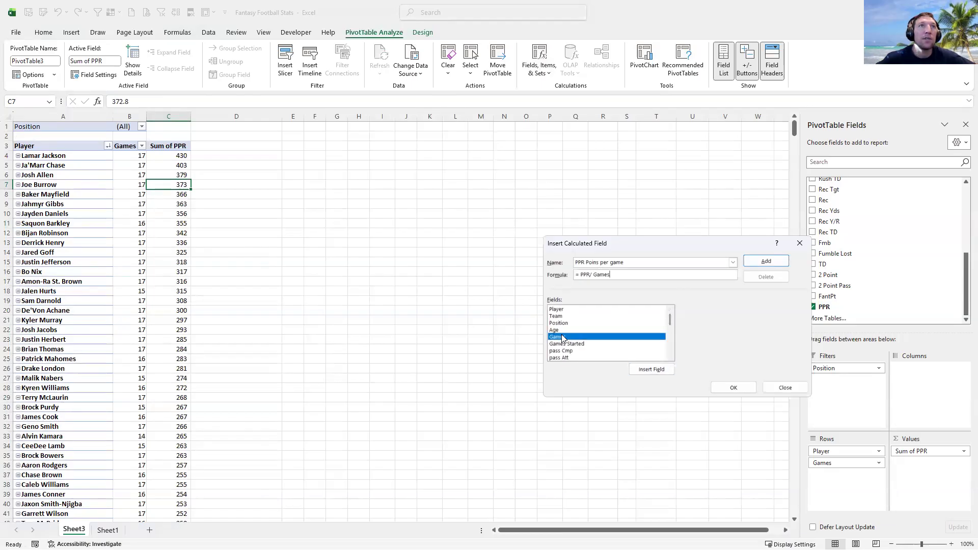
click(757, 262)
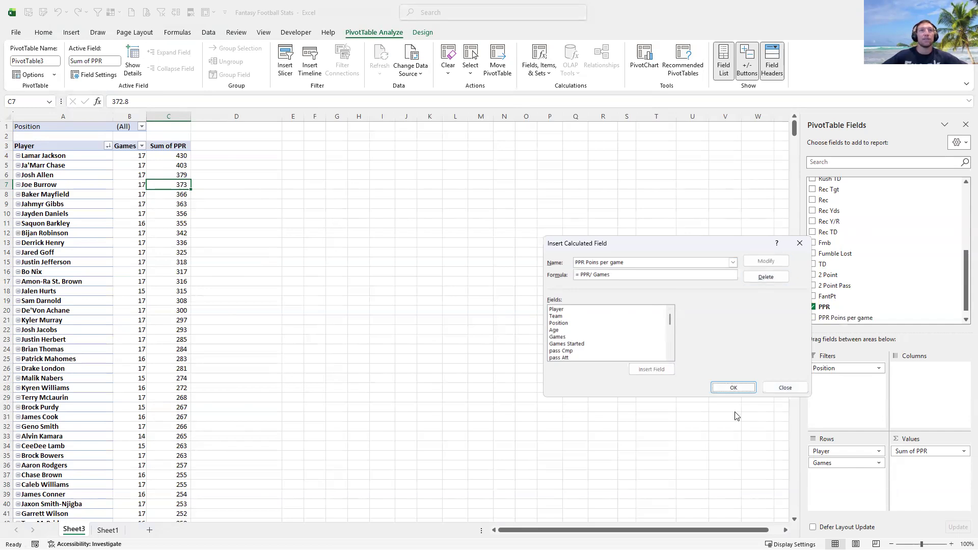
click(734, 388)
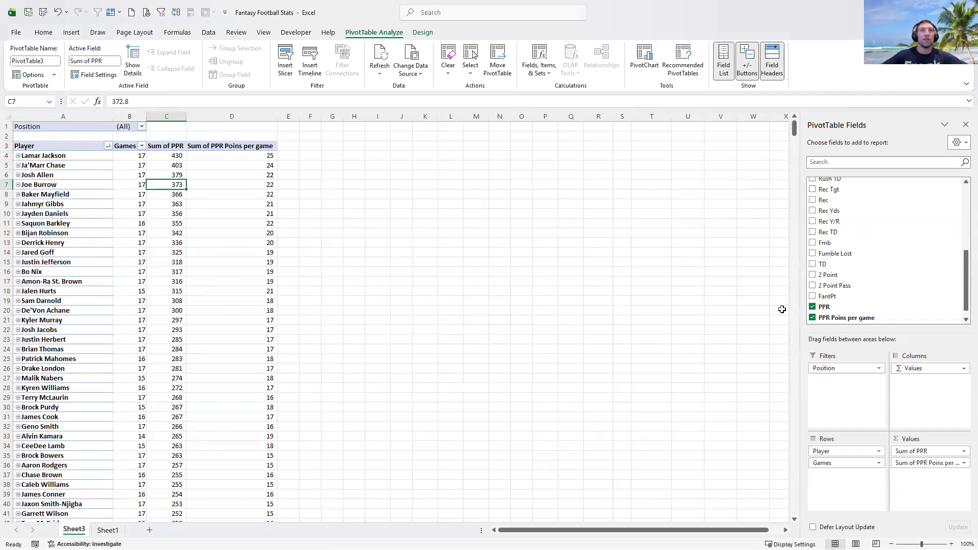
Step: Check the calculated points-per-game values for the top two players in the PivotTable
click(259, 159)
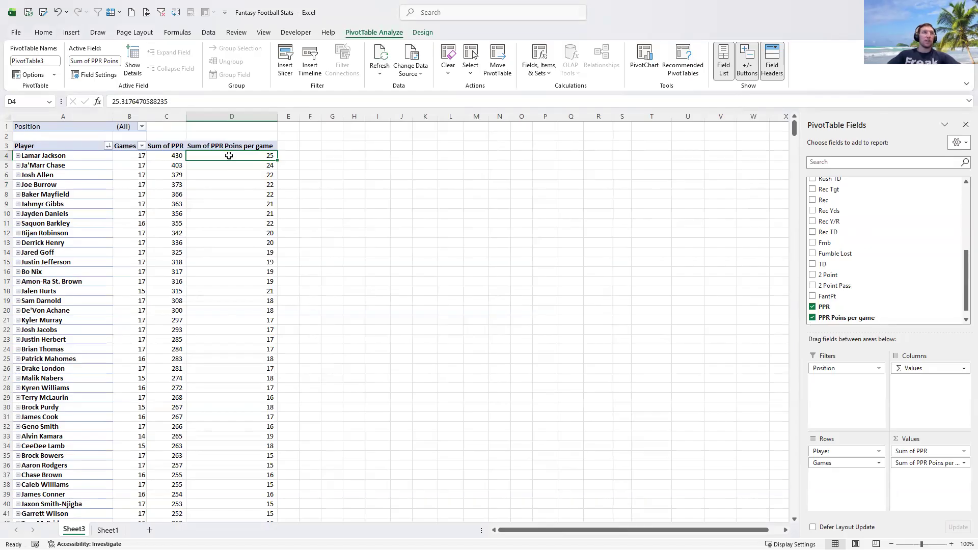
click(5, 156)
drag(4, 156, 5, 165)
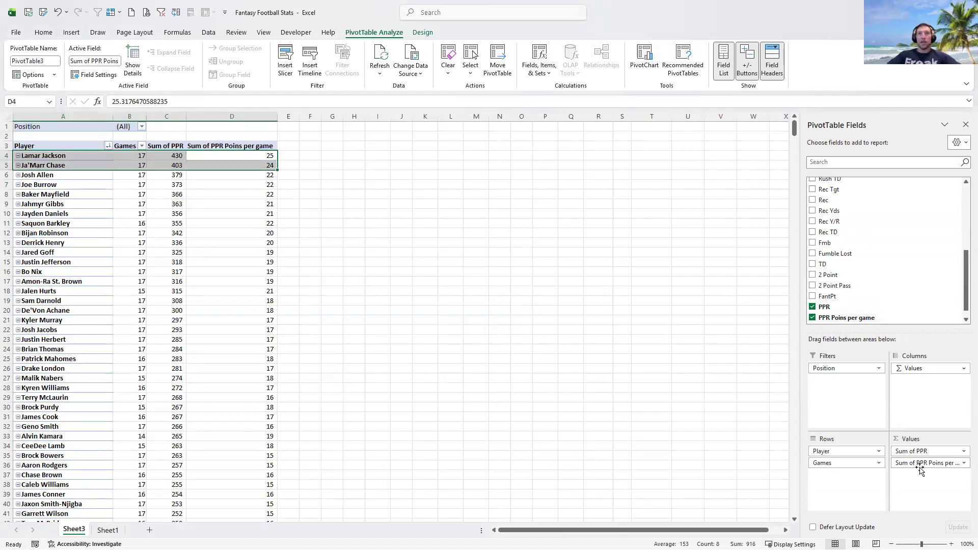
Step: Take the PPR Poins per game field out of the PivotTable and add it back to the values
click(812, 318)
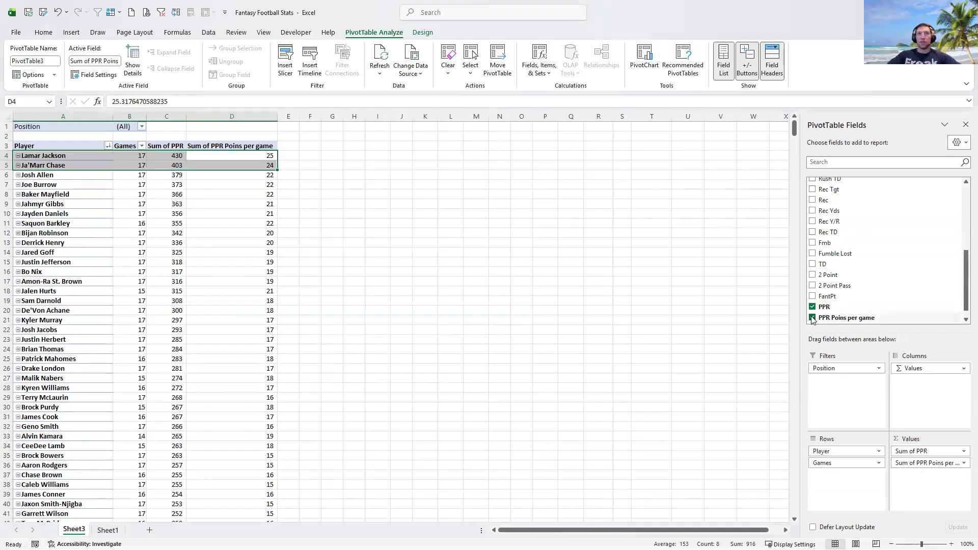
click(812, 318)
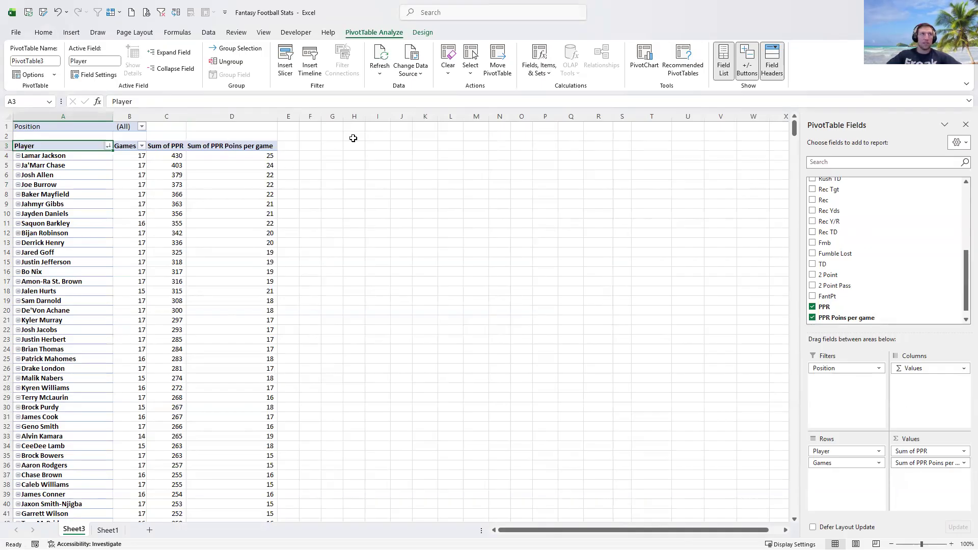
click(234, 163)
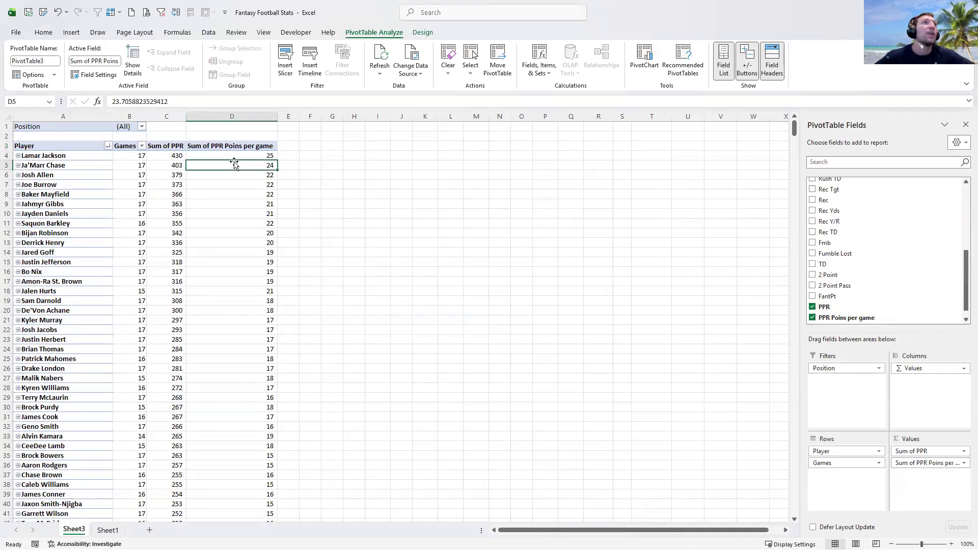
Step: Inspect the unrounded points-per-game values of the first, second and fourth players in the PivotTable
mouse_move(930, 463)
mouse_down()
mouse_move(890, 293)
mouse_move(838, 313)
mouse_move(926, 475)
mouse_up()
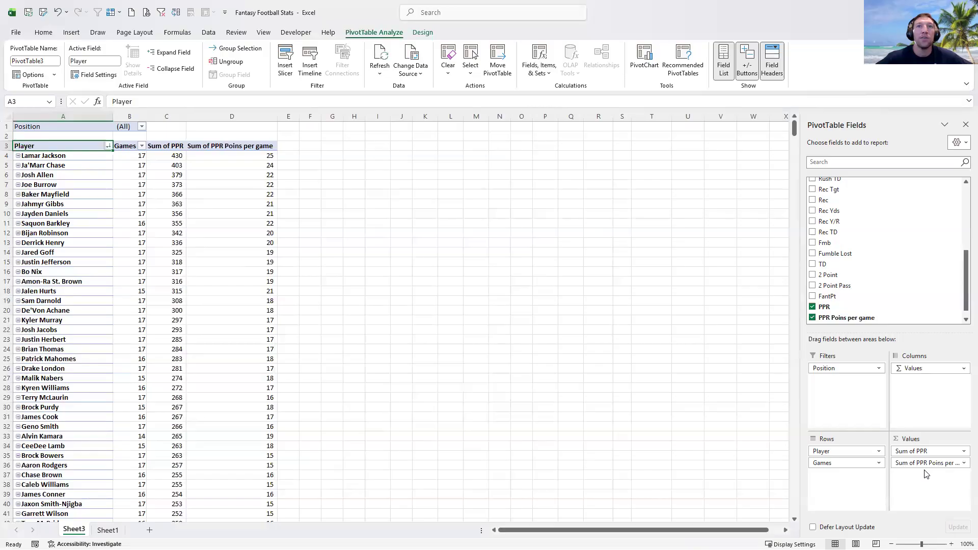
click(228, 165)
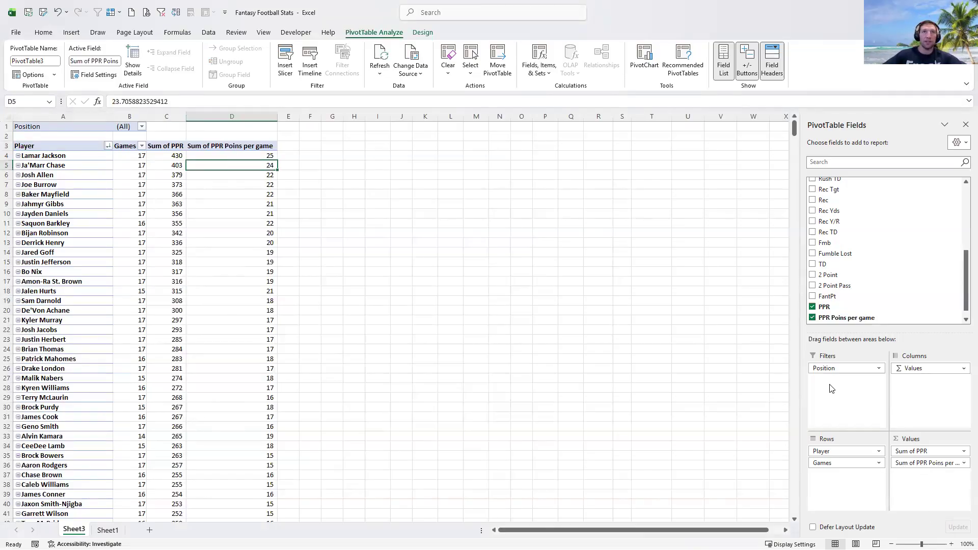
click(226, 155)
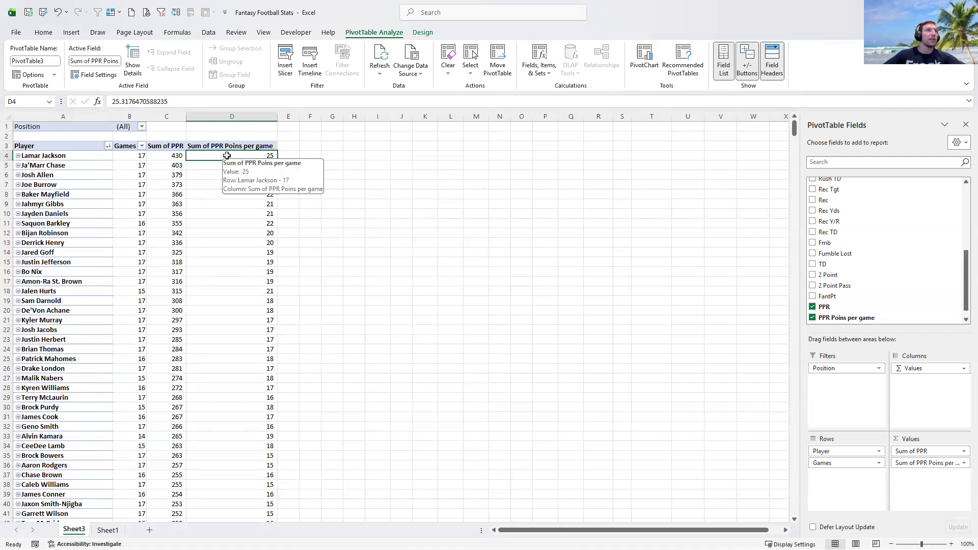
click(207, 184)
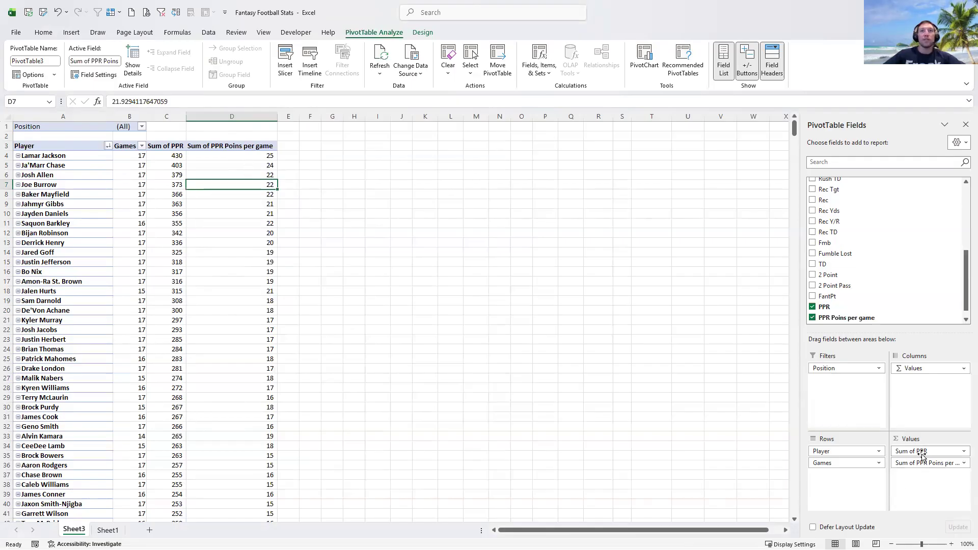
Step: Take PPR out of the PivotTable values, check a points-per-game cell, and add PPR back to the values
drag(921, 455, 867, 309)
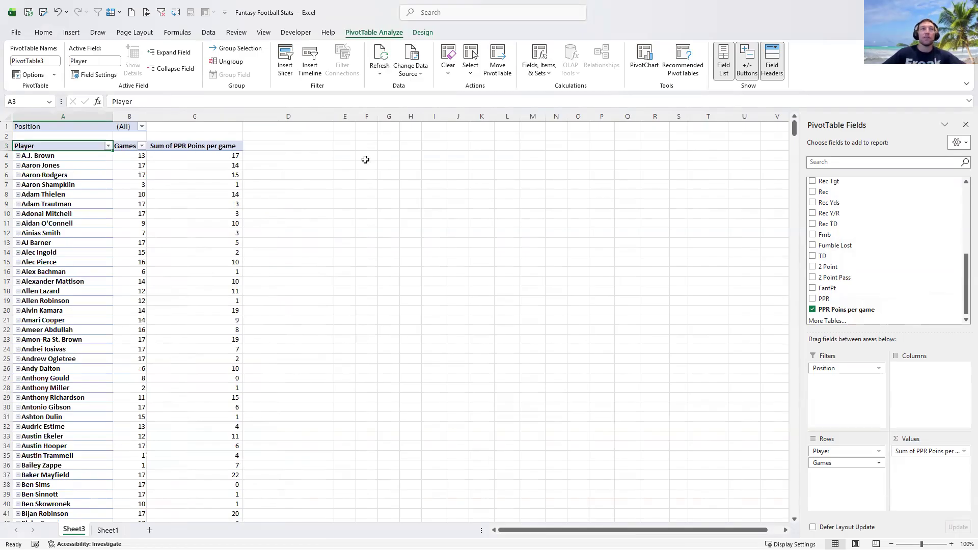
click(304, 157)
click(210, 164)
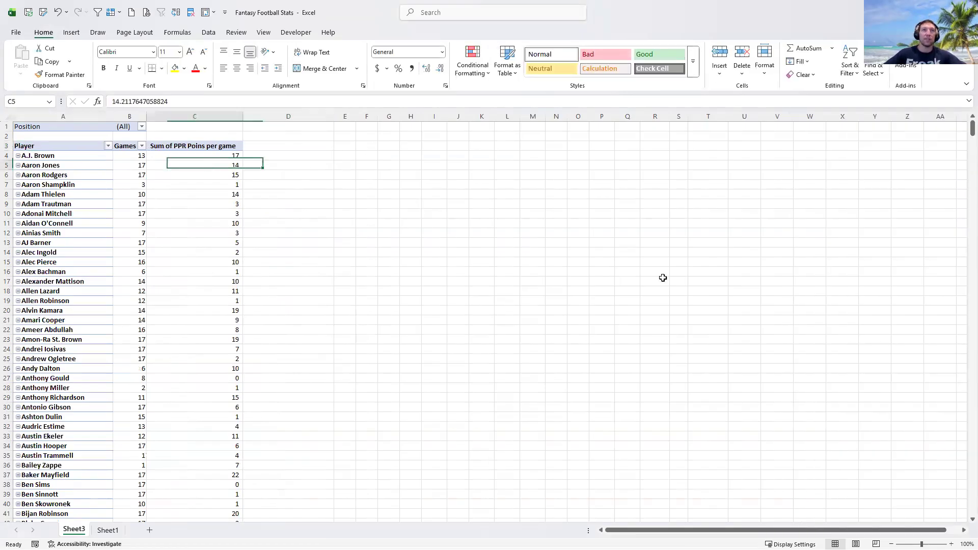
drag(836, 300, 921, 446)
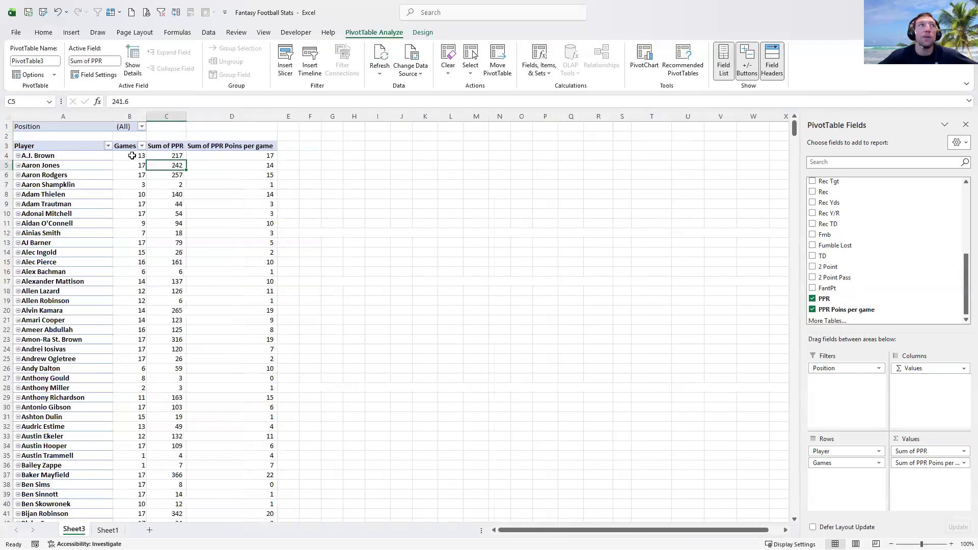
Step: In G4, enter a formula that divides the first player's Sum of PPR, referenced through GETPIVOTDATA, by the games in B4
click(332, 157)
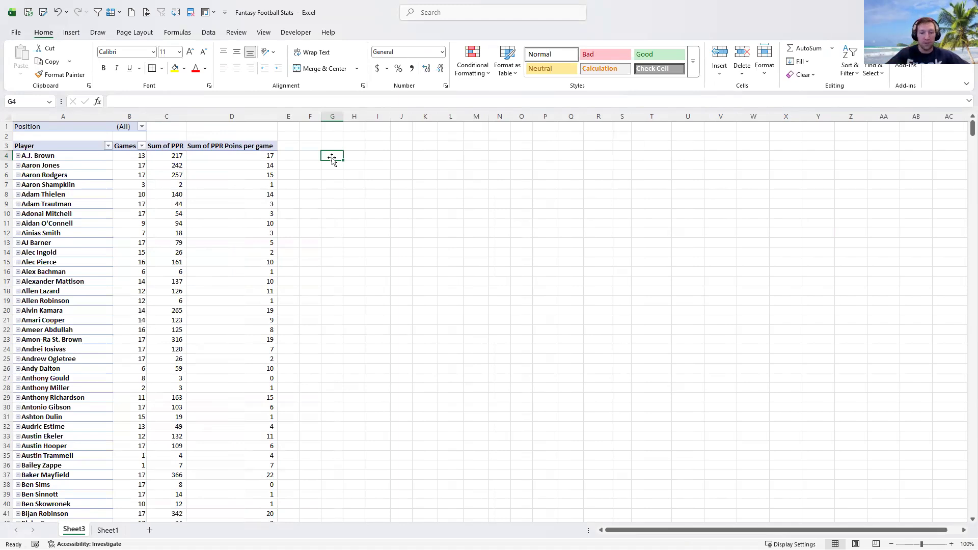
text(=)
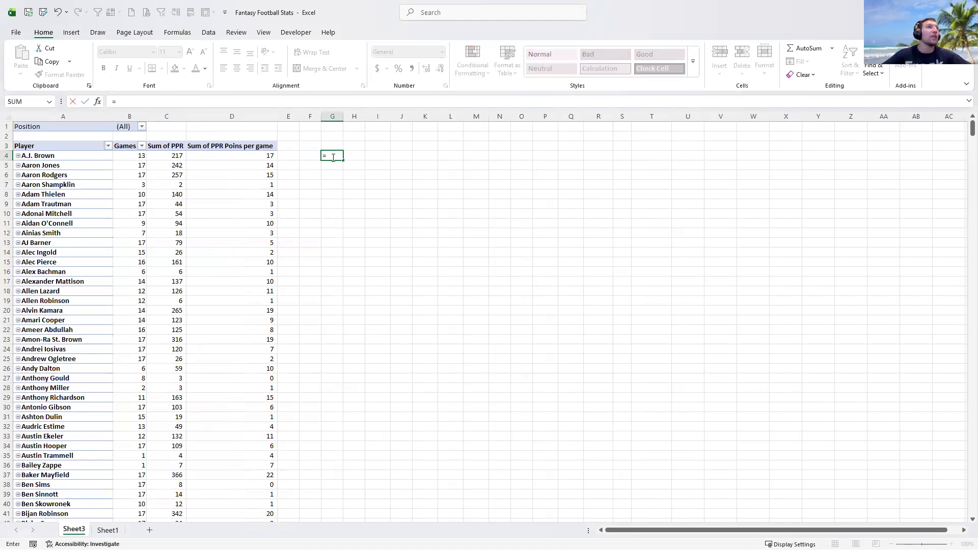
click(167, 156)
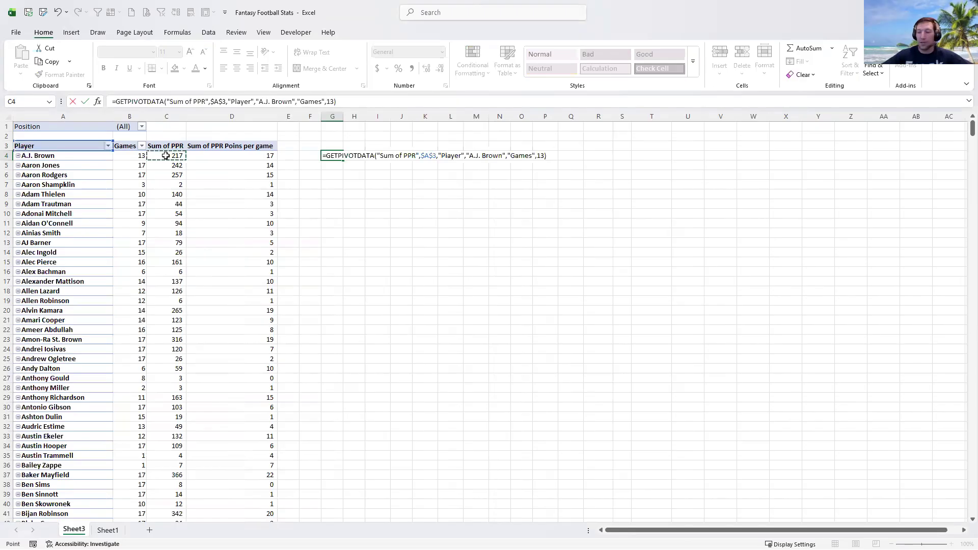
text(/)
click(197, 155)
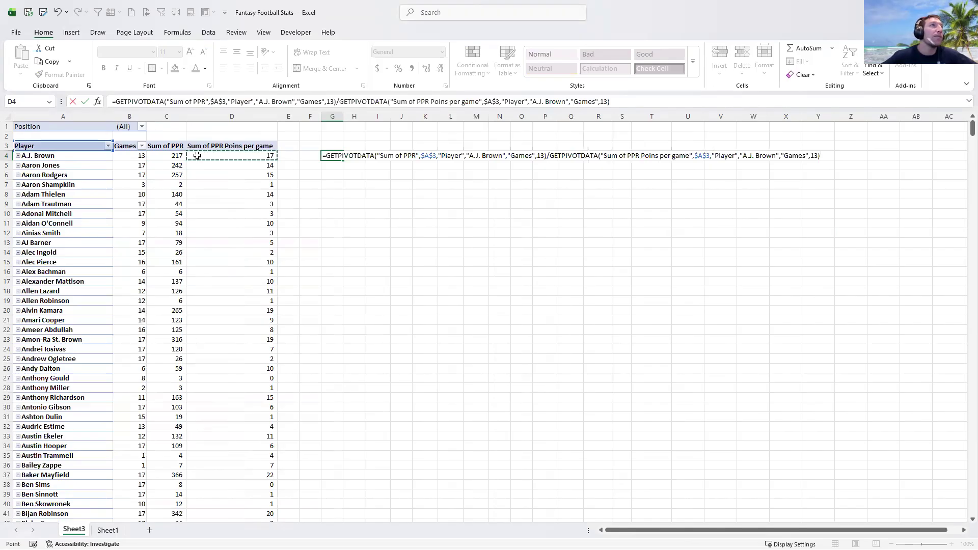
click(144, 153)
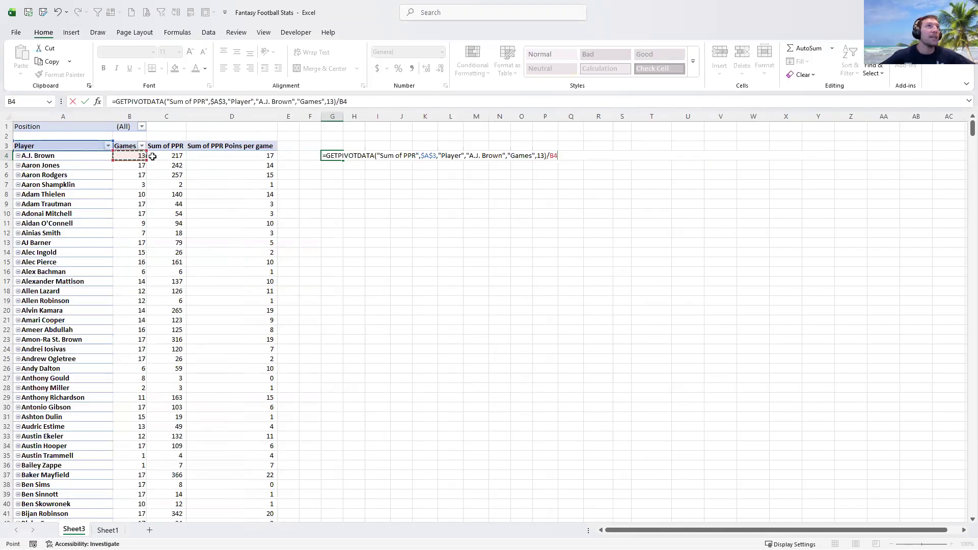
key(Return)
Step: Fill the GETPIVOTDATA formula from G4 down to G7
click(333, 156)
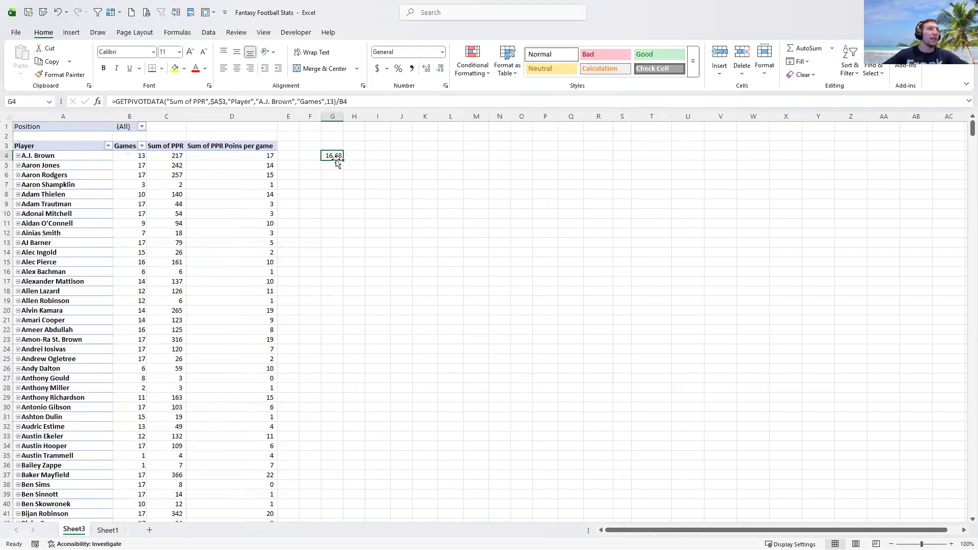
click(258, 147)
click(330, 156)
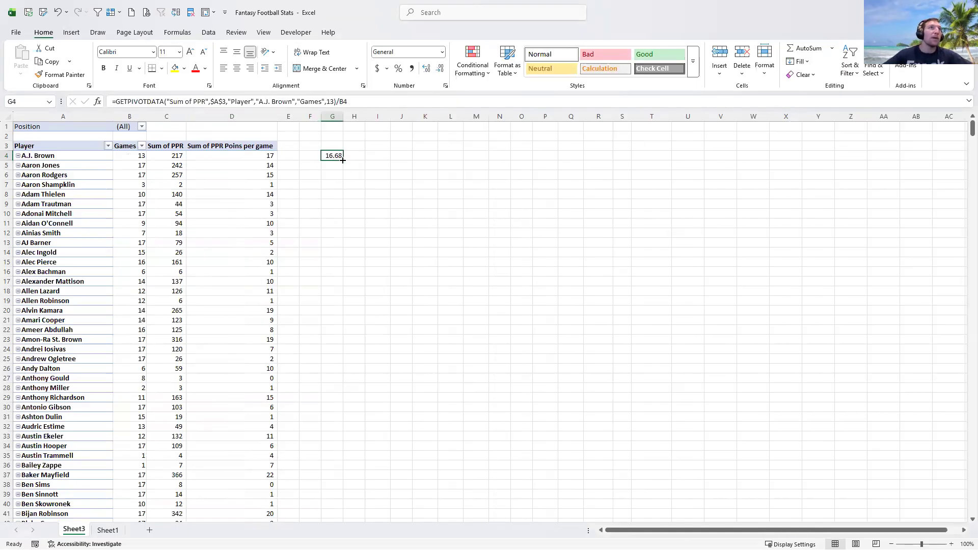
drag(341, 159, 337, 185)
Step: Examine the GETPIVOTDATA formula and its references in G7, and compare the column G results with the PivotTable's points per game
double_click(336, 185)
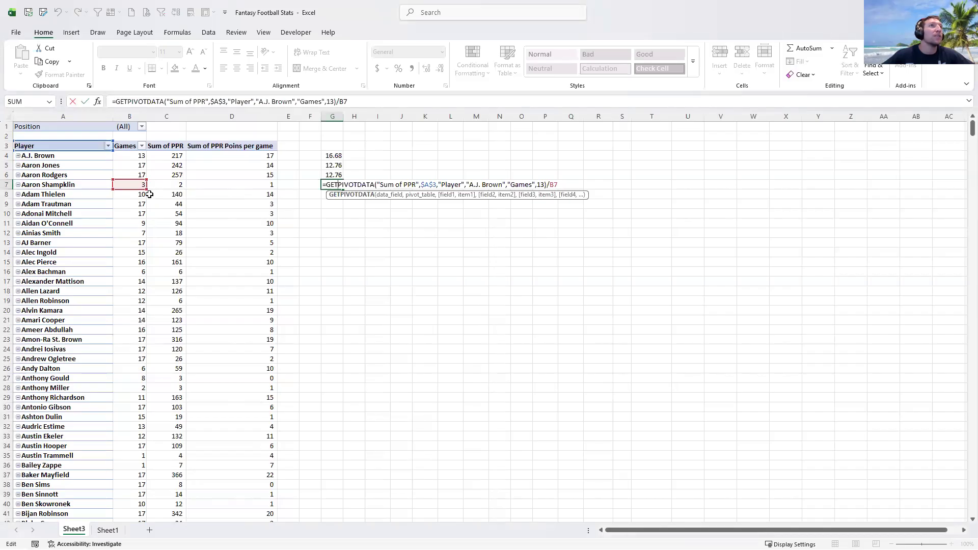
key(Escape)
double_click(332, 186)
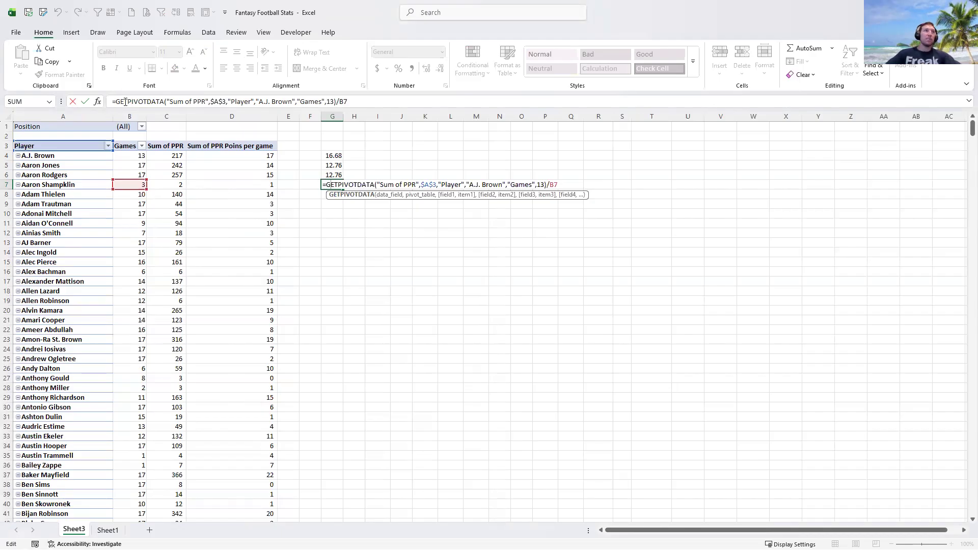
click(349, 102)
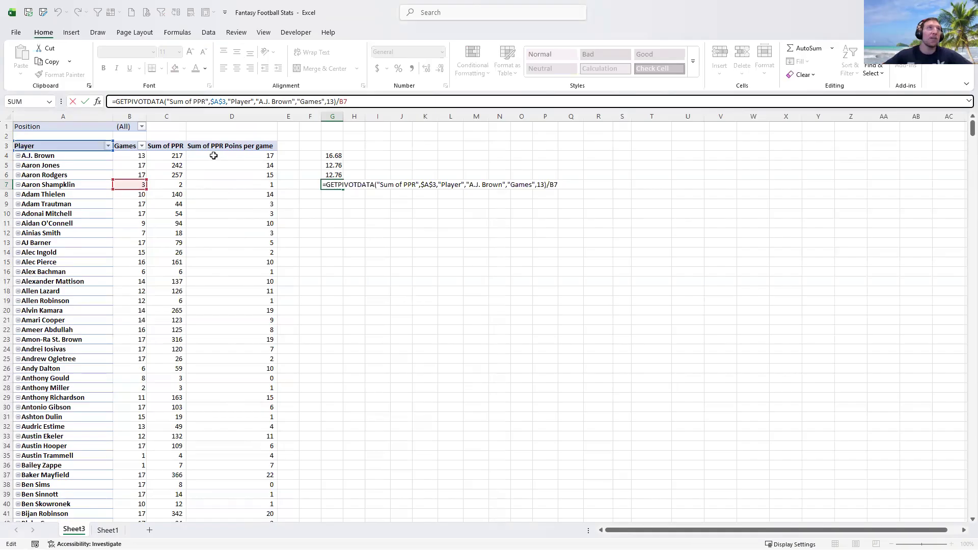
click(332, 185)
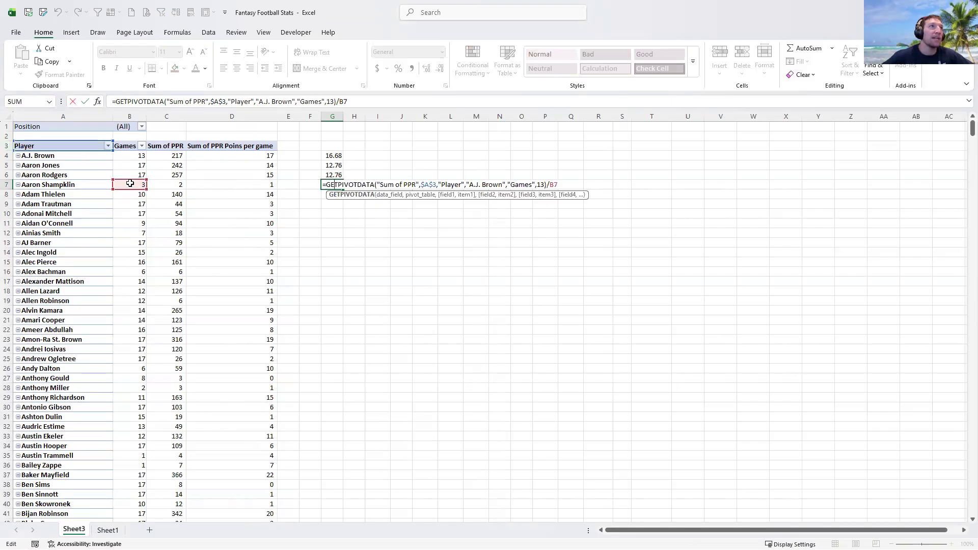
click(126, 187)
click(323, 188)
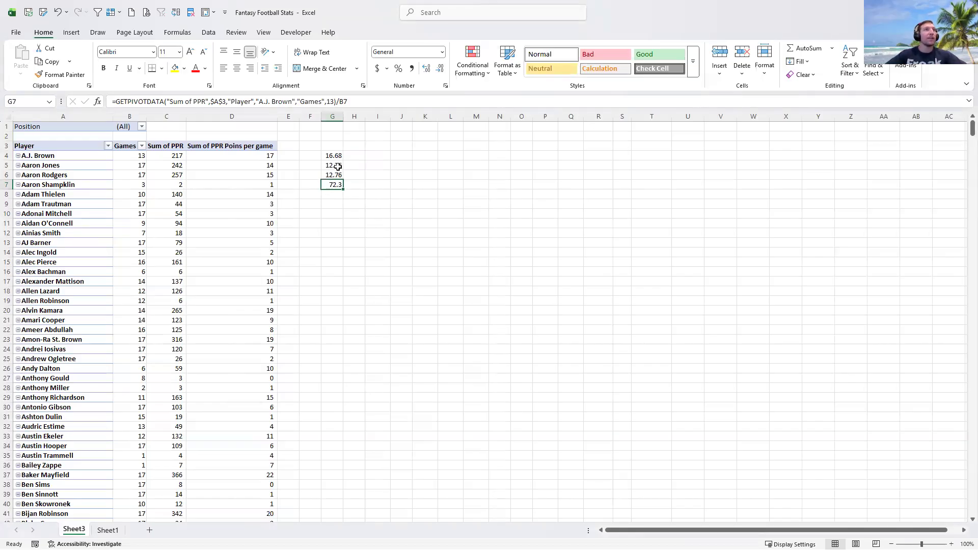
click(249, 181)
click(336, 184)
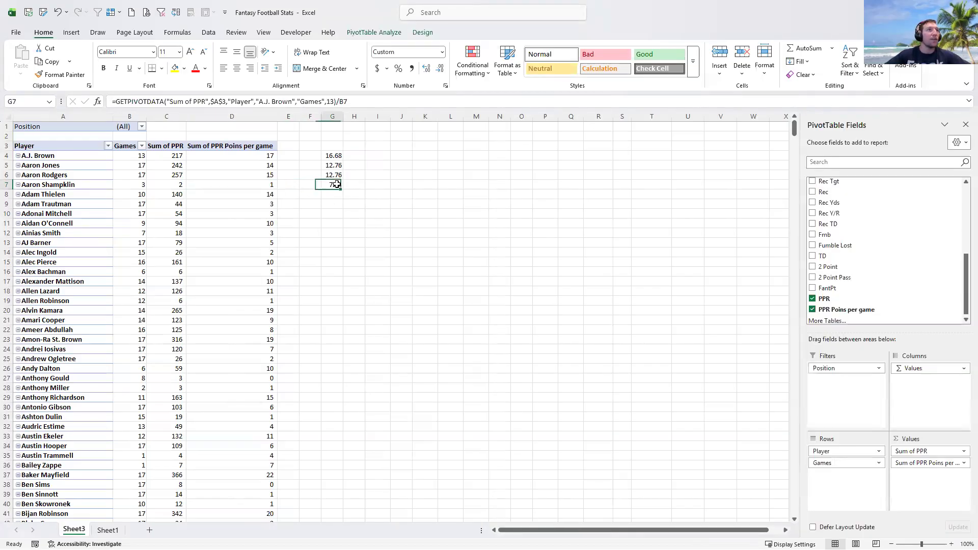
click(332, 155)
Step: Turn off the Generate GetPivotData option for the PivotTable
click(241, 162)
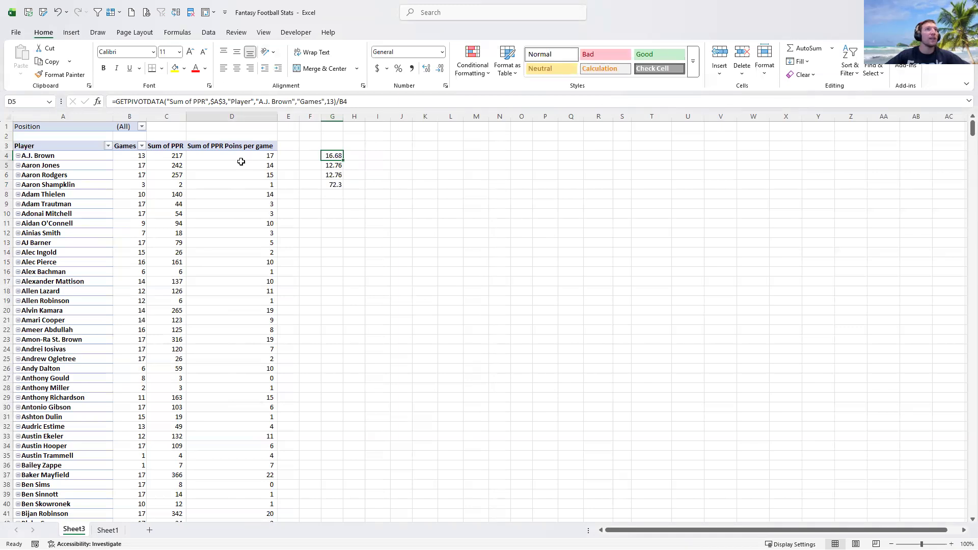
click(367, 33)
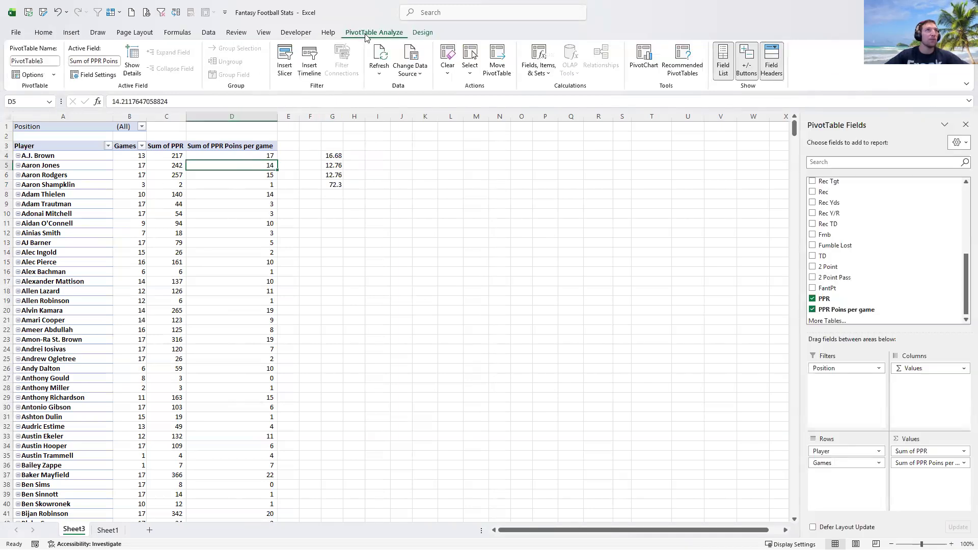
click(55, 77)
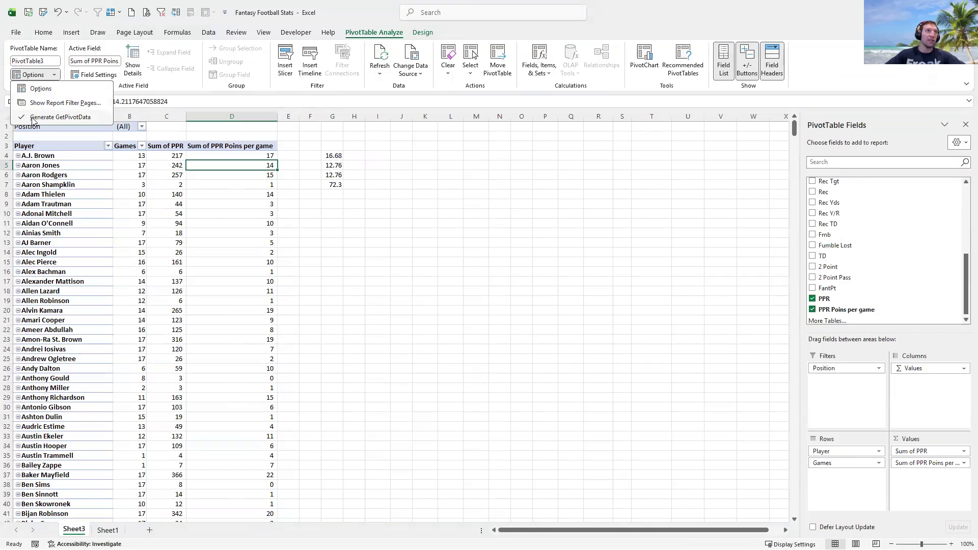
click(31, 117)
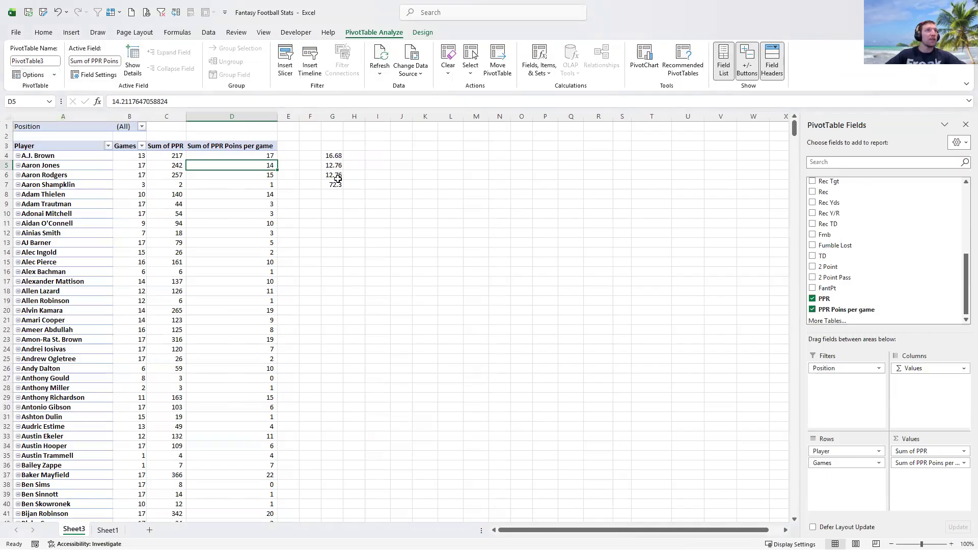
Step: Replace the formula in G4 with =C4/B4 and fill it down to G12
click(332, 155)
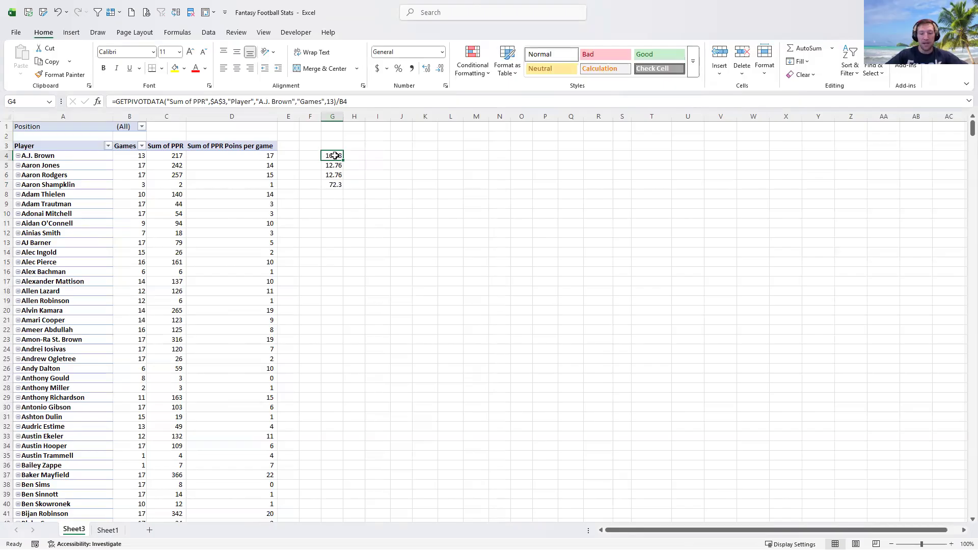
text(=)
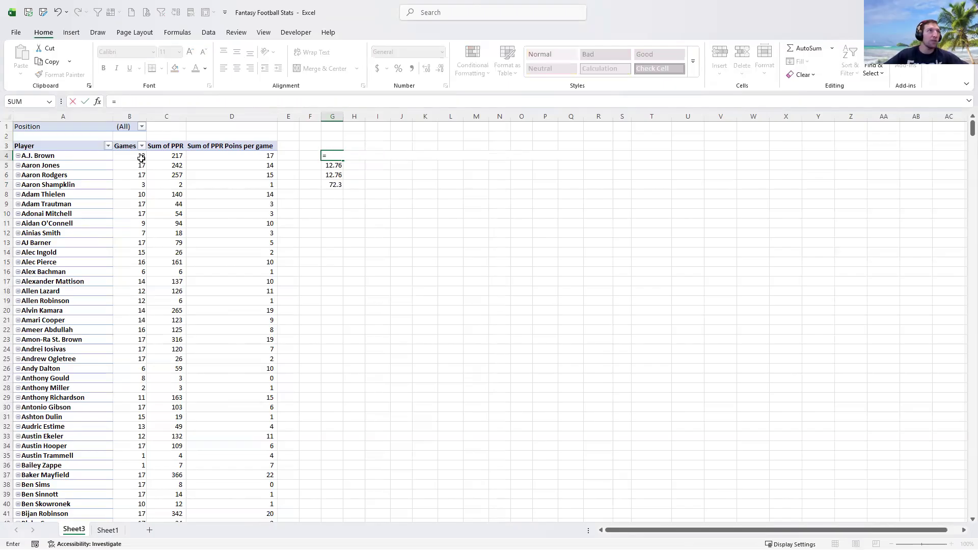
click(178, 156)
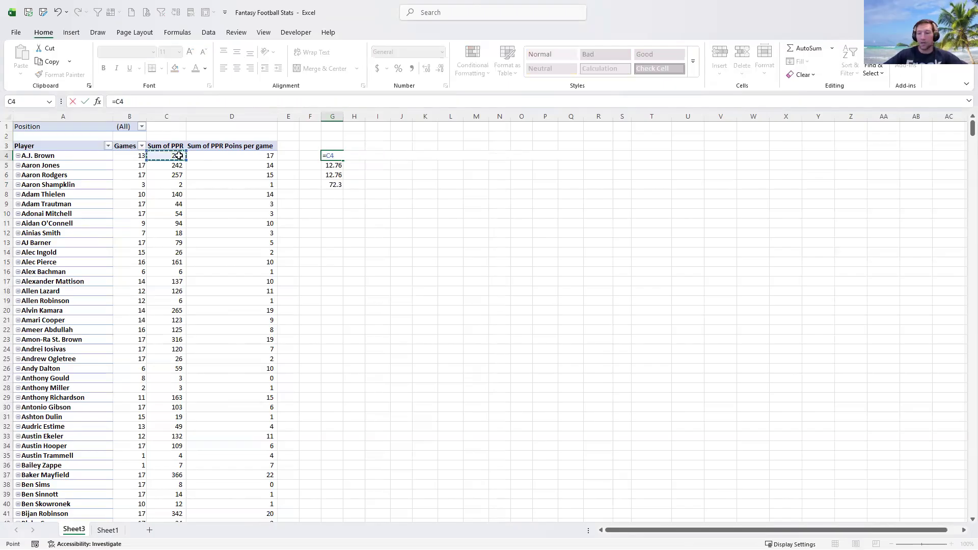
text(/)
click(132, 156)
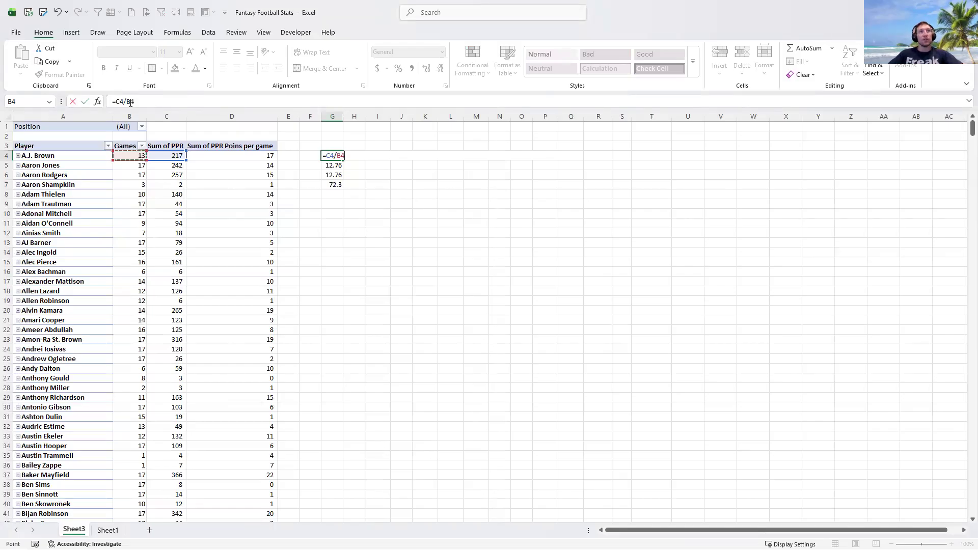
key(Return)
click(342, 158)
drag(347, 161, 343, 228)
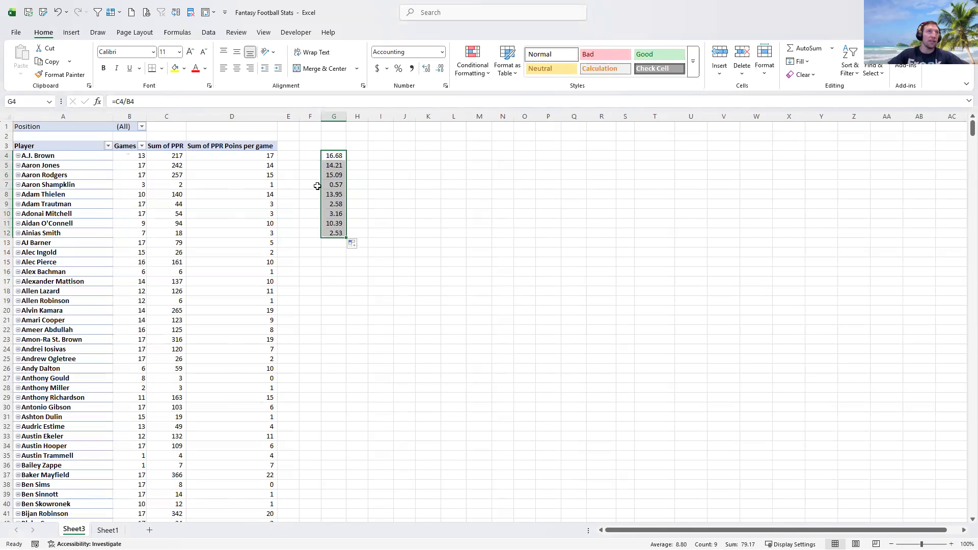
Step: Reduce the values in G4:G12 to no decimal places and clear the range's contents
click(439, 71)
click(440, 71)
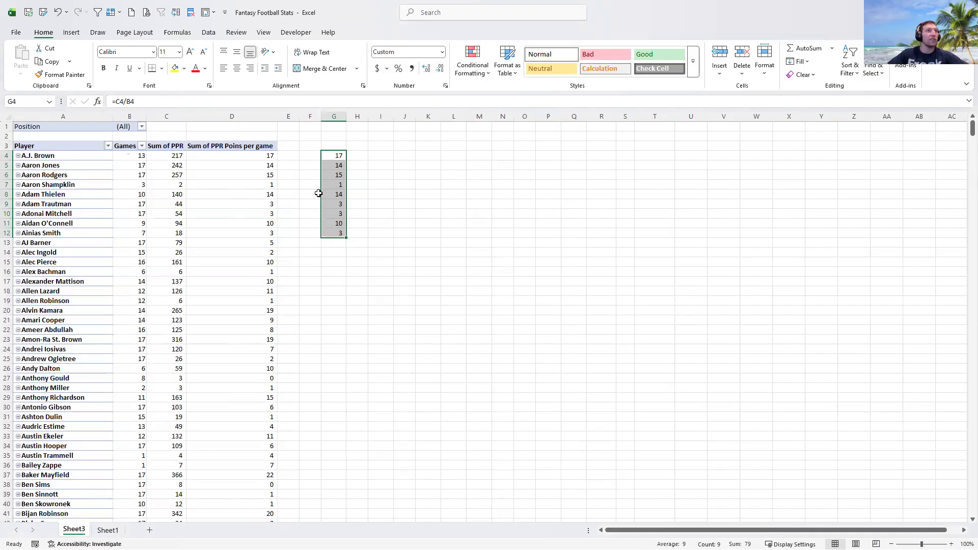
key(Delete)
click(333, 164)
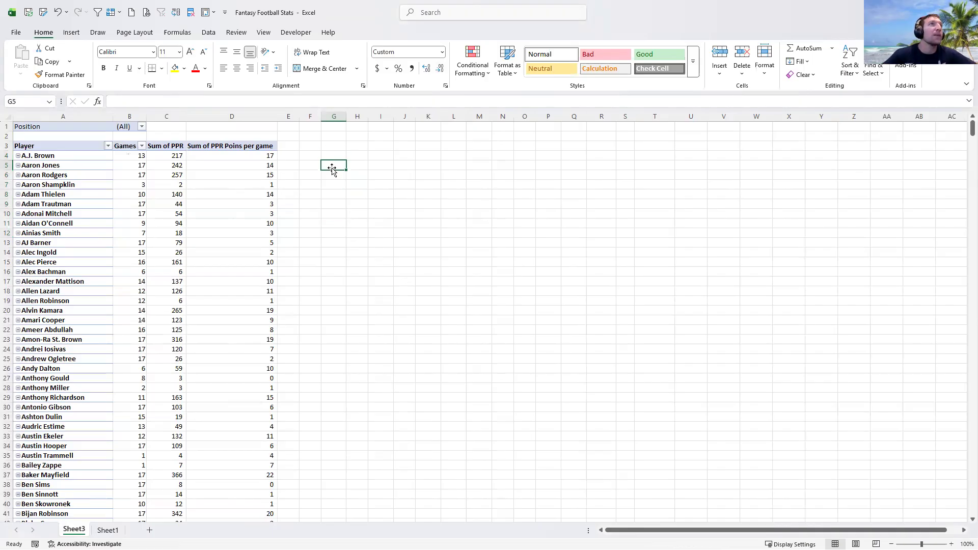
Step: Take PPR out of the PivotTable's values and Games out of its rows
click(248, 155)
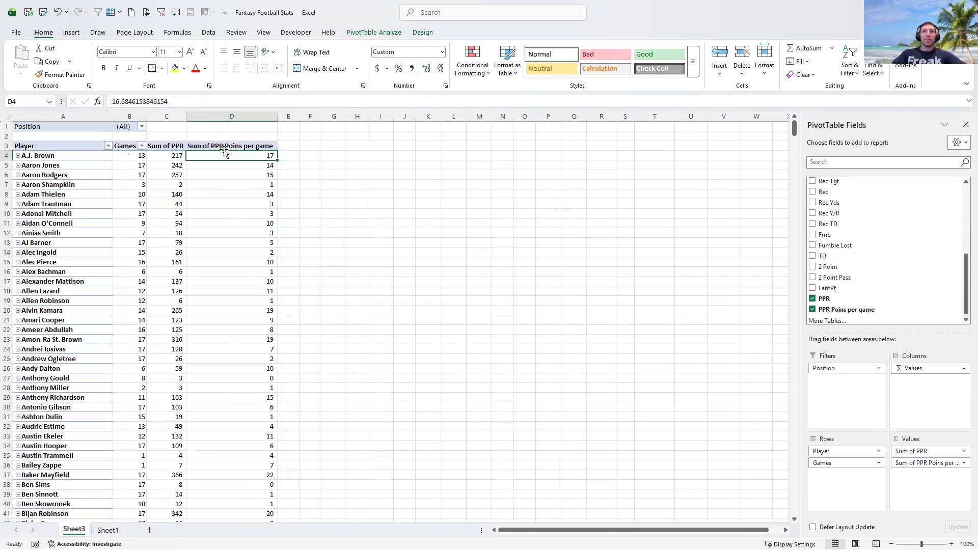
drag(912, 451, 858, 262)
click(204, 184)
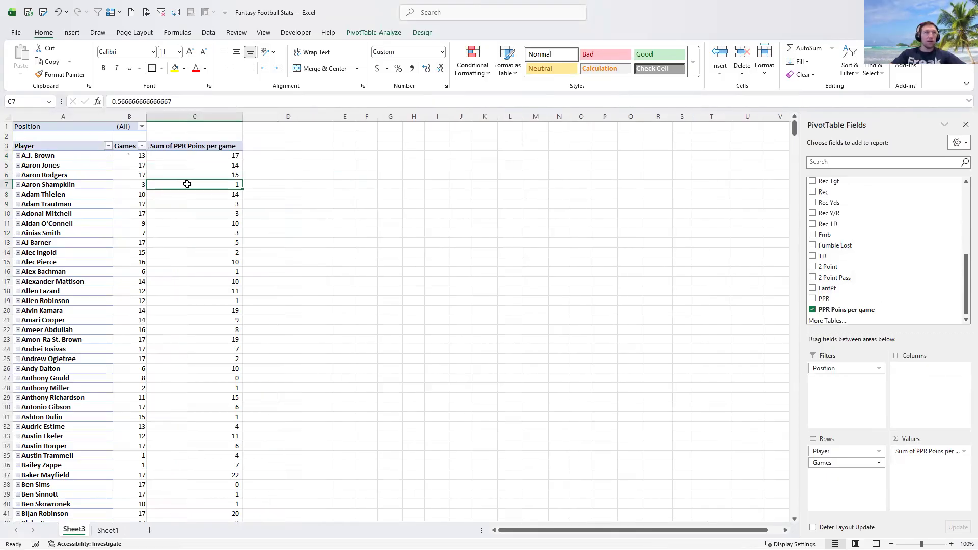
drag(867, 463, 836, 273)
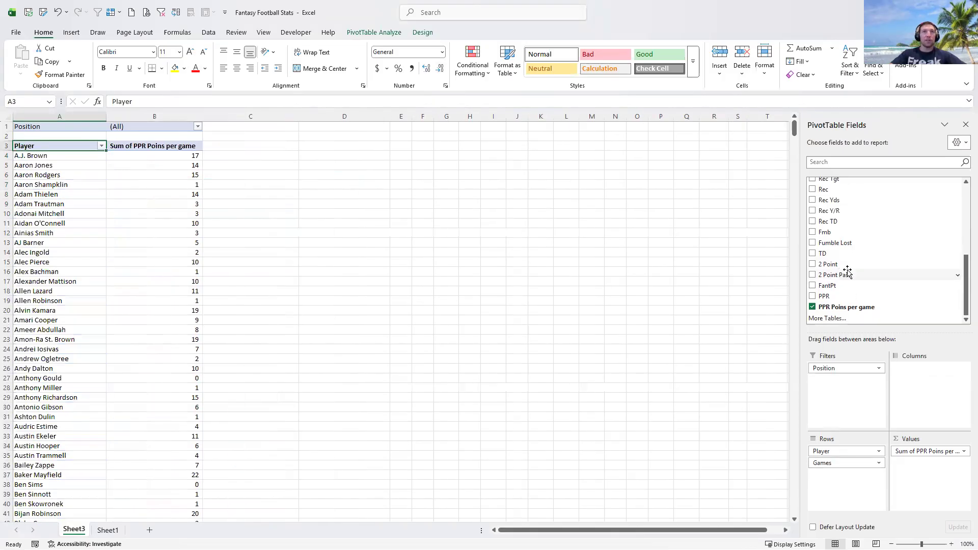
click(223, 211)
drag(35, 126, 177, 168)
click(159, 216)
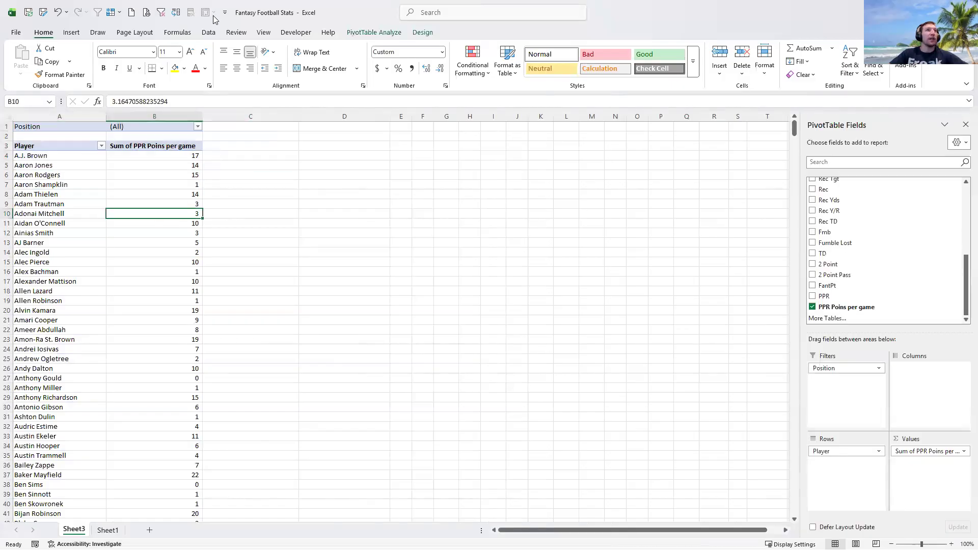
Step: Insert a clustered column PivotChart from the PivotTable, enlarge it to about 4.77 by 7.88 inches, and place it beside the table
click(372, 33)
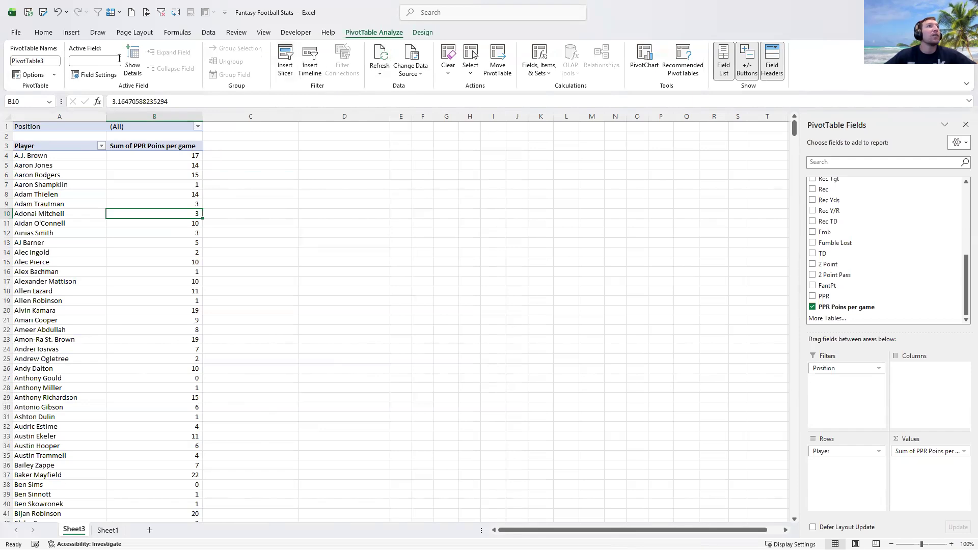
click(644, 60)
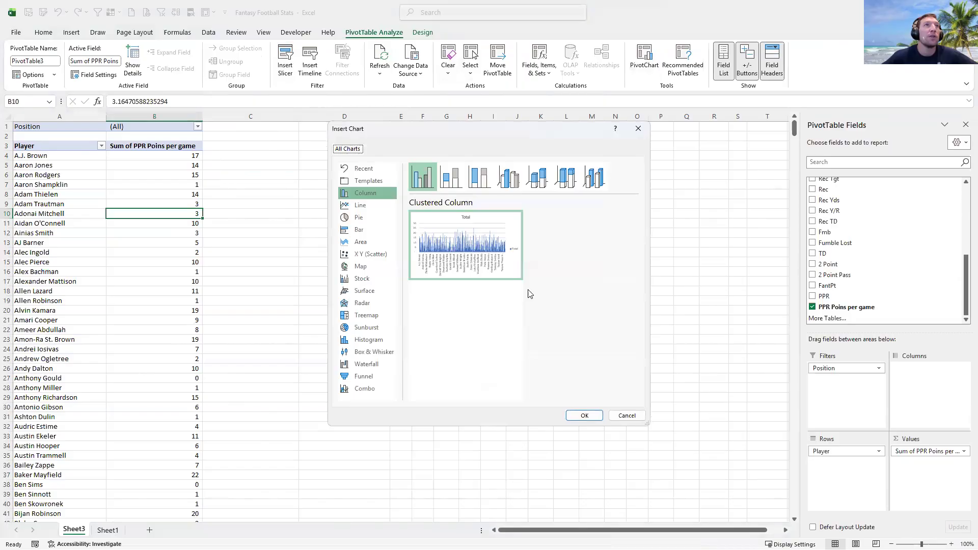
click(585, 415)
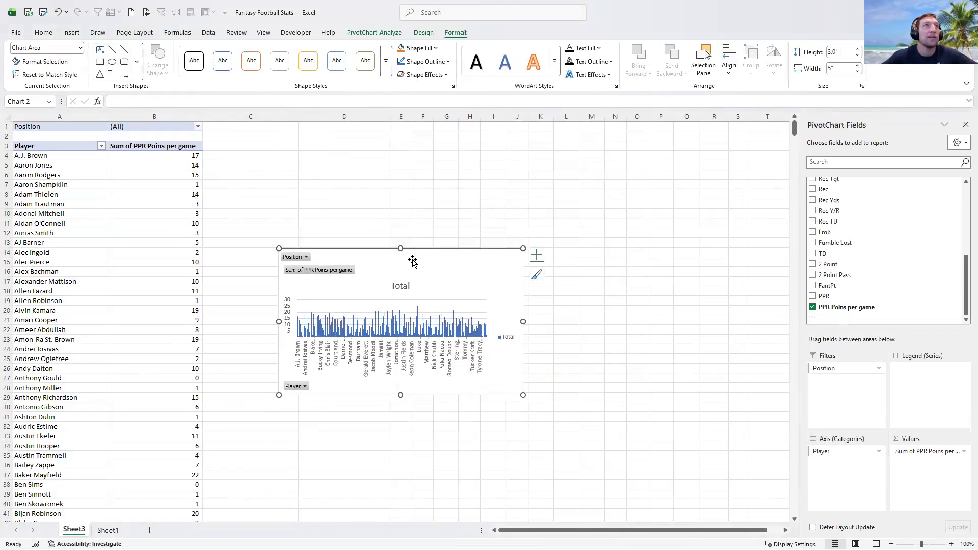
drag(477, 303, 517, 218)
drag(563, 308, 704, 393)
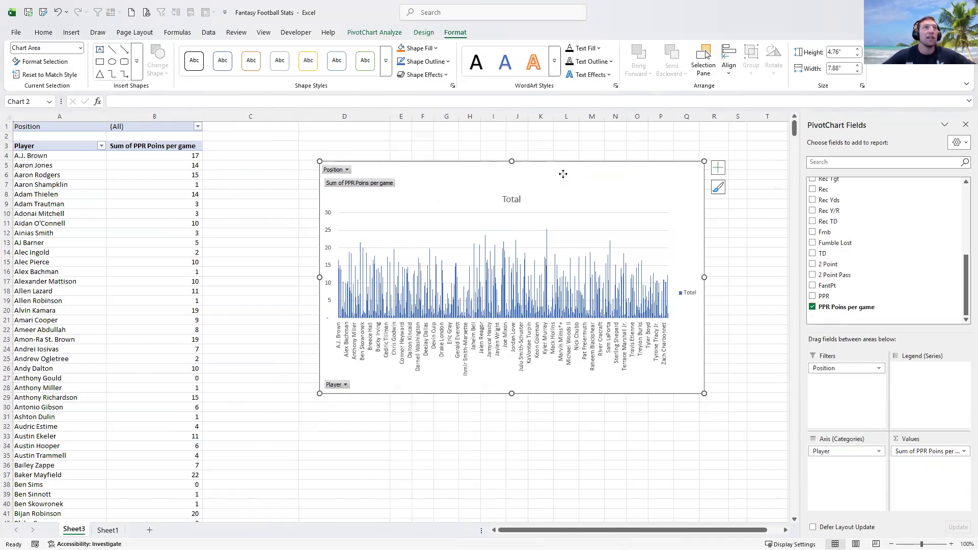
drag(562, 172, 554, 153)
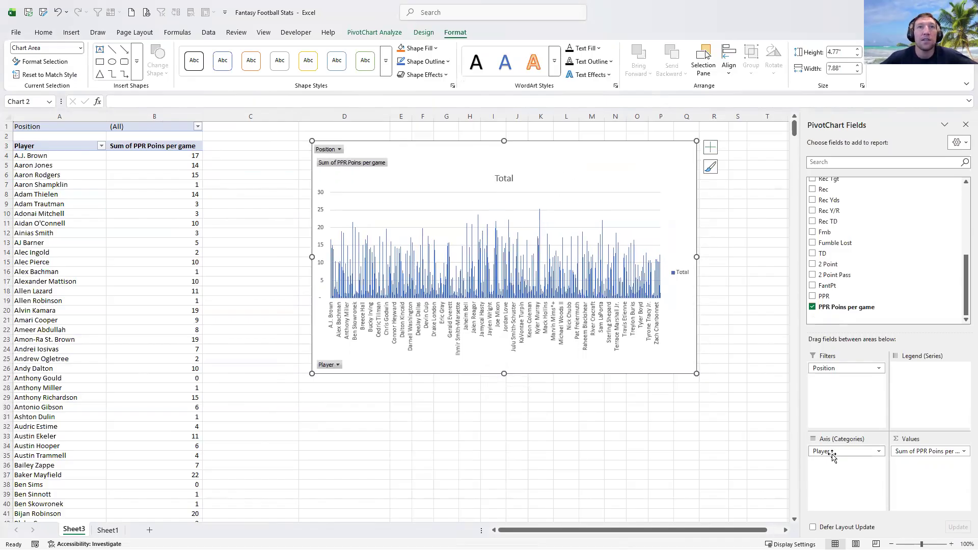
Step: Remove the Position filter and replace Player with Age as the PivotChart's axis category
drag(830, 368, 859, 298)
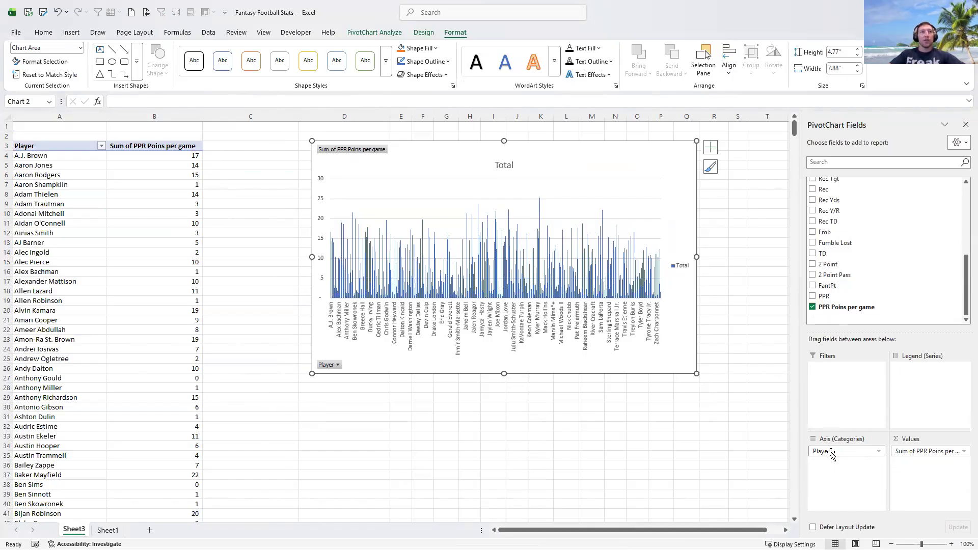
drag(831, 454, 859, 295)
drag(964, 316, 964, 216)
drag(827, 218, 850, 453)
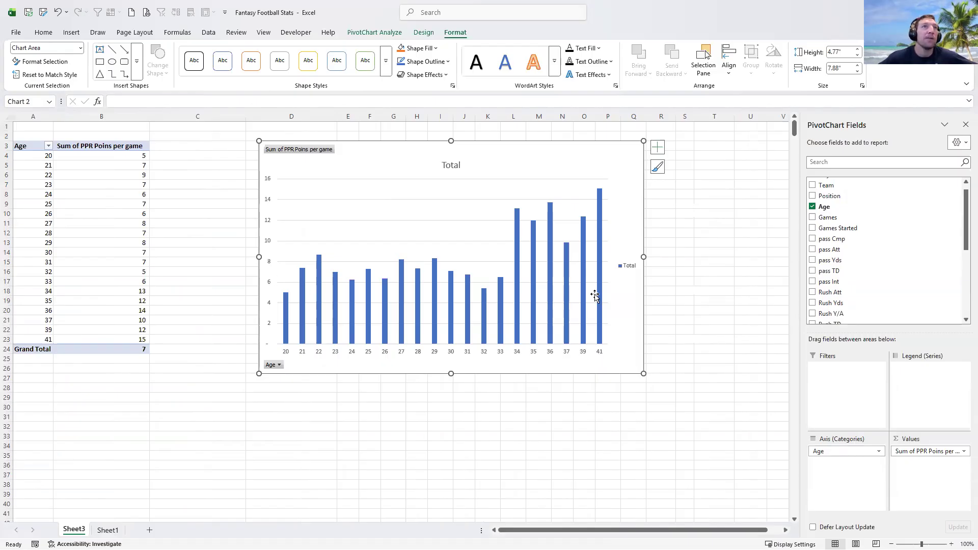
mouse_move(600, 295)
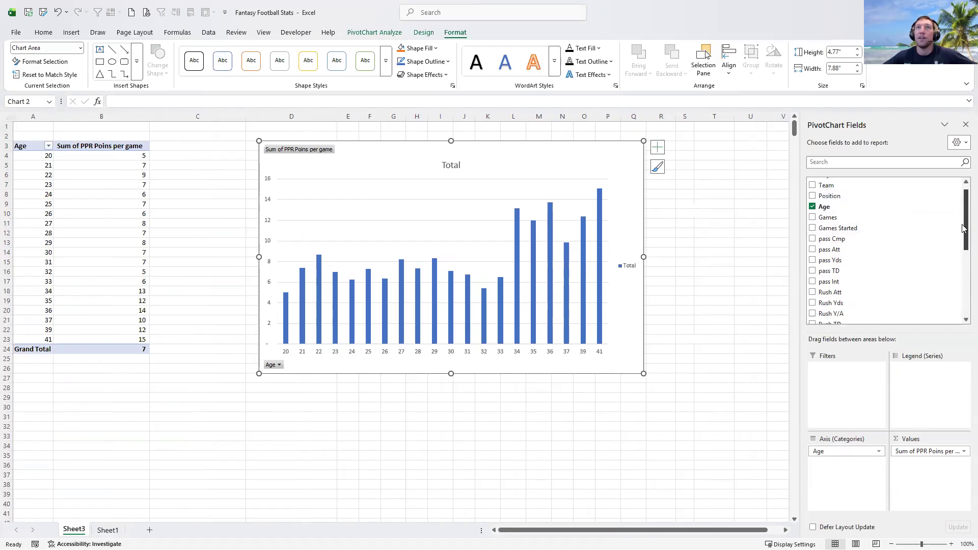
Step: Insert a Position slicer for the PivotTable and move it to the empty cells beyond the chart
scroll(939, 202, up, 1)
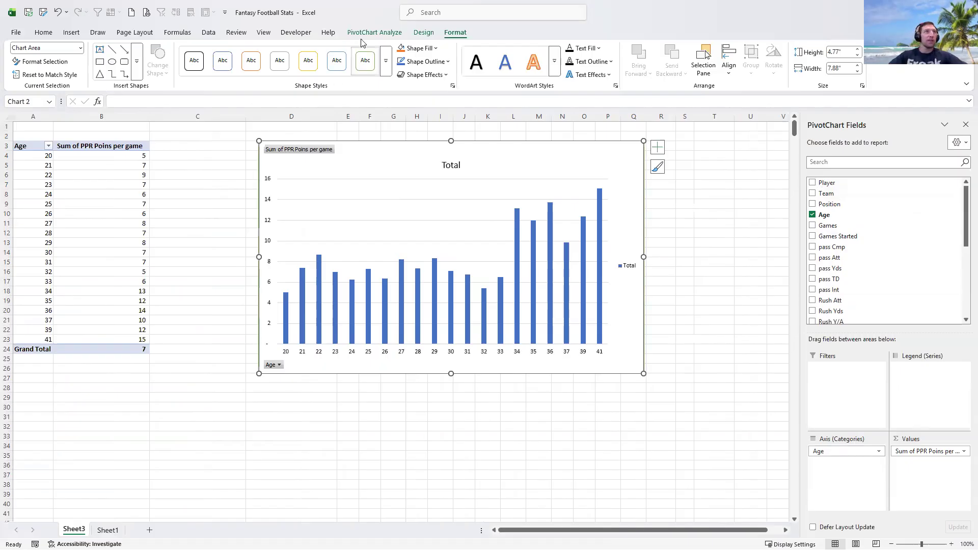
click(109, 184)
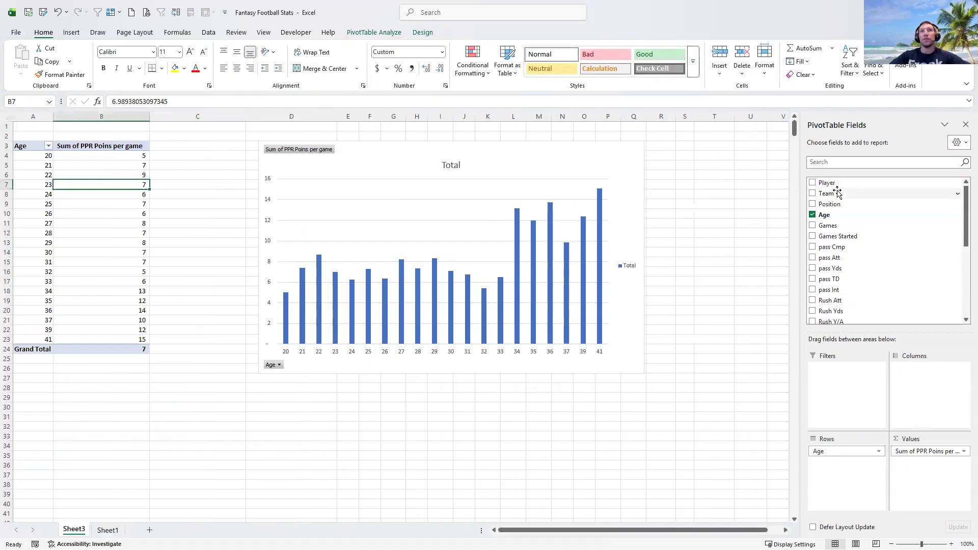
drag(830, 204, 852, 275)
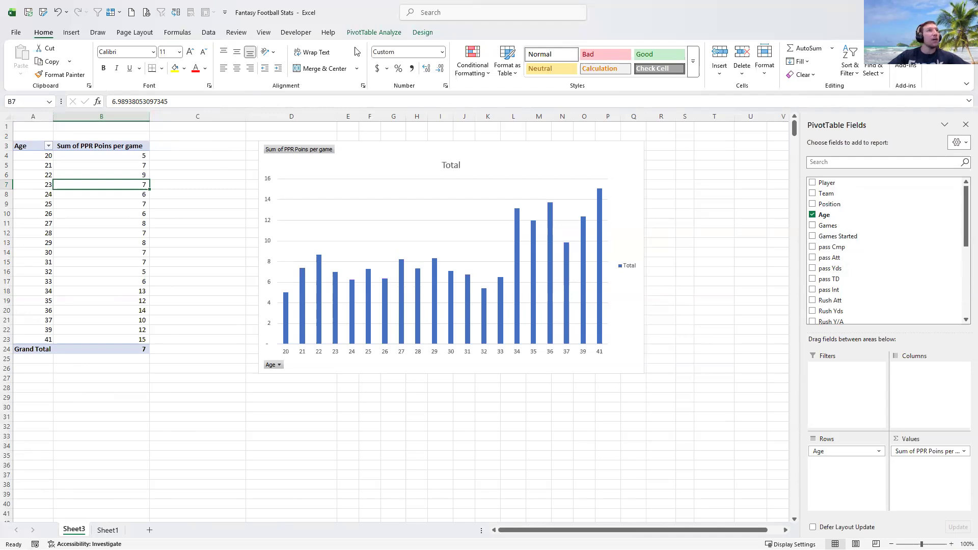
click(371, 34)
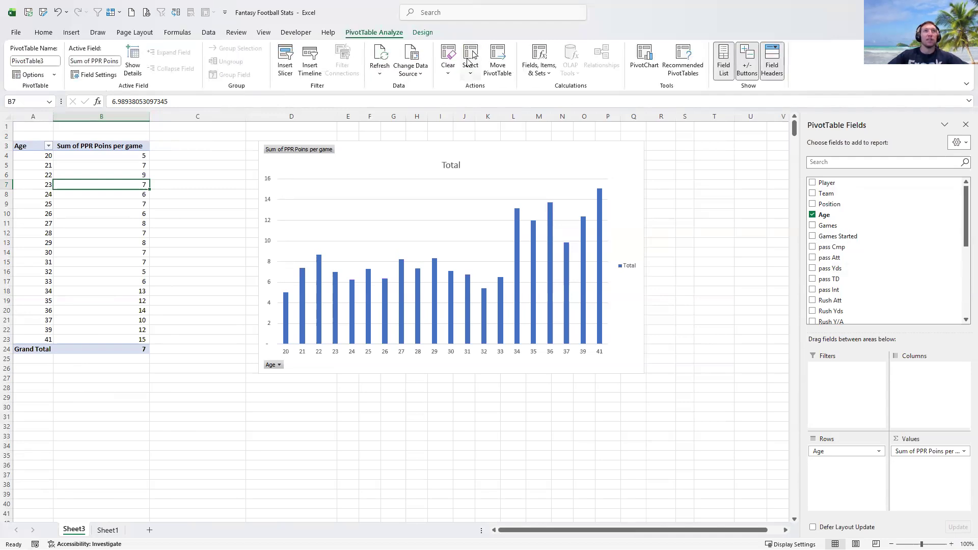
click(420, 35)
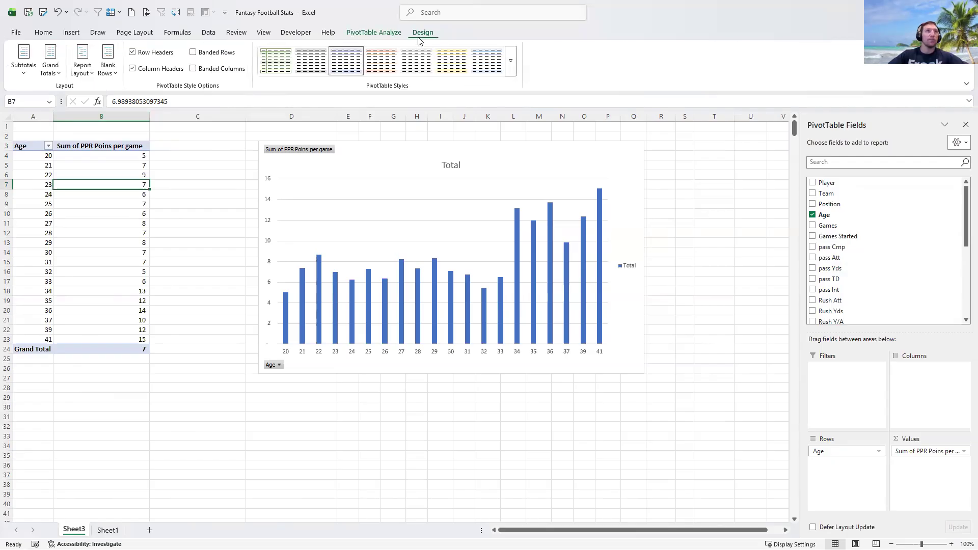
click(388, 36)
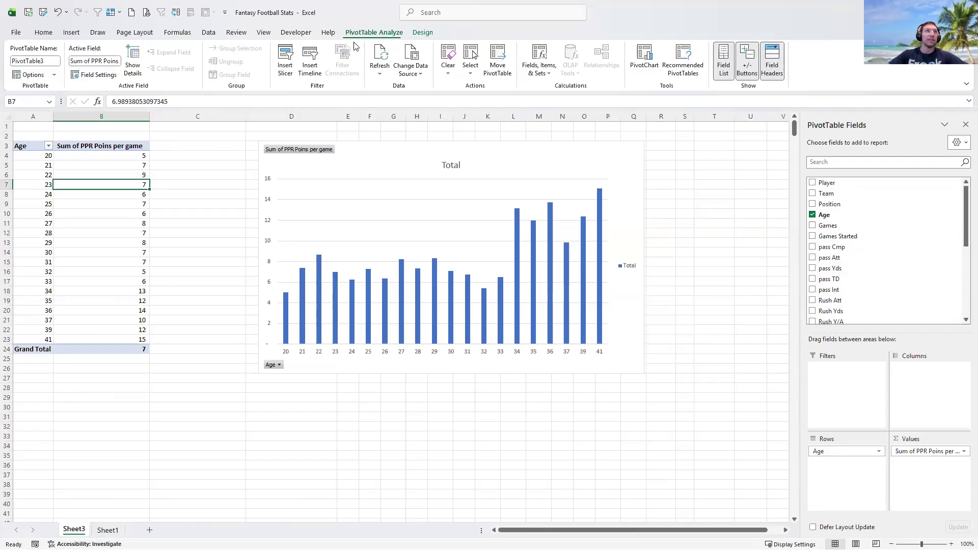
click(285, 57)
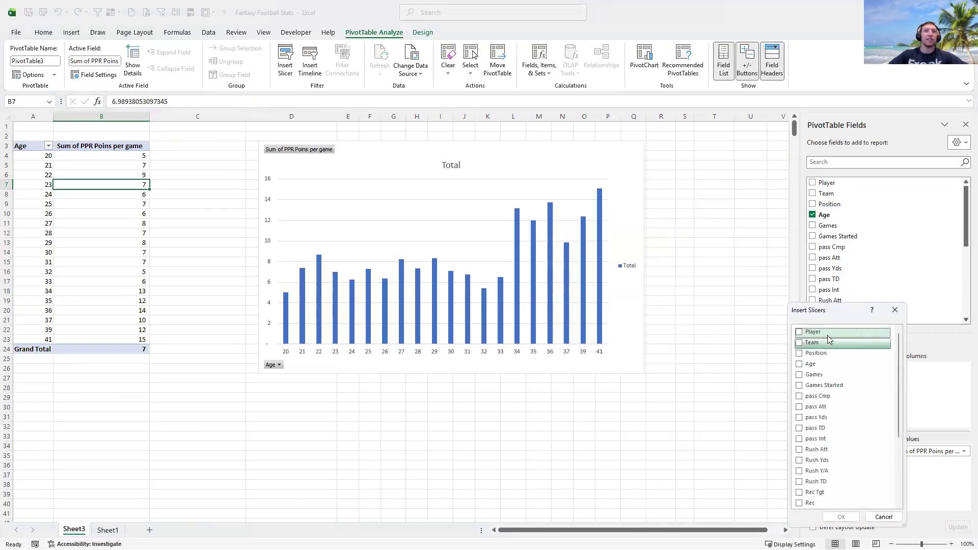
click(799, 354)
click(841, 517)
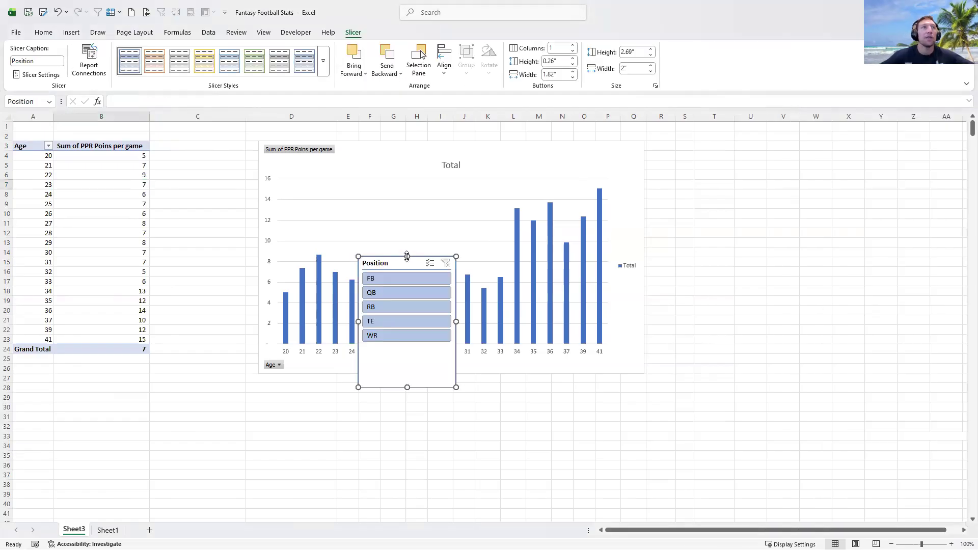
drag(377, 264, 689, 170)
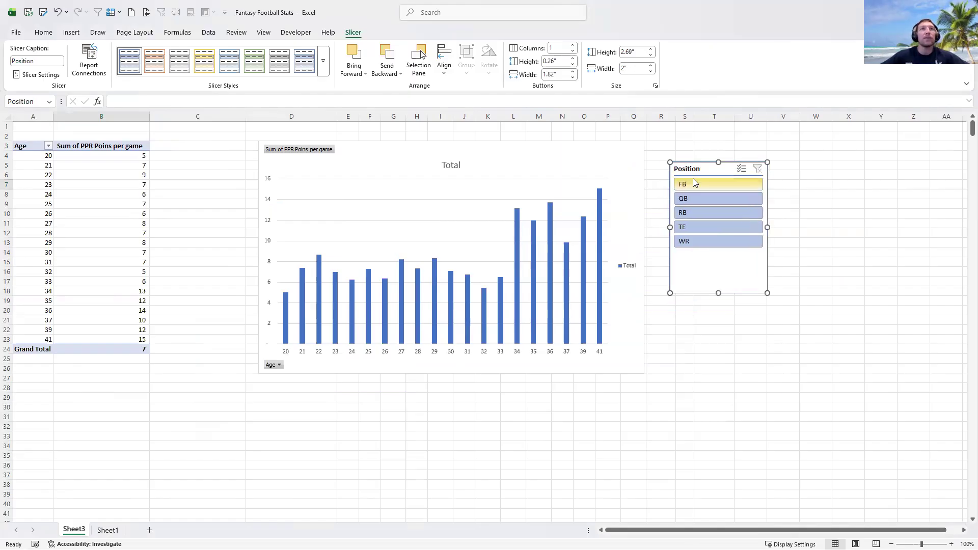
Step: Filter the PivotTable and chart by FB, QB, RB and WR in turn with the slicer, and clear the filter
click(695, 182)
click(698, 196)
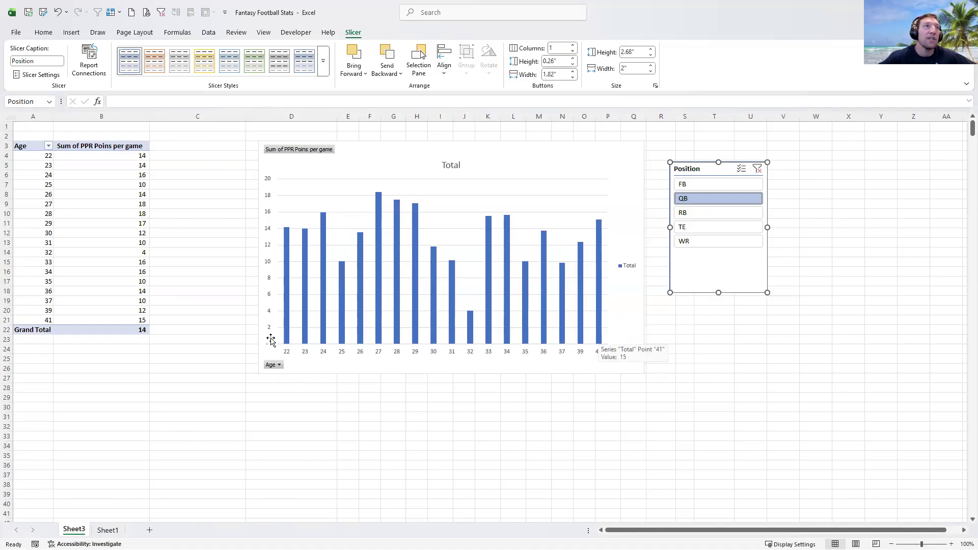
click(710, 220)
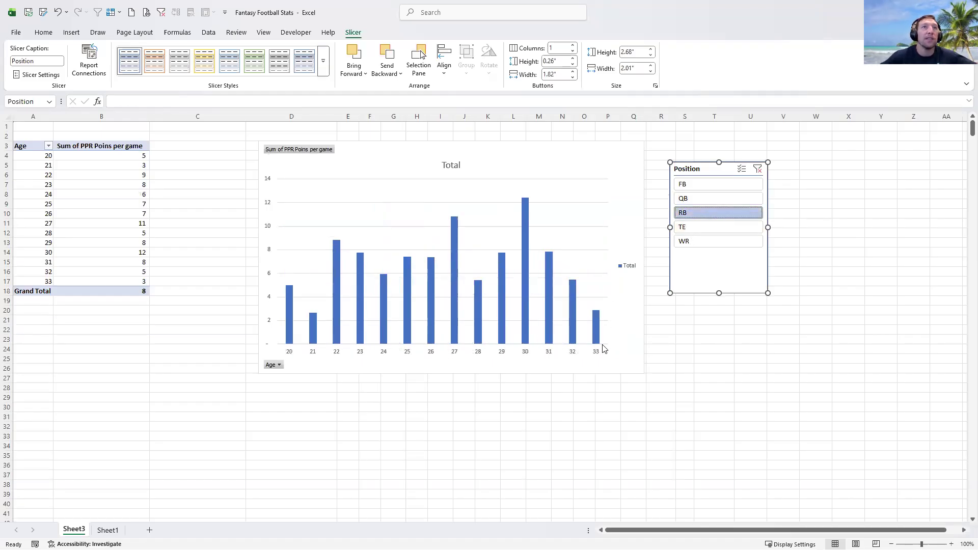
click(714, 244)
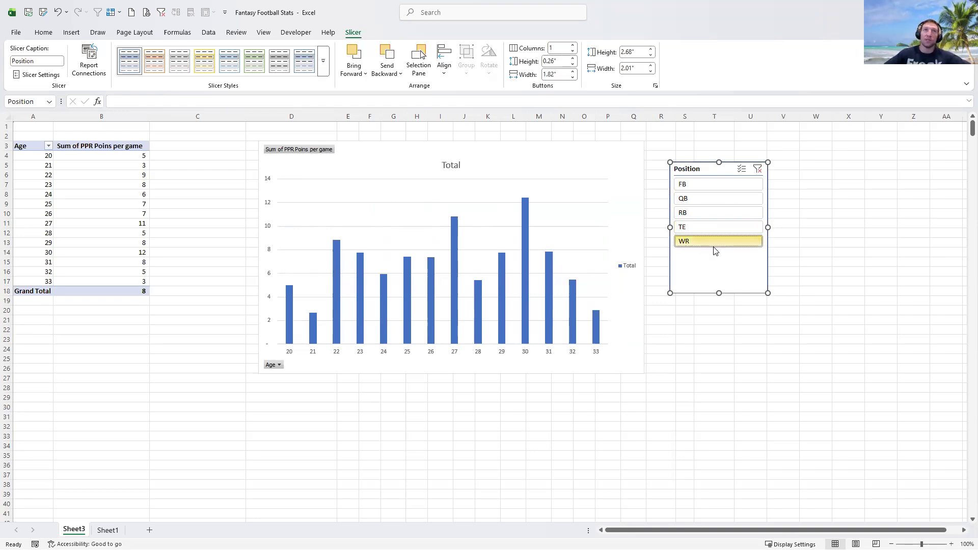
click(757, 168)
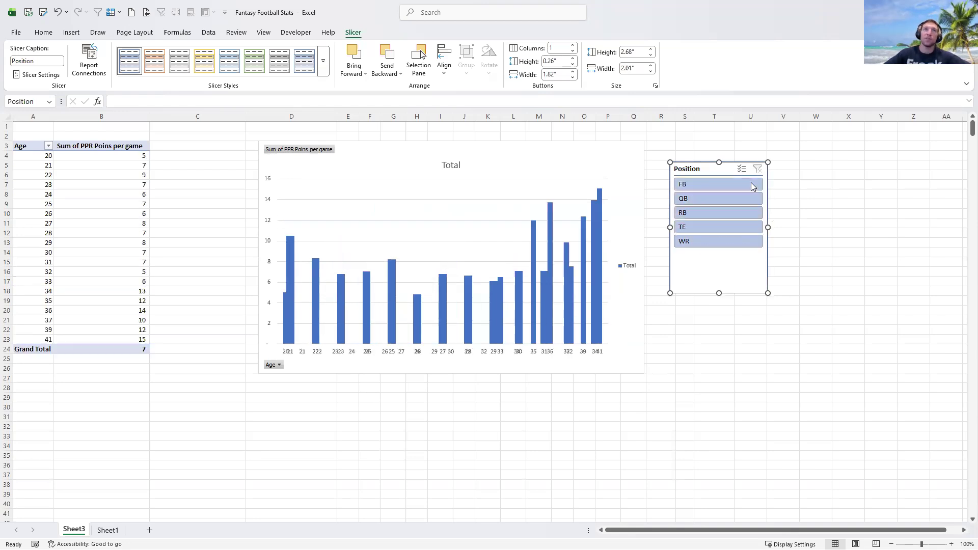
Step: Filter the slicer to WR, add QB to the selection, and finish with only QB selected
click(706, 242)
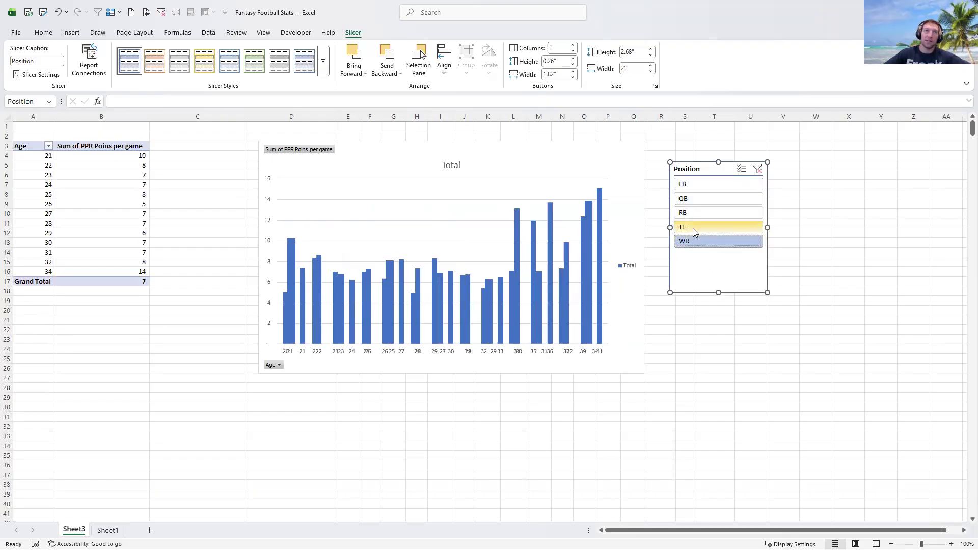
ctrl+click(708, 199)
click(701, 243)
click(702, 200)
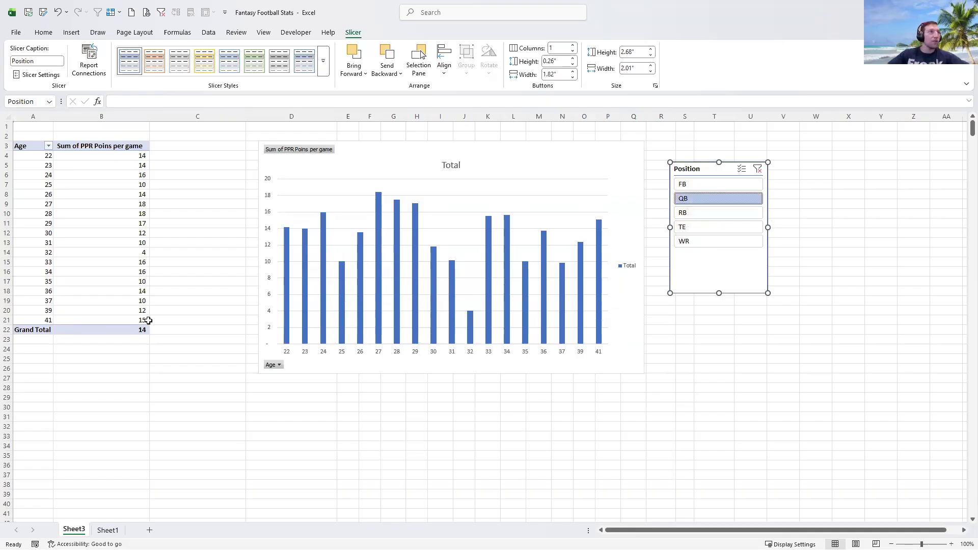
Step: Drill into the points-per-game value for age 41 to examine its source records on a separate sheet
click(44, 321)
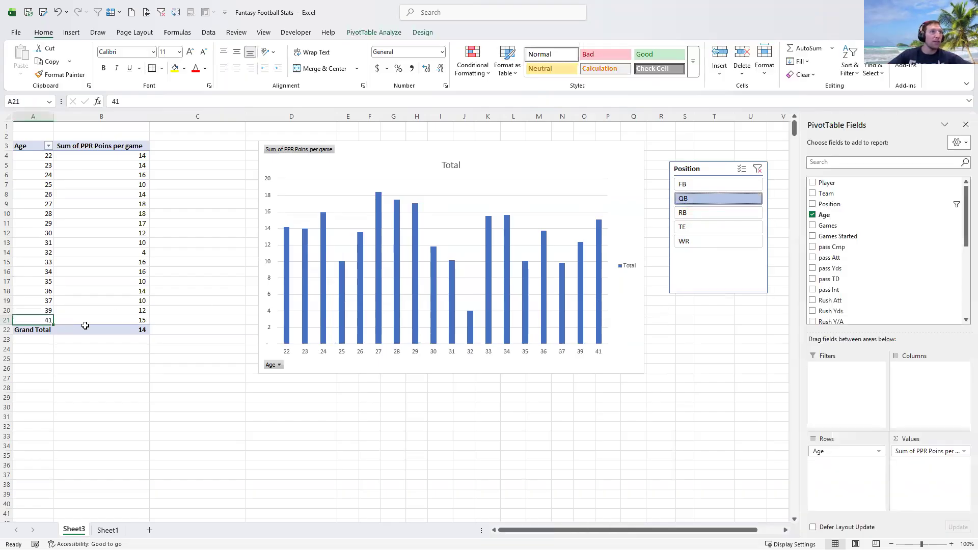
click(87, 321)
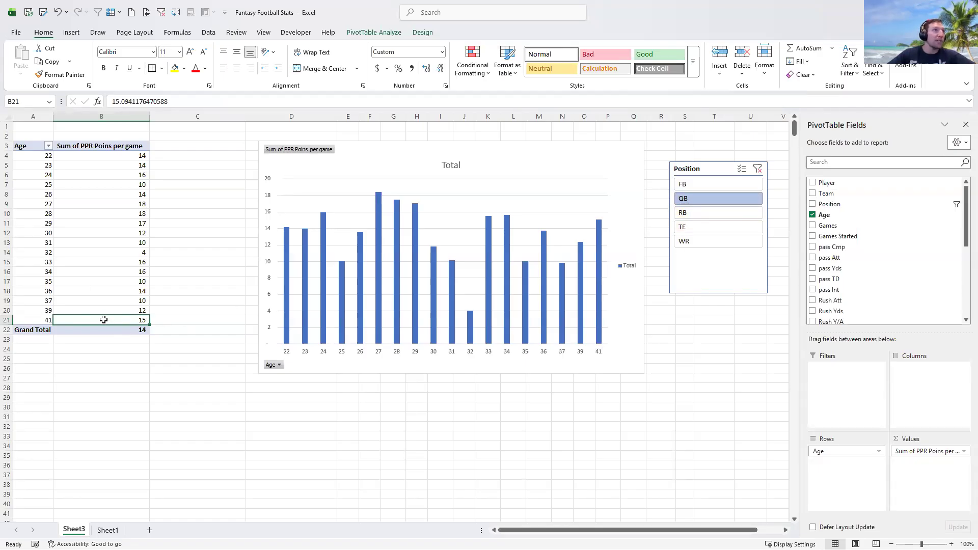
click(34, 319)
click(93, 319)
double_click(93, 320)
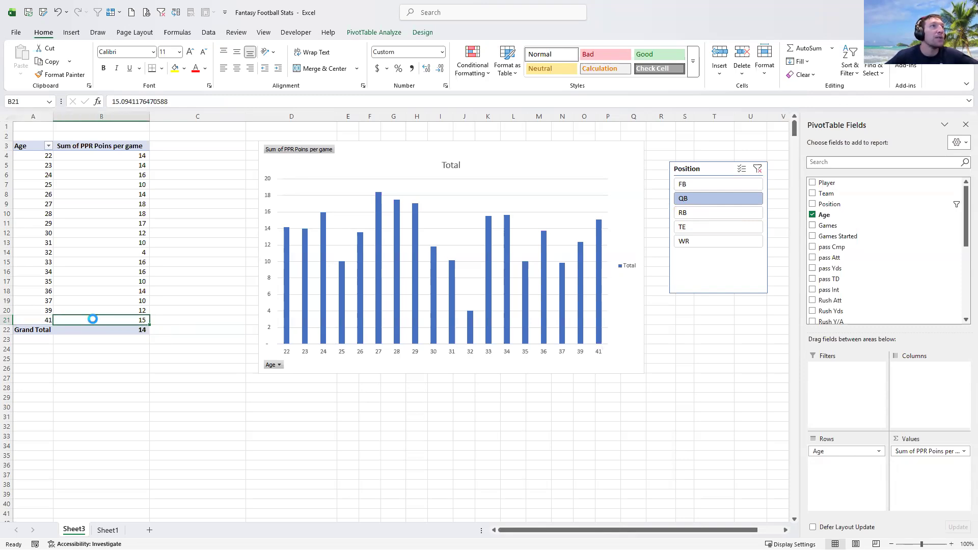
click(152, 213)
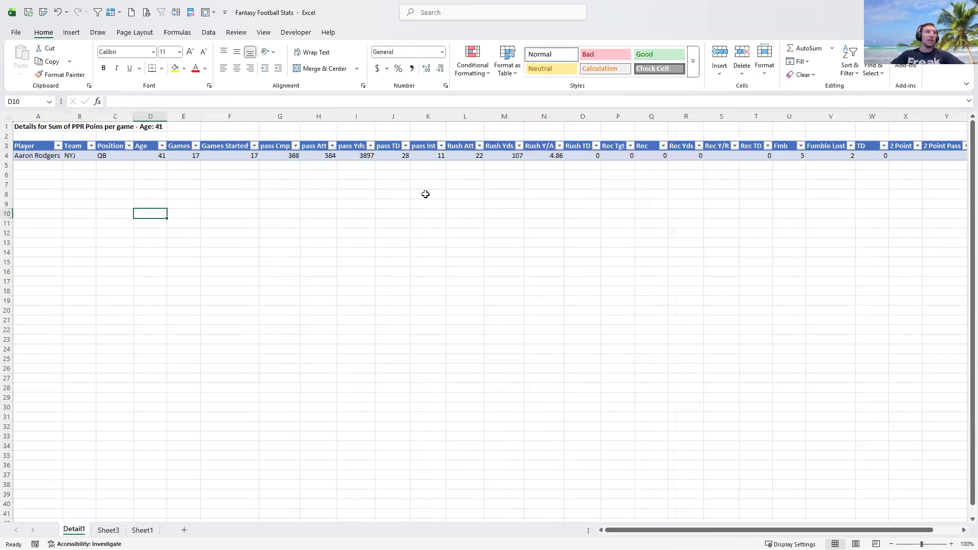
click(41, 181)
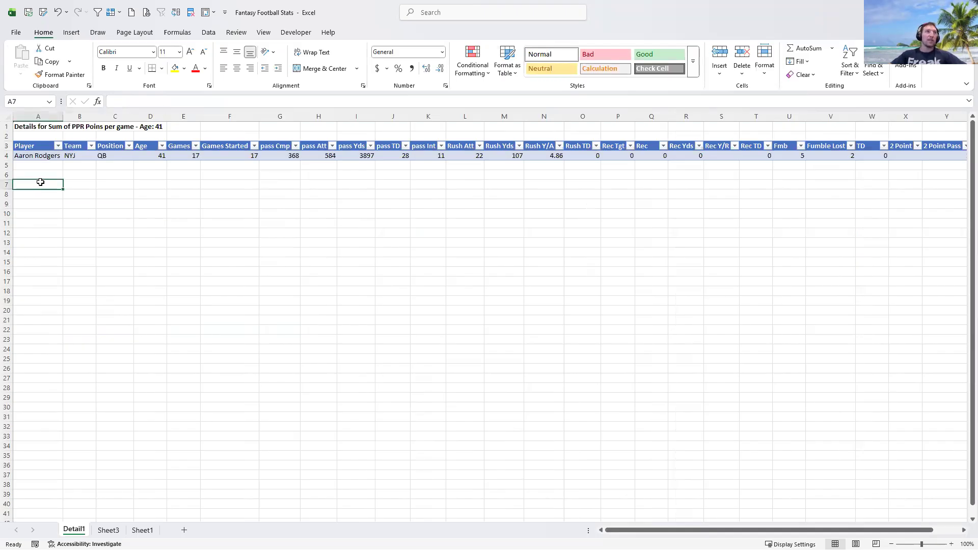
drag(15, 156, 789, 155)
click(68, 192)
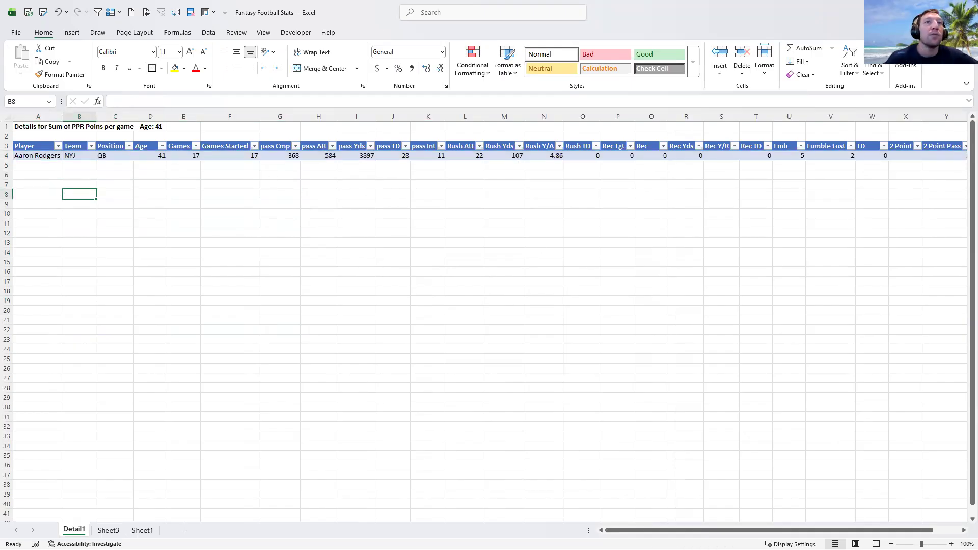
Step: Permanently delete the Detail1 sheet
right_click(72, 532)
click(99, 406)
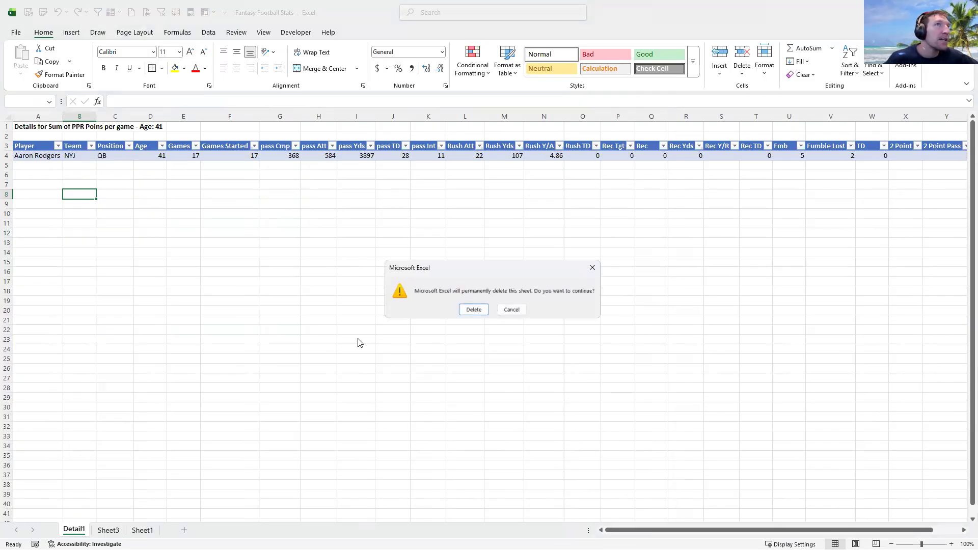
click(474, 310)
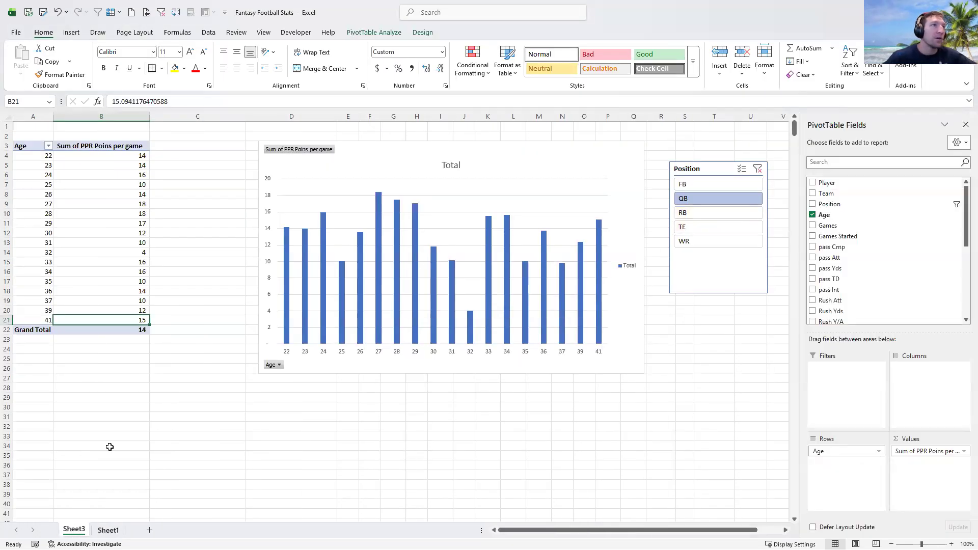
click(92, 377)
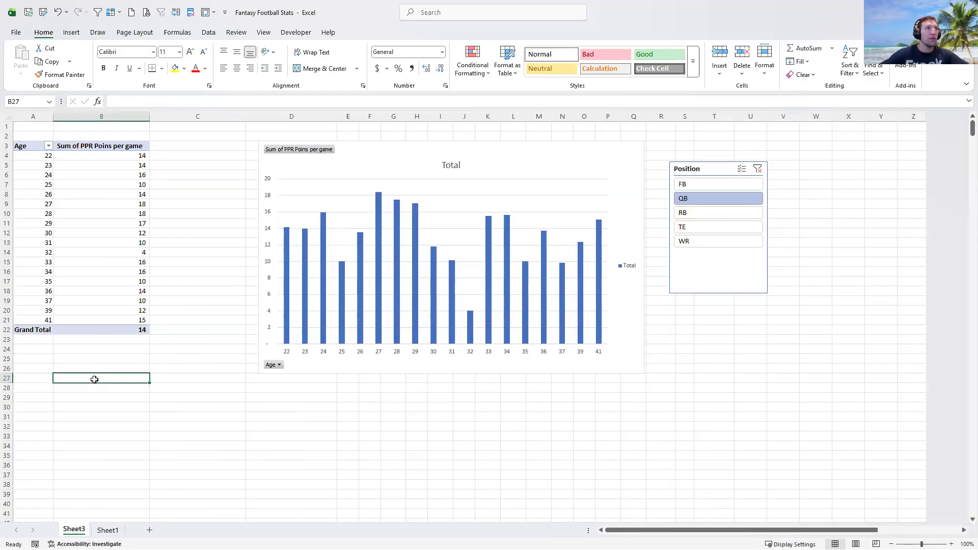
click(85, 141)
click(600, 466)
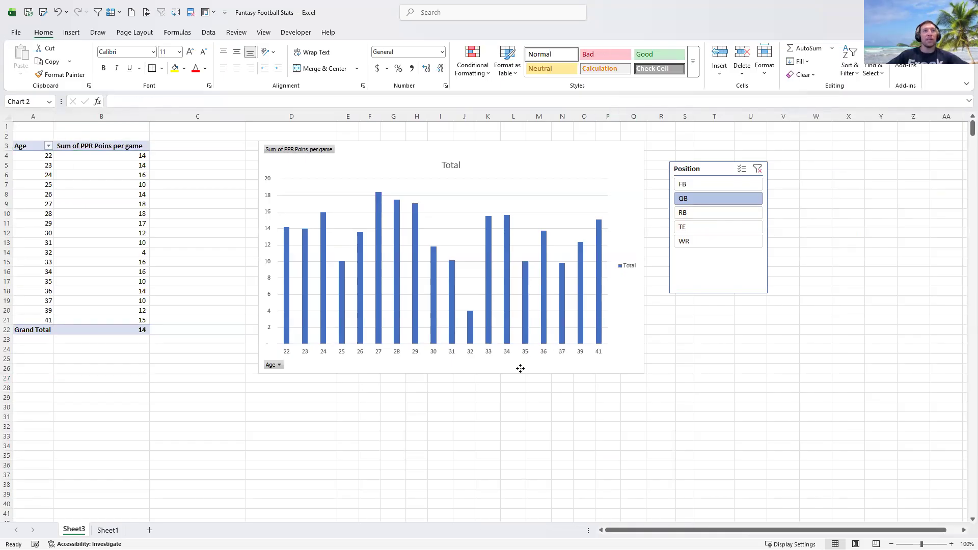
click(449, 320)
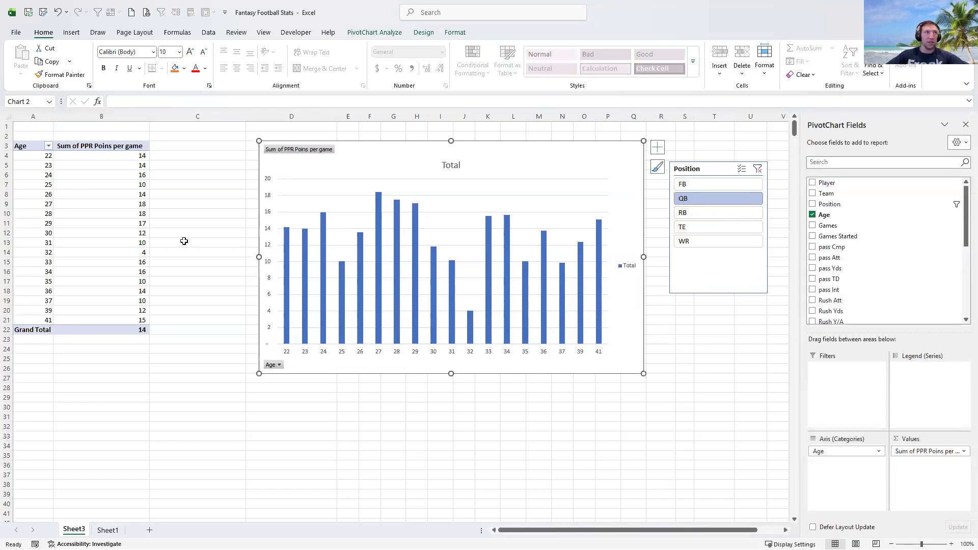
Step: Copy the whole points-per-game PivotTable and paste the duplicate at cell A33
click(109, 241)
drag(122, 330, 13, 142)
key(ctrl+c)
scroll(87, 323, down, 2)
click(37, 378)
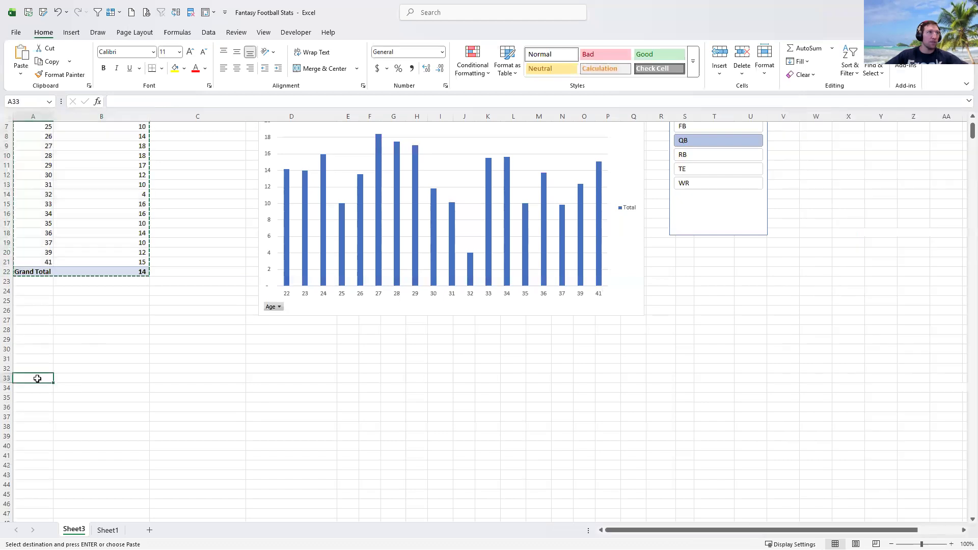
key(ctrl+v)
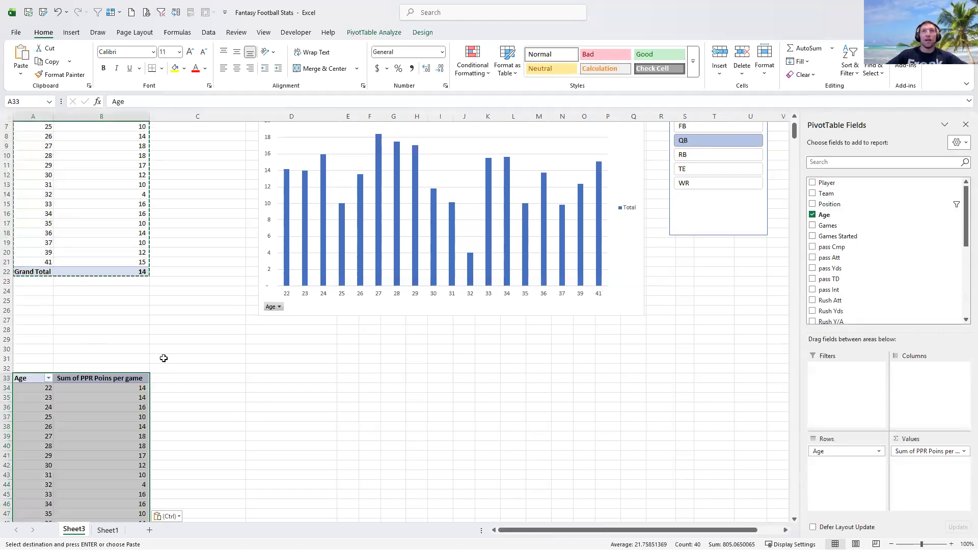
Step: In the duplicate PivotTable, replace the PPR points-per-game value field with a count of Player
scroll(155, 356, down, 2)
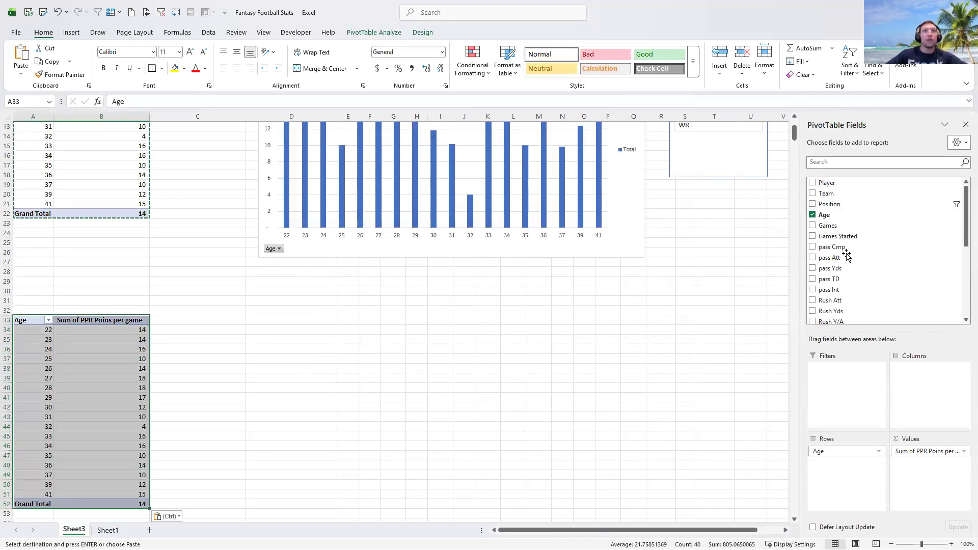
drag(920, 457, 876, 219)
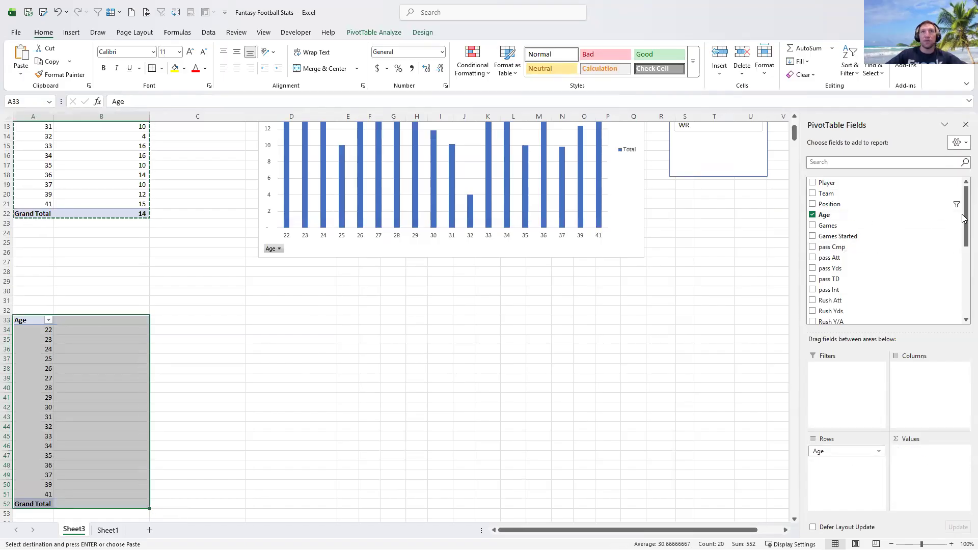
drag(872, 184, 953, 487)
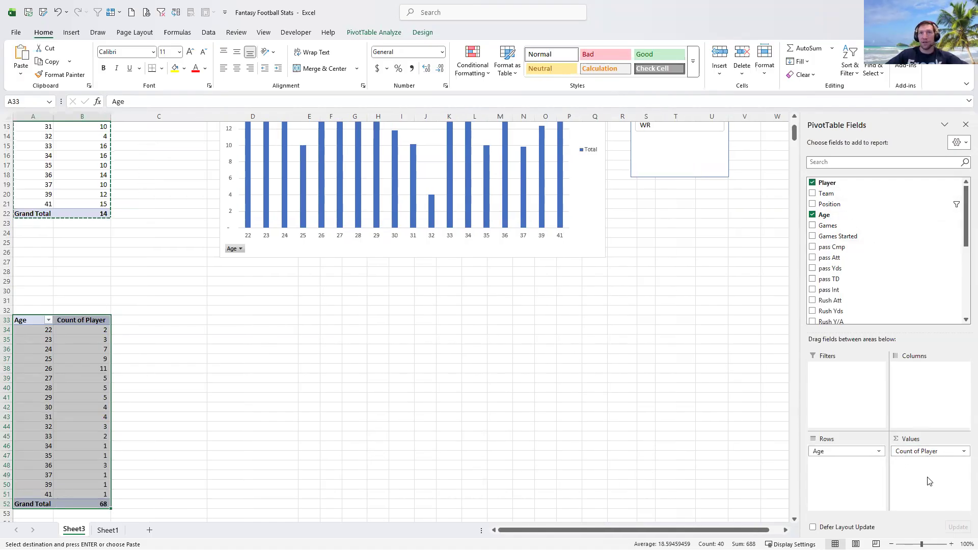
click(963, 451)
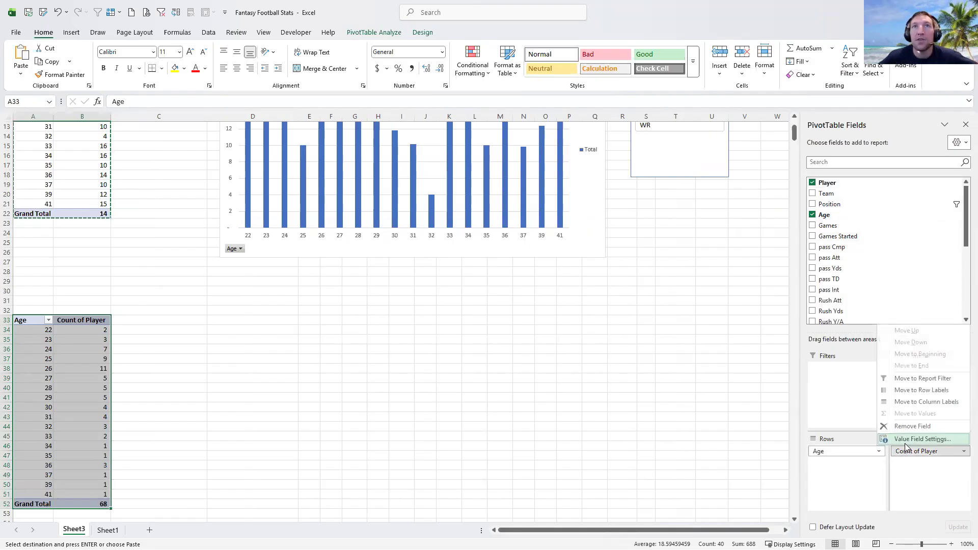
click(151, 311)
click(132, 215)
key(Escape)
Step: Summarize the PPR points-per-game values in the original PivotTable by Average
click(70, 340)
click(45, 172)
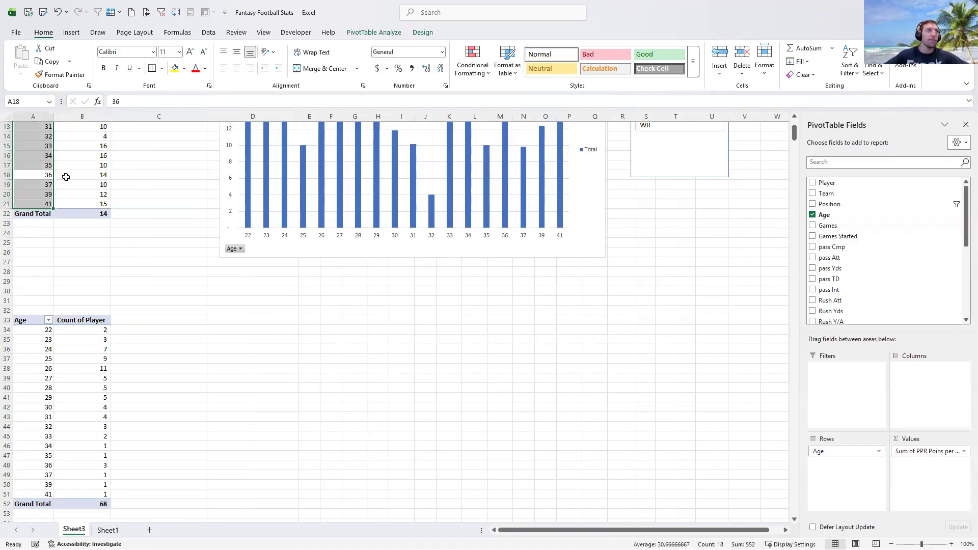
click(65, 177)
scroll(70, 243, up, 4)
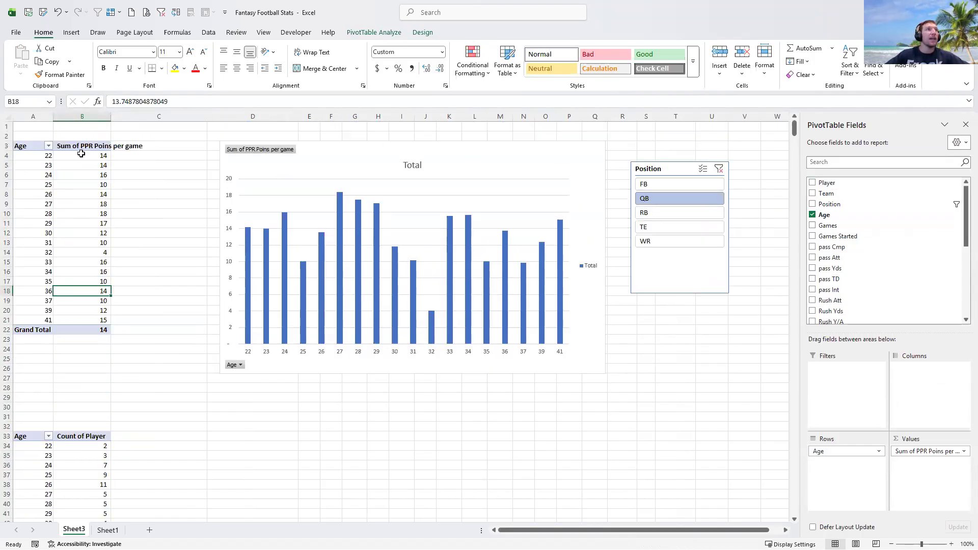
click(964, 452)
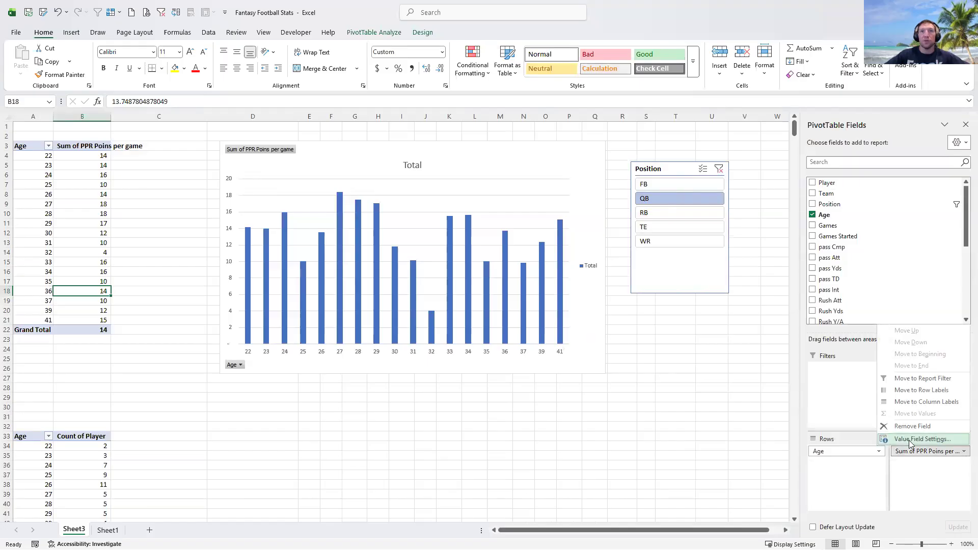
click(910, 439)
click(598, 341)
click(700, 390)
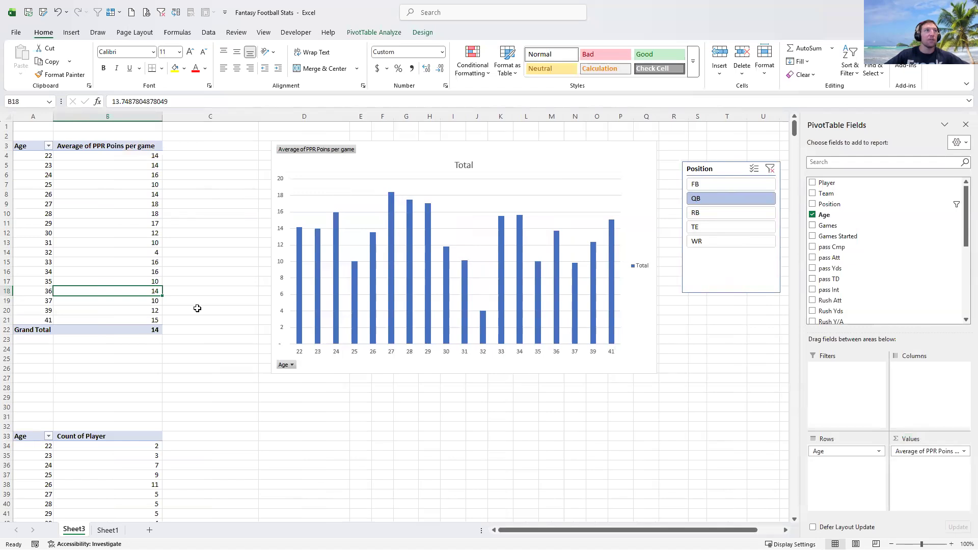
Step: Insert a clustered column PivotChart for the Count of Player table, sized about 4.61 by 7.76 inches and placed below the first chart
click(630, 351)
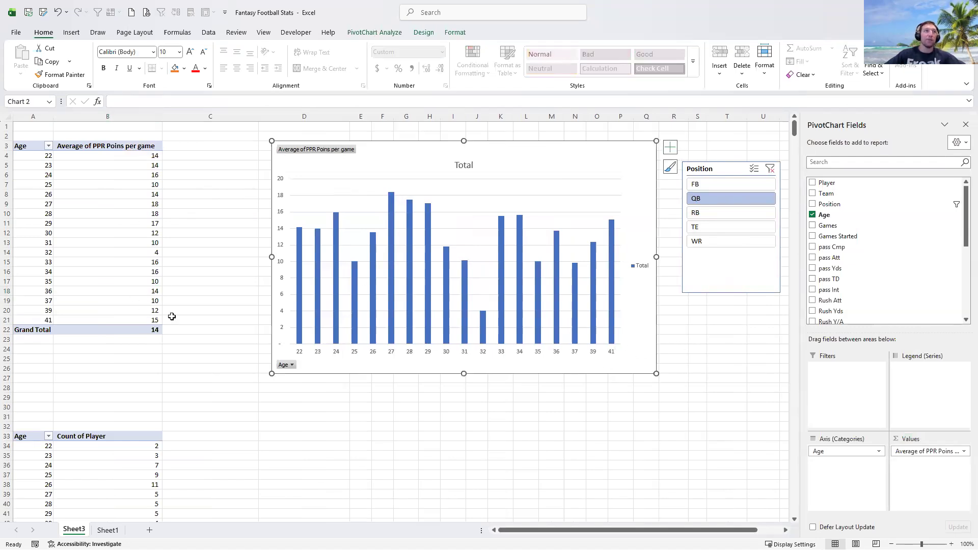
scroll(130, 381, down, 3)
drag(123, 352, 33, 514)
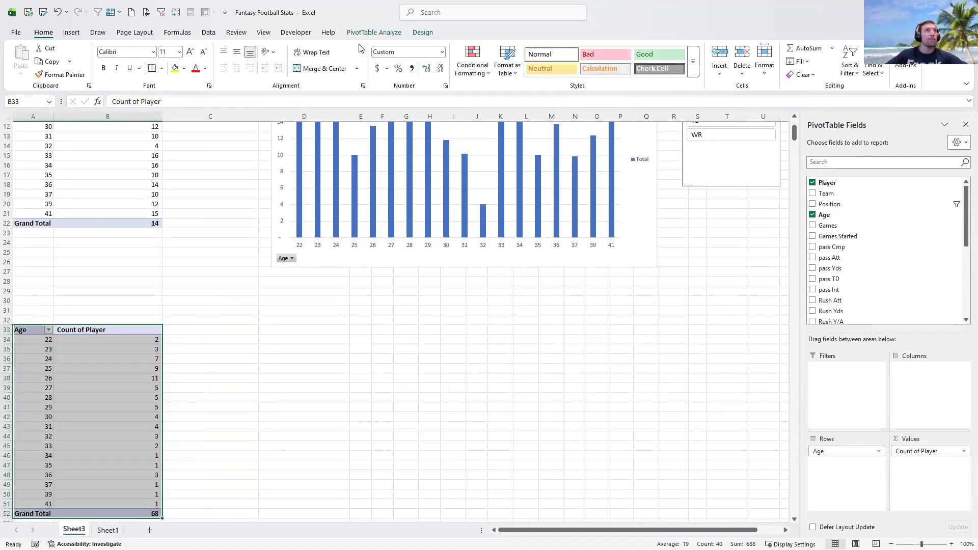
click(365, 34)
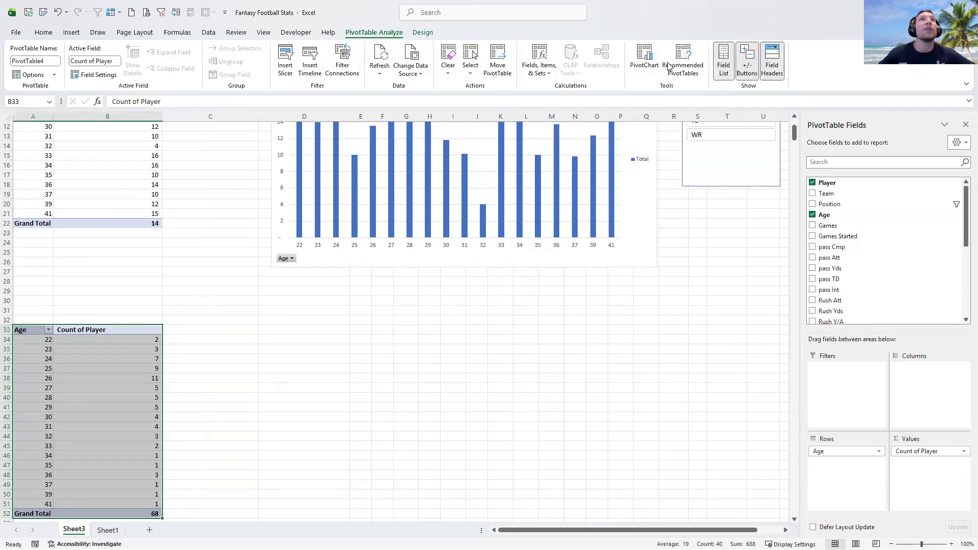
click(645, 59)
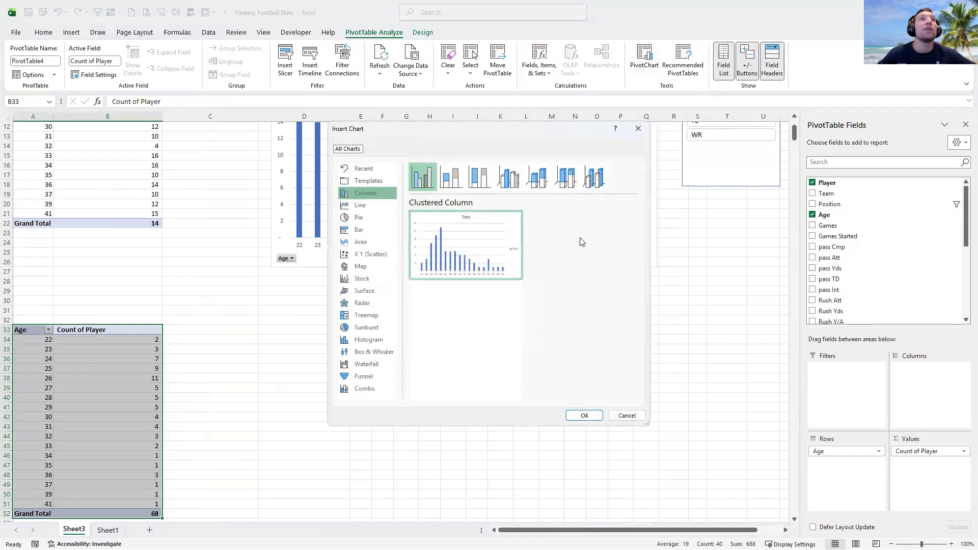
click(584, 416)
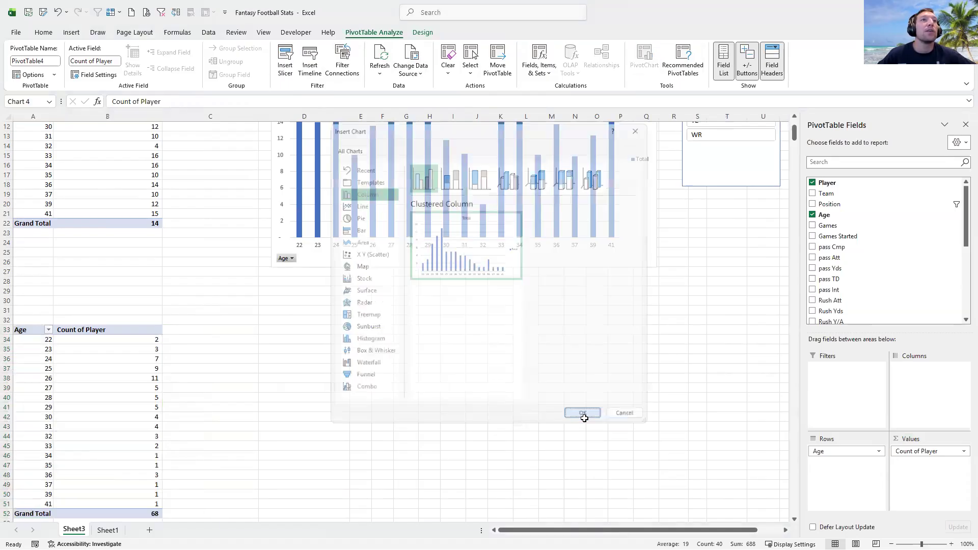
drag(522, 393, 661, 484)
drag(533, 272, 529, 298)
Step: Filter the Position slicer to RB and compare average points with player counts by age across both charts
scroll(555, 317, up, 4)
click(713, 210)
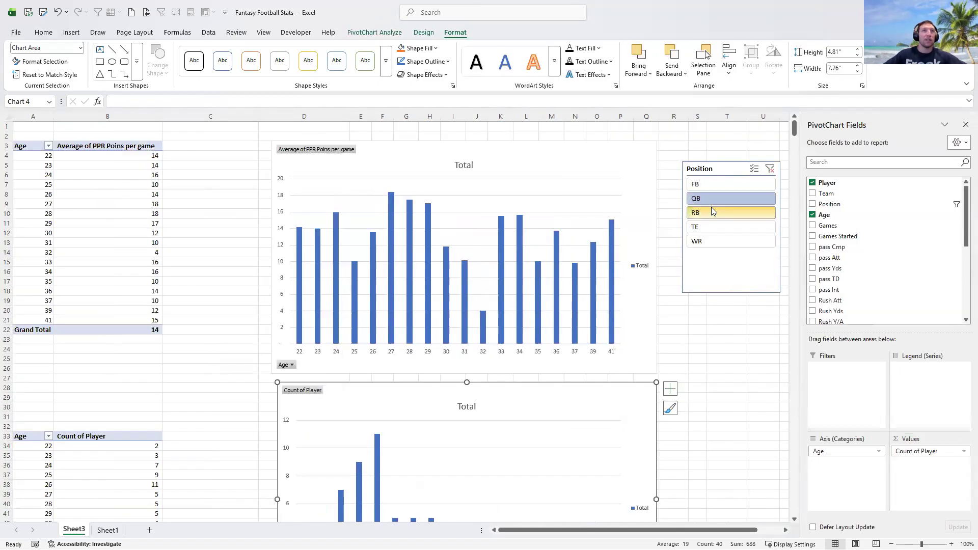
scroll(623, 320, down, 3)
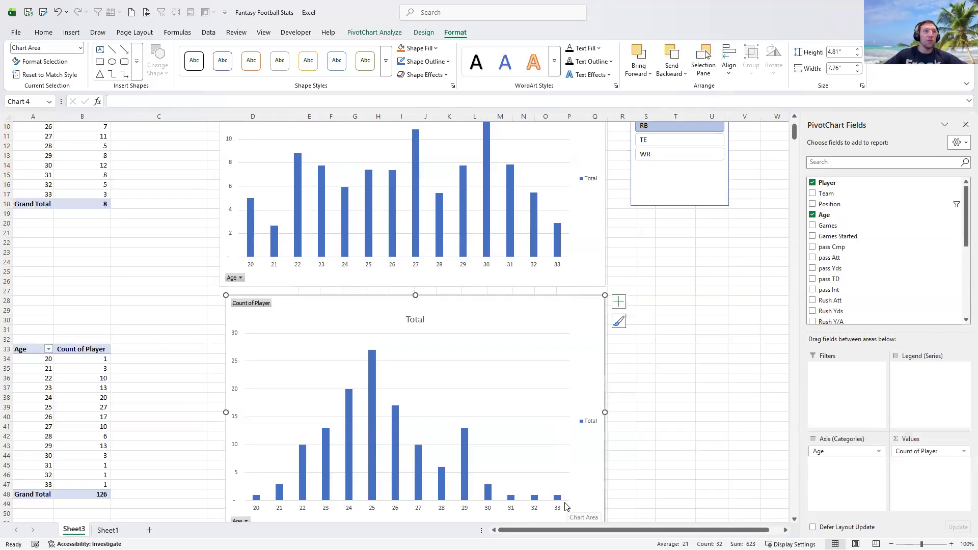
scroll(580, 455, down, 2)
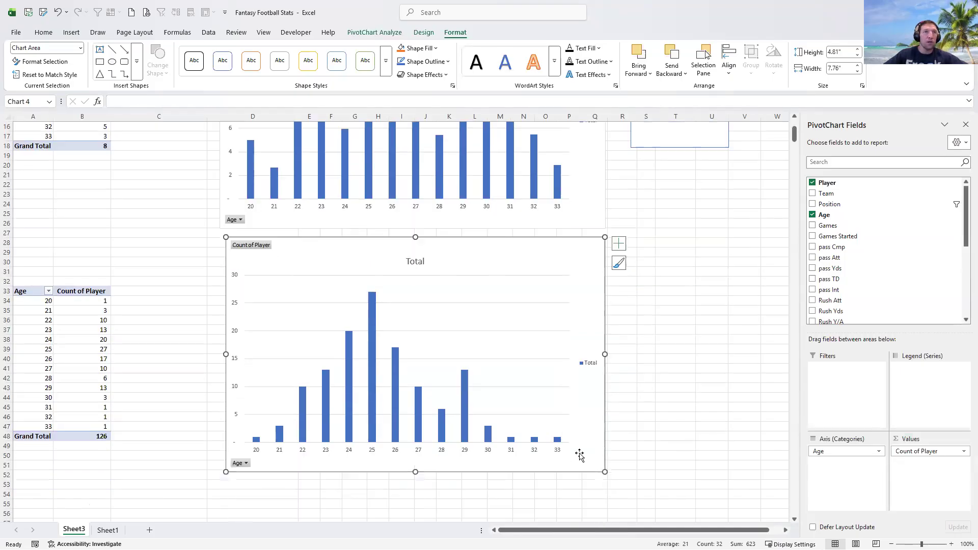
mouse_move(557, 441)
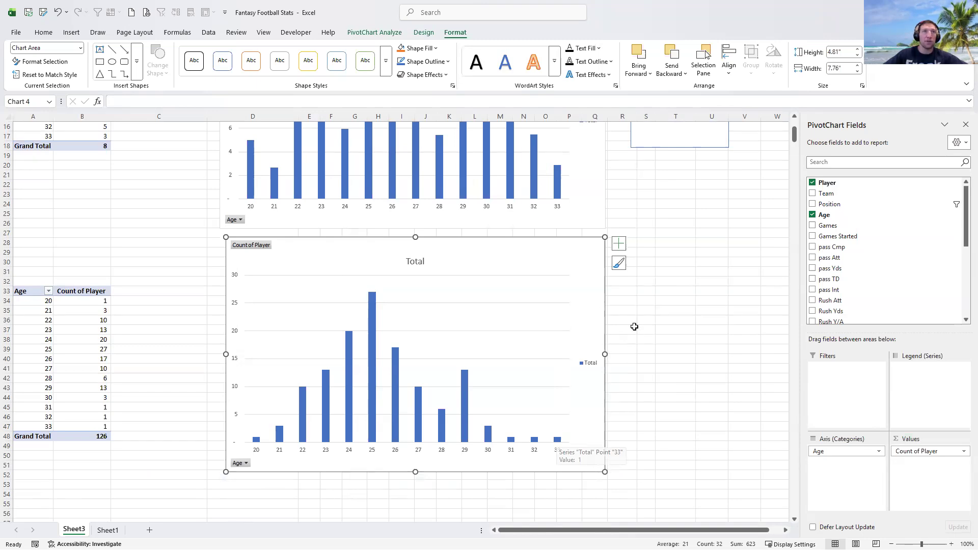
scroll(635, 327, up, 2)
scroll(554, 238, up, 3)
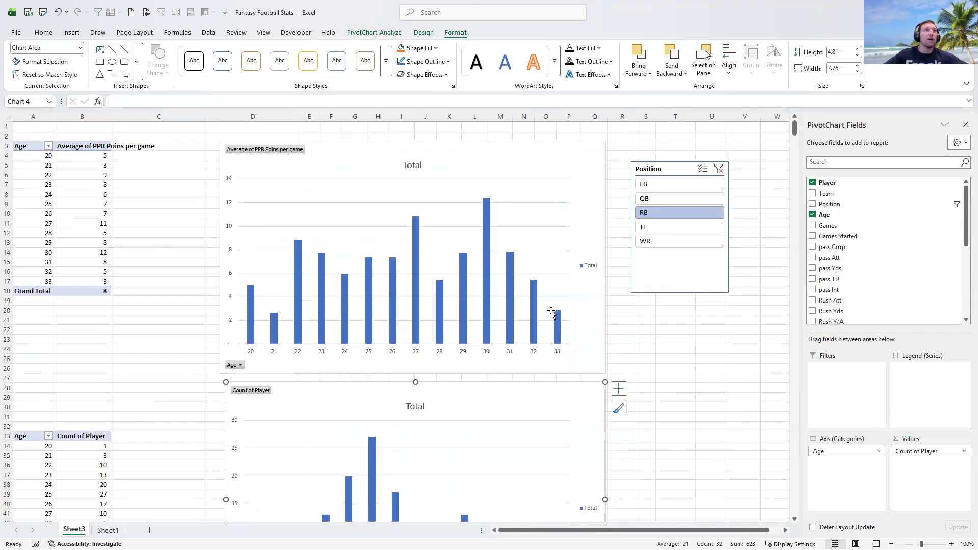
scroll(551, 312, down, 3)
mouse_move(373, 422)
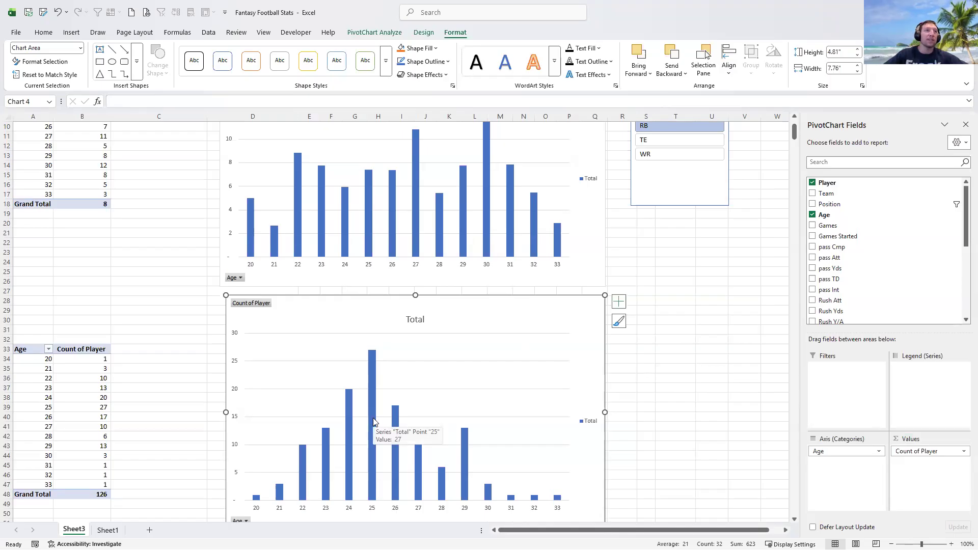
scroll(374, 422, up, 3)
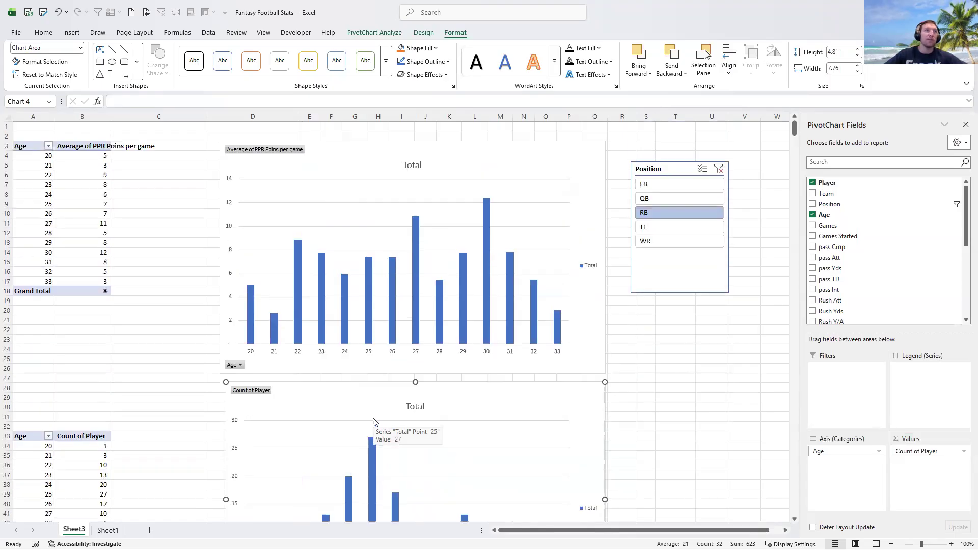
Step: Drill into the average points-per-game value for age 33 to examine its source records on a separate sheet
click(148, 360)
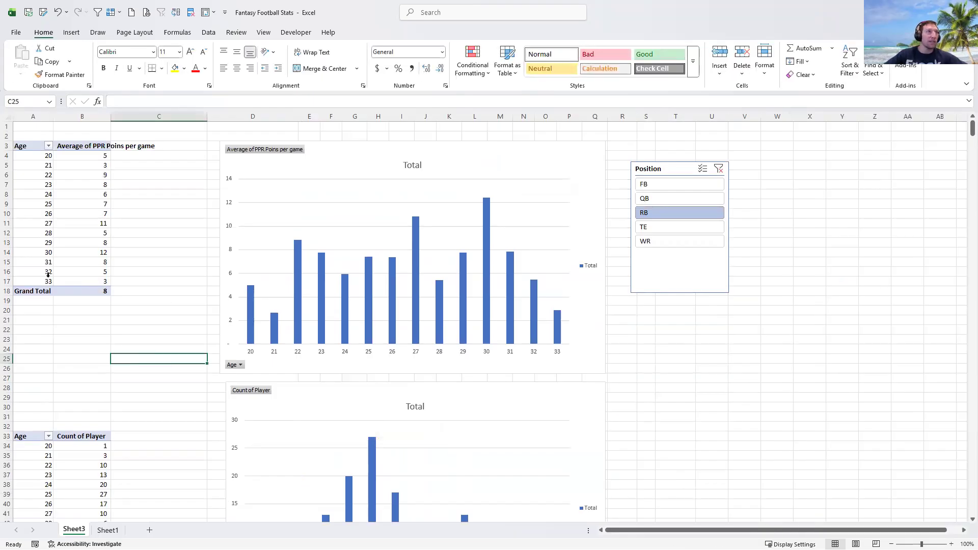
click(68, 284)
click(29, 282)
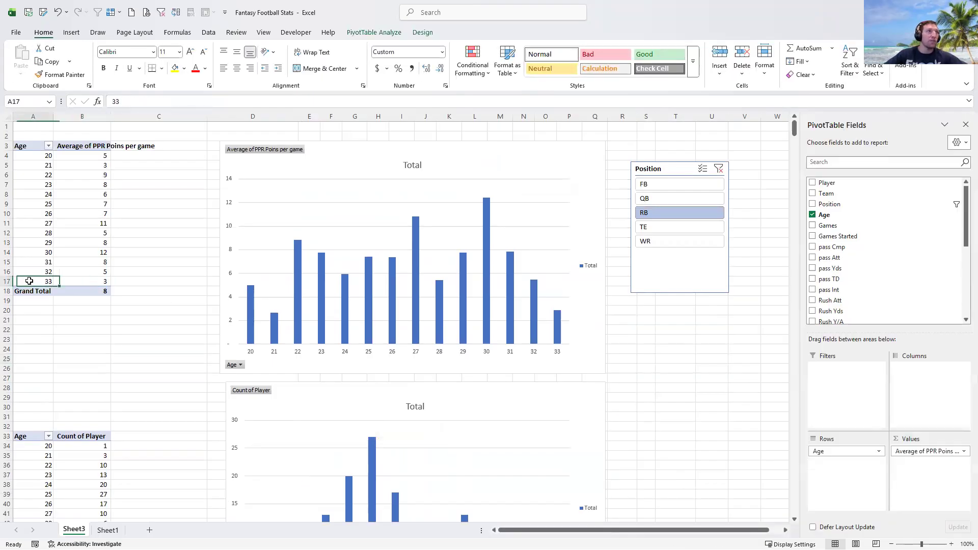
double_click(77, 284)
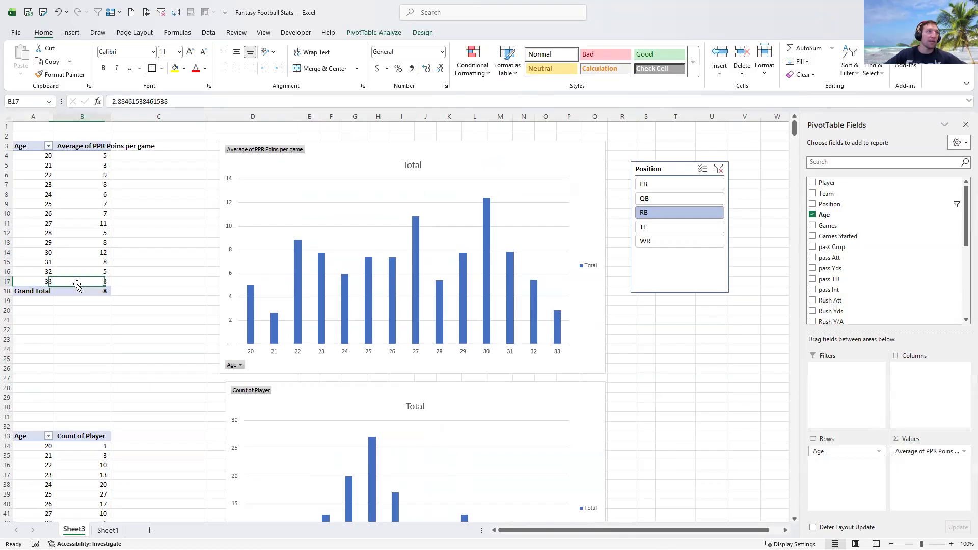
click(76, 156)
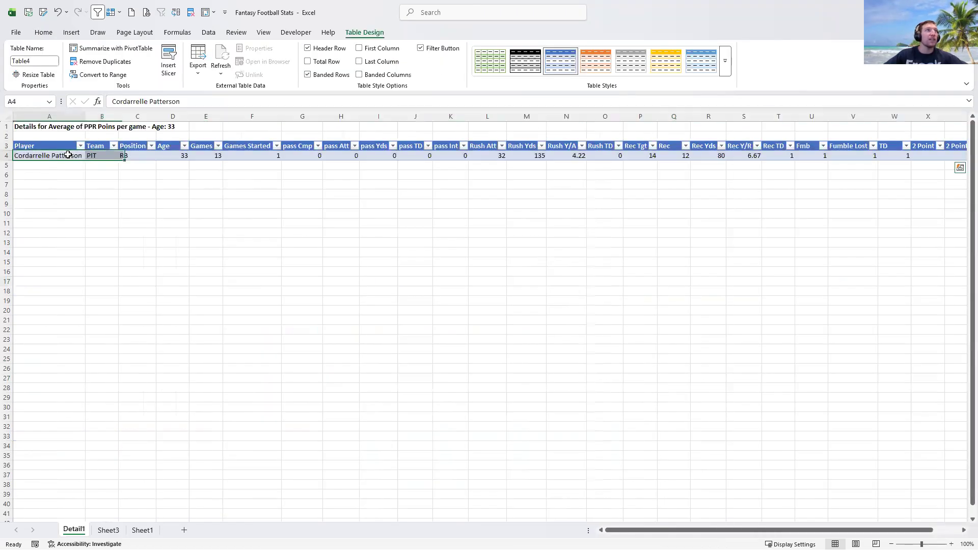
click(50, 180)
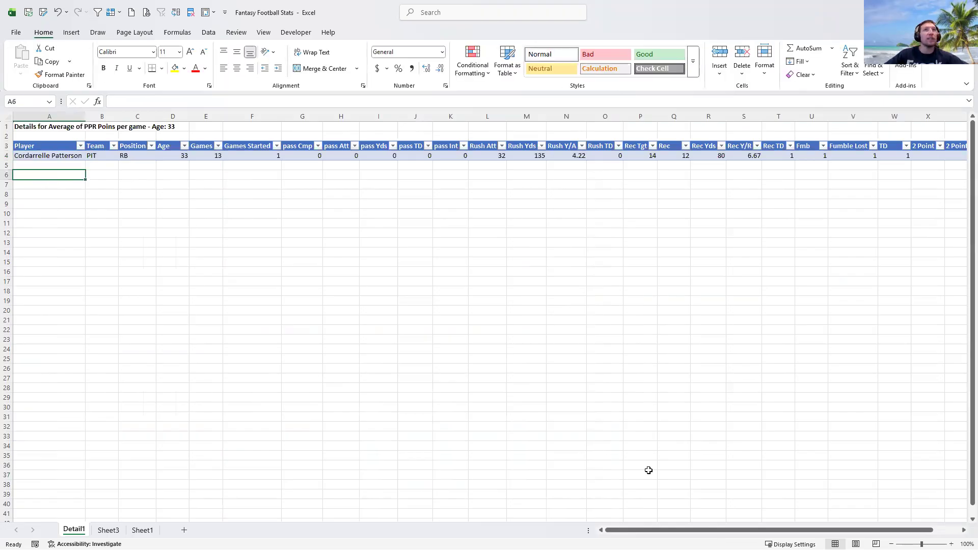
Step: Permanently delete the Detail1 sheet with the age 33 records
right_click(76, 530)
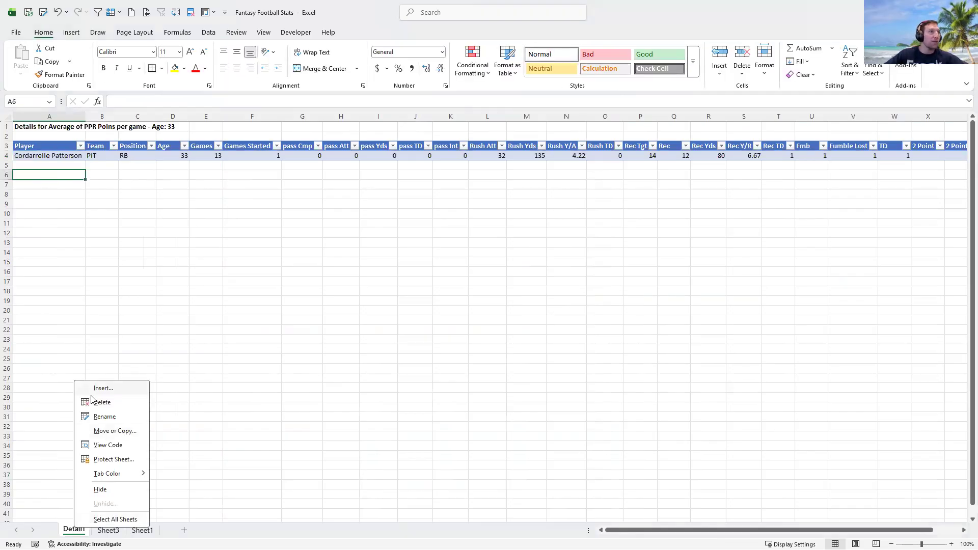
click(101, 403)
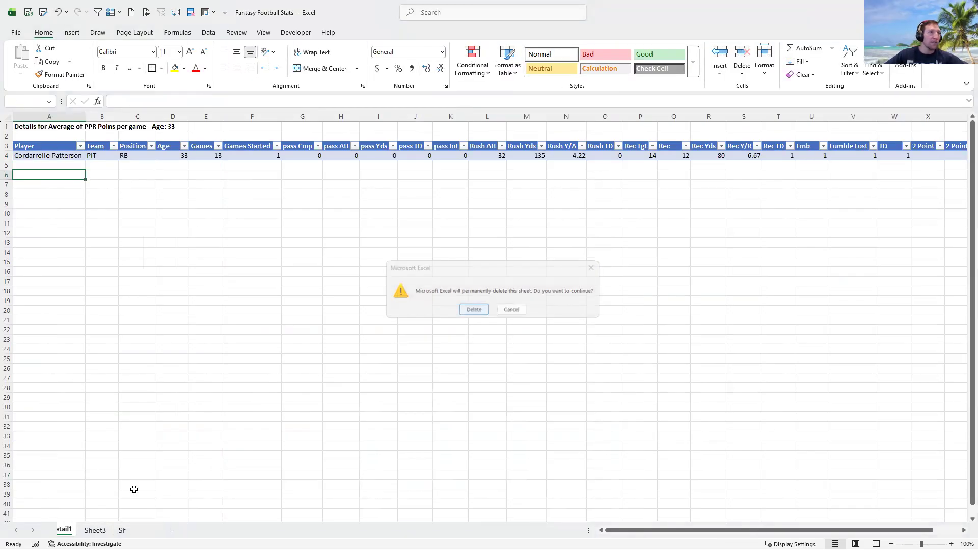
click(483, 311)
Step: Filter the Position slicer to QB and compare the average points chart with the player count chart by age
click(168, 340)
click(657, 357)
scroll(601, 358, down, 2)
scroll(601, 358, up, 2)
click(658, 198)
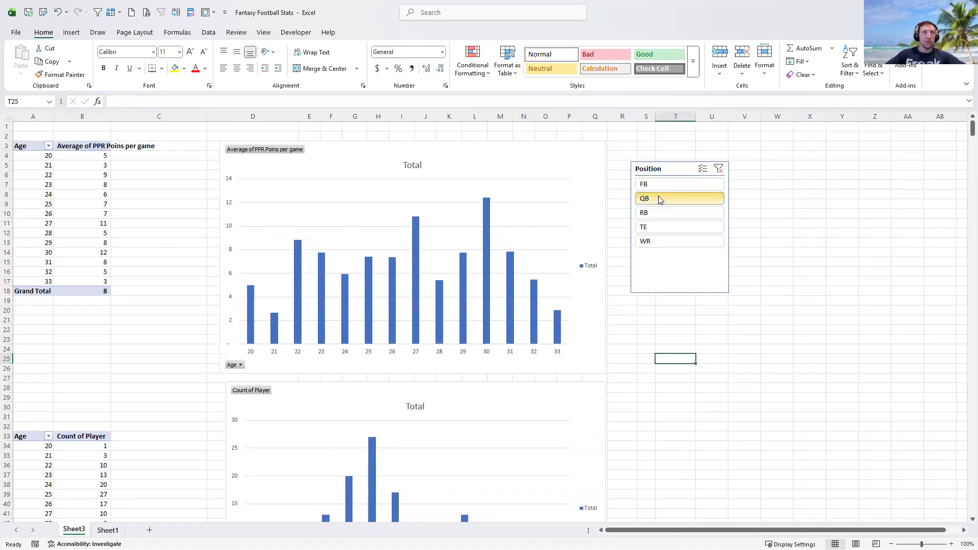
scroll(493, 244, down, 2)
scroll(493, 245, down, 2)
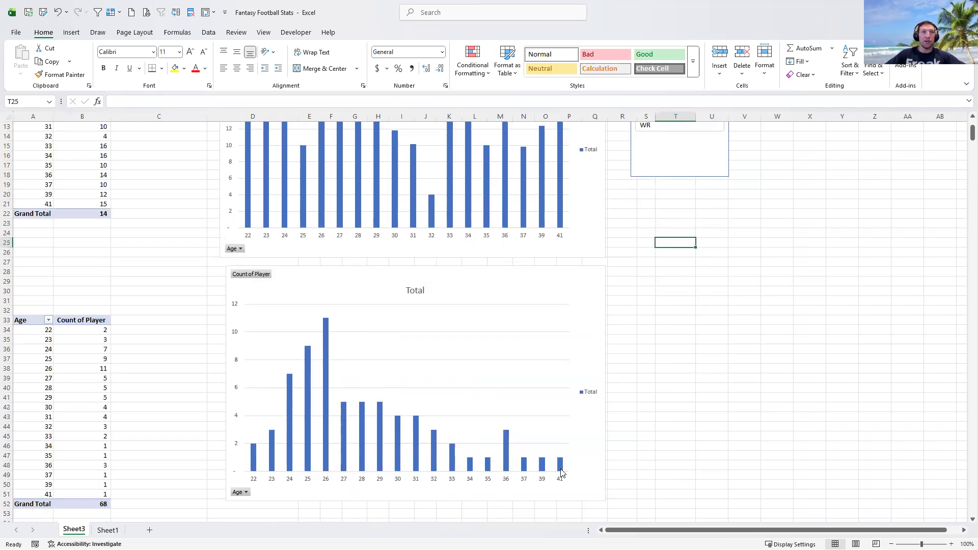
scroll(563, 469, up, 3)
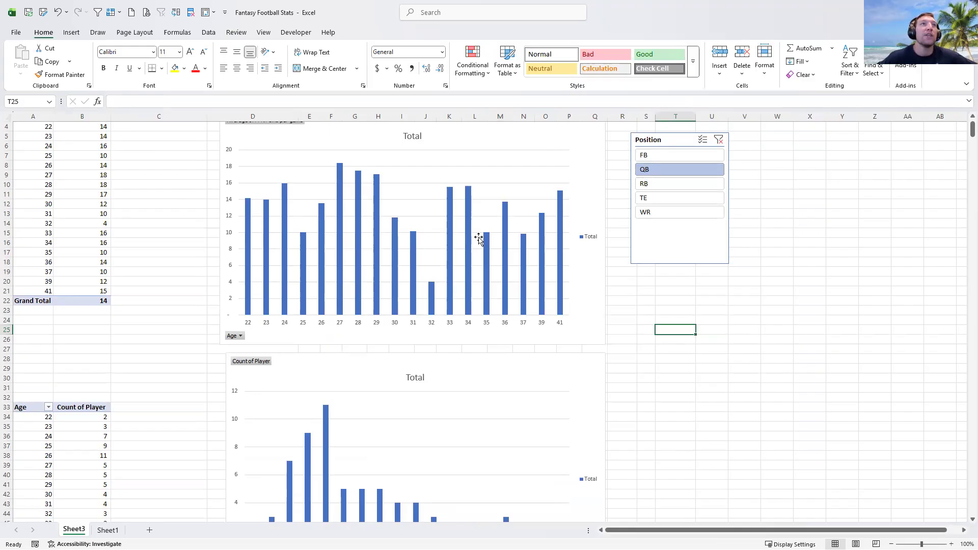
scroll(567, 236, down, 3)
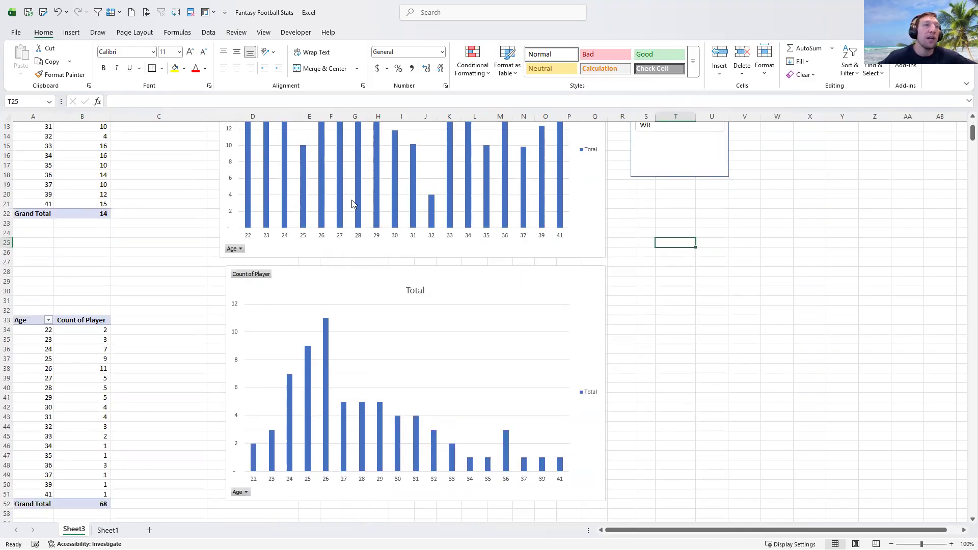
scroll(328, 258, down, 2)
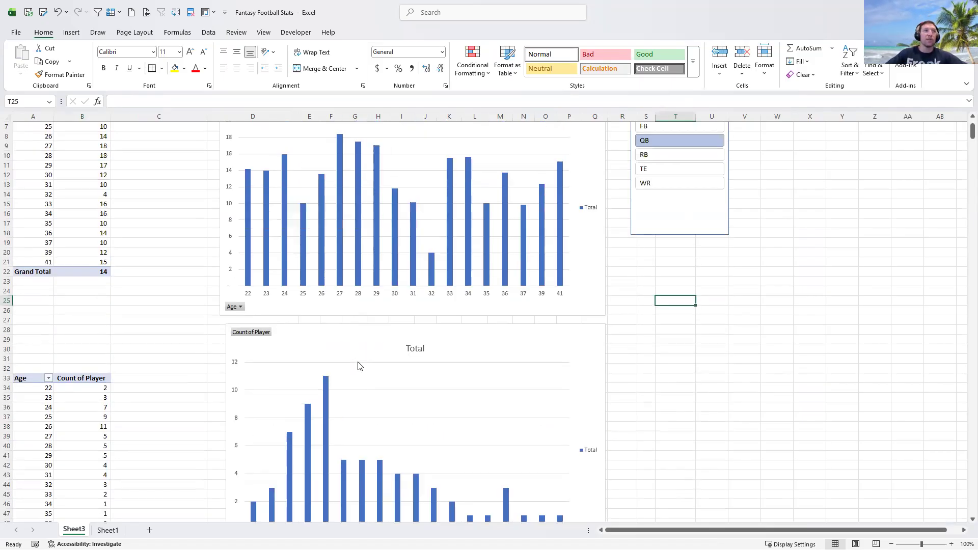
scroll(688, 273, up, 3)
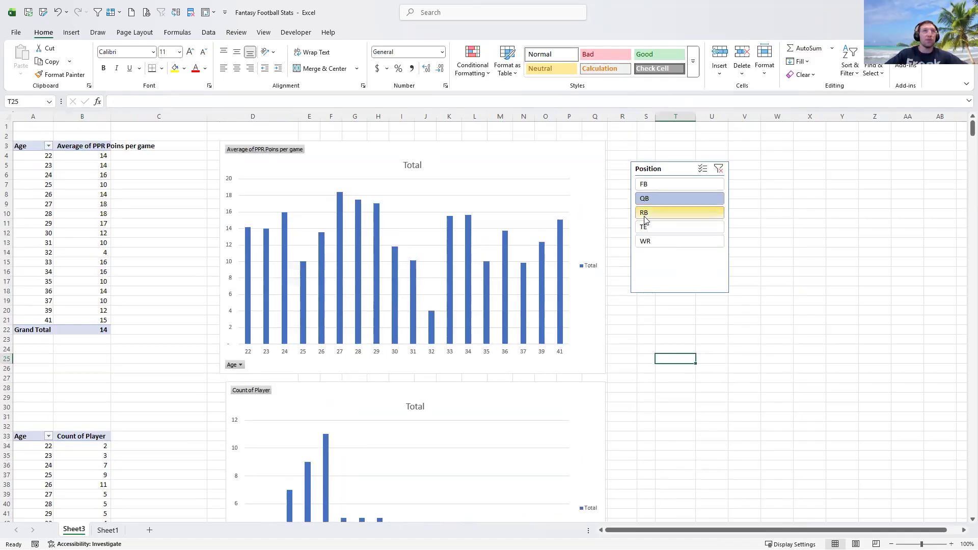
Step: Filter the Position slicer to RB and compare the average points per game with the player counts by age
scroll(535, 329, down, 5)
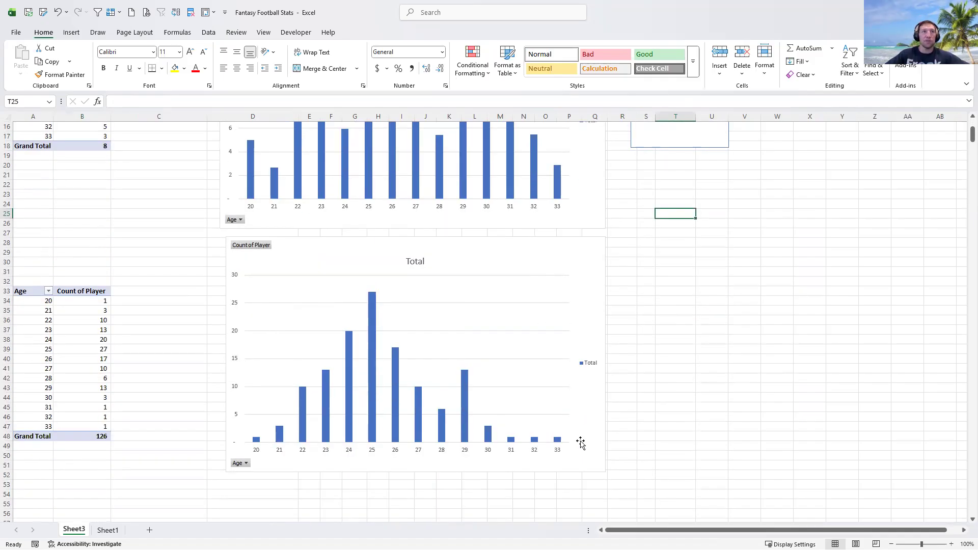
scroll(590, 431, up, 2)
scroll(590, 431, down, 2)
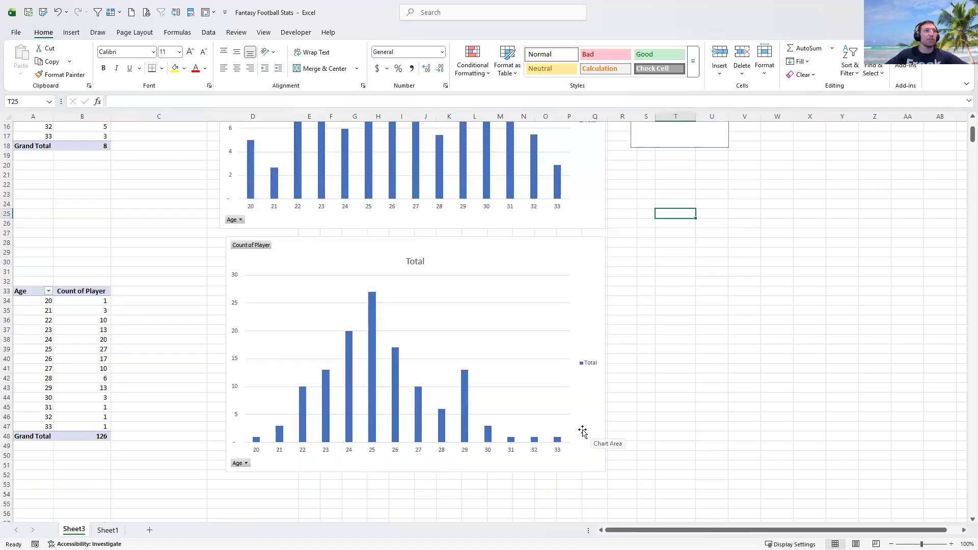
scroll(580, 429, up, 4)
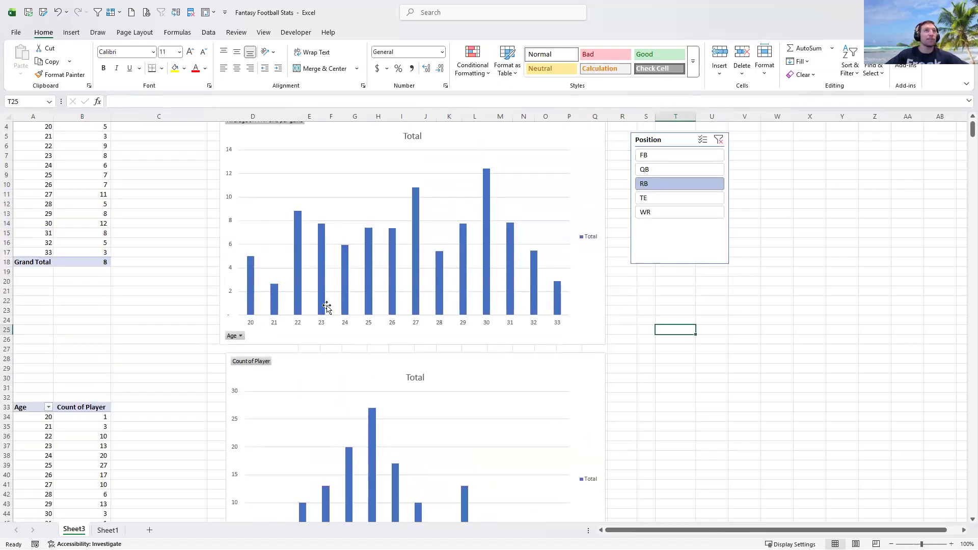
scroll(616, 257, up, 1)
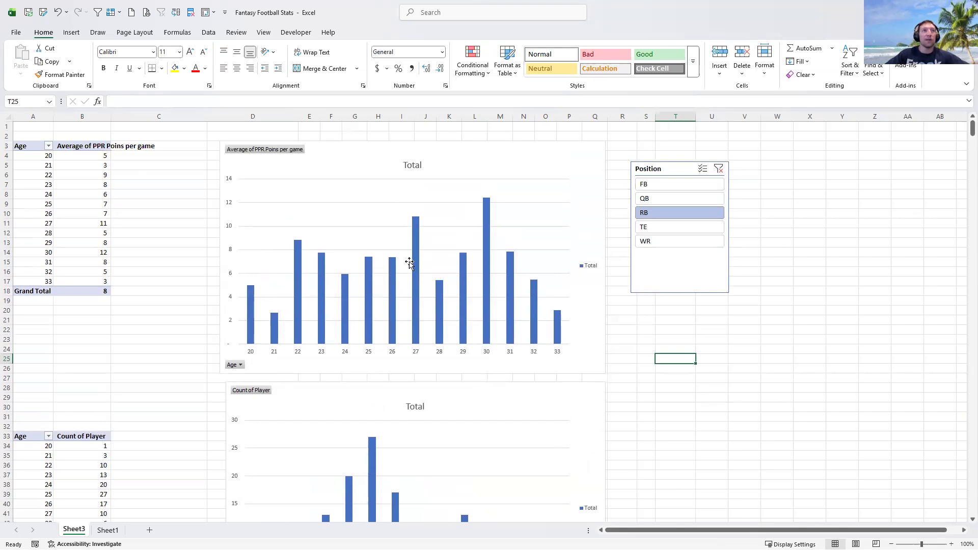
mouse_move(484, 229)
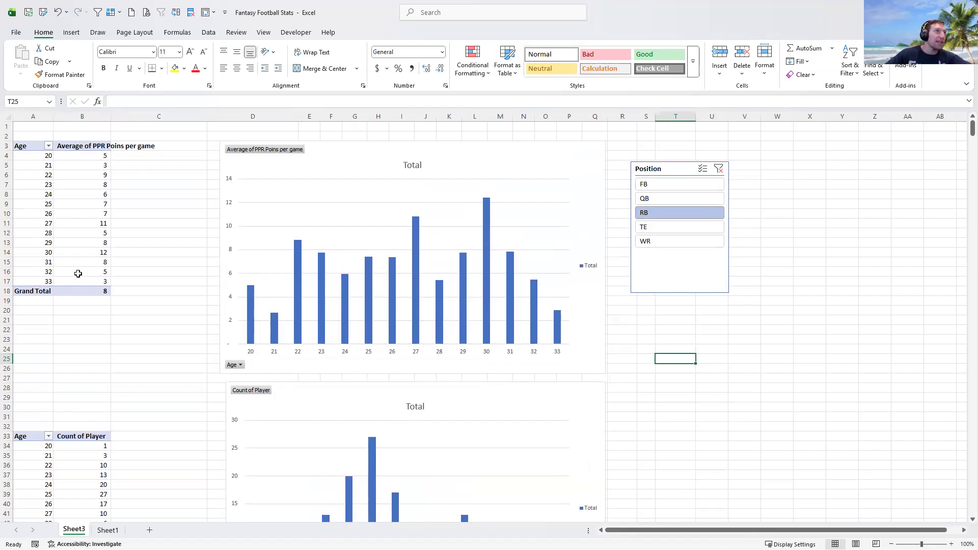
Step: Drill into the average points-per-game value for age 30 and examine its running back records on a separate sheet
click(77, 252)
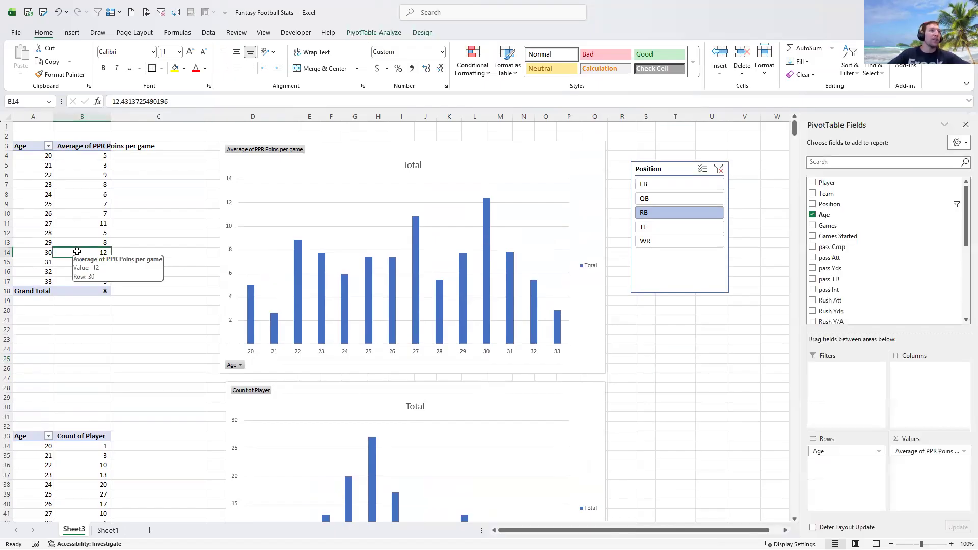
double_click(77, 253)
click(80, 195)
click(18, 167)
click(17, 175)
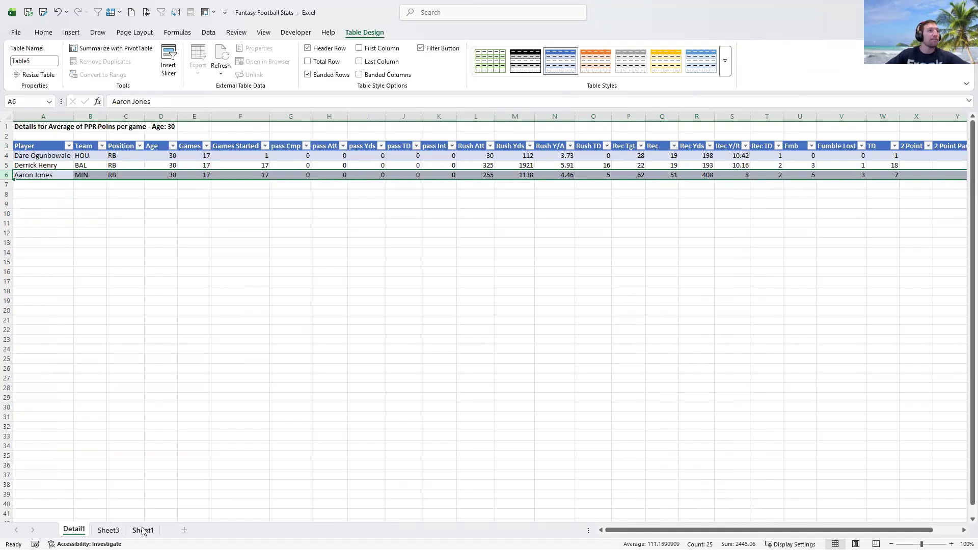
Step: Permanently delete the Detail1 sheet with the age 30 records
right_click(76, 529)
click(101, 408)
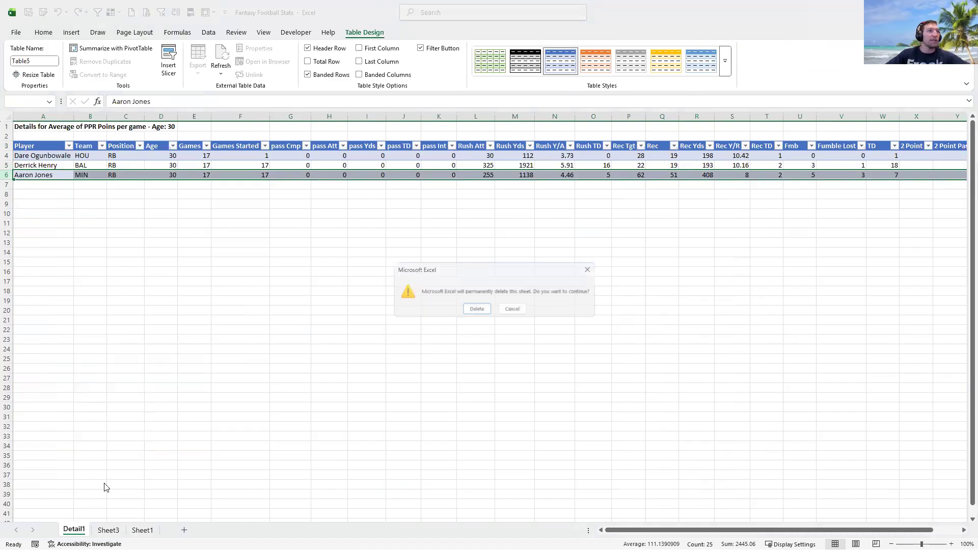
click(474, 314)
Step: Try to add the Player field below Age in the rows of the average points PivotTable
click(79, 263)
drag(827, 185, 847, 470)
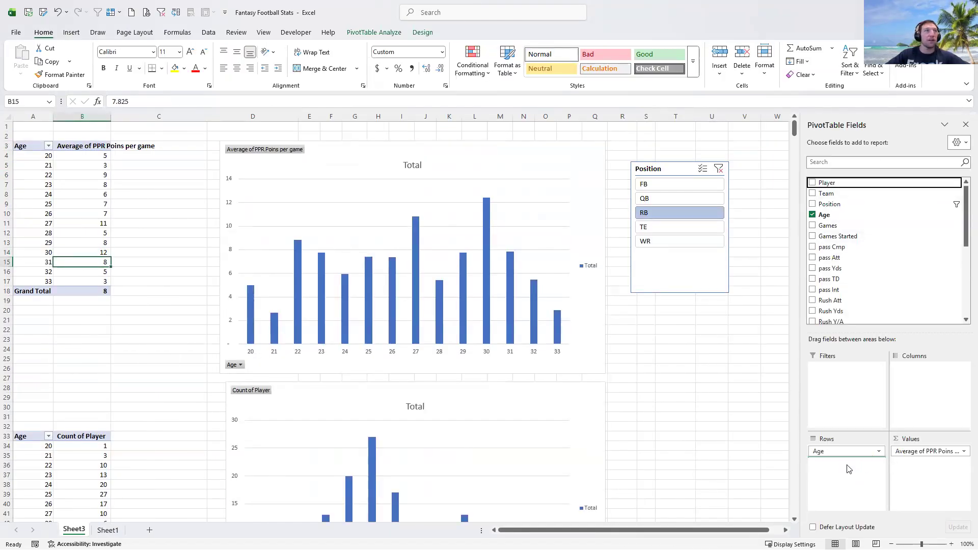
click(491, 308)
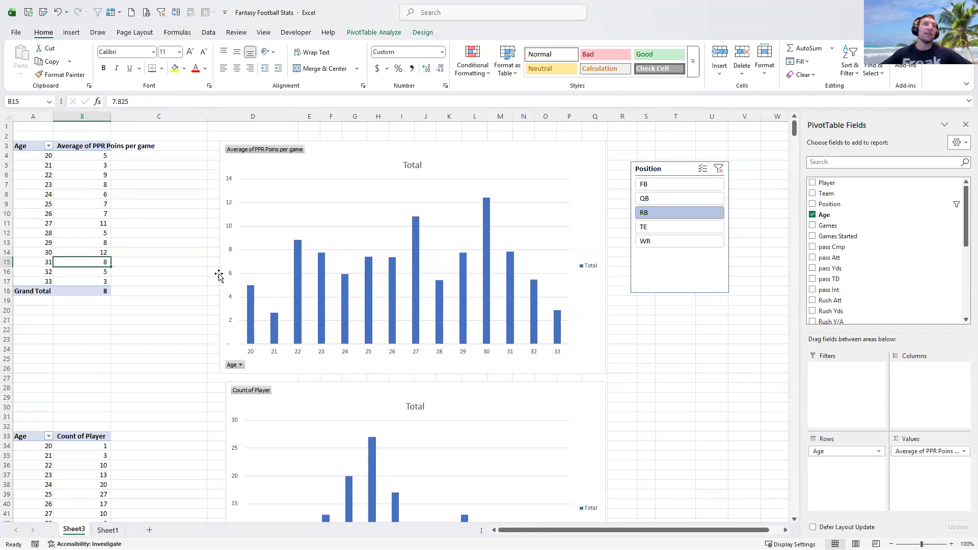
click(67, 446)
drag(7, 437, 6, 515)
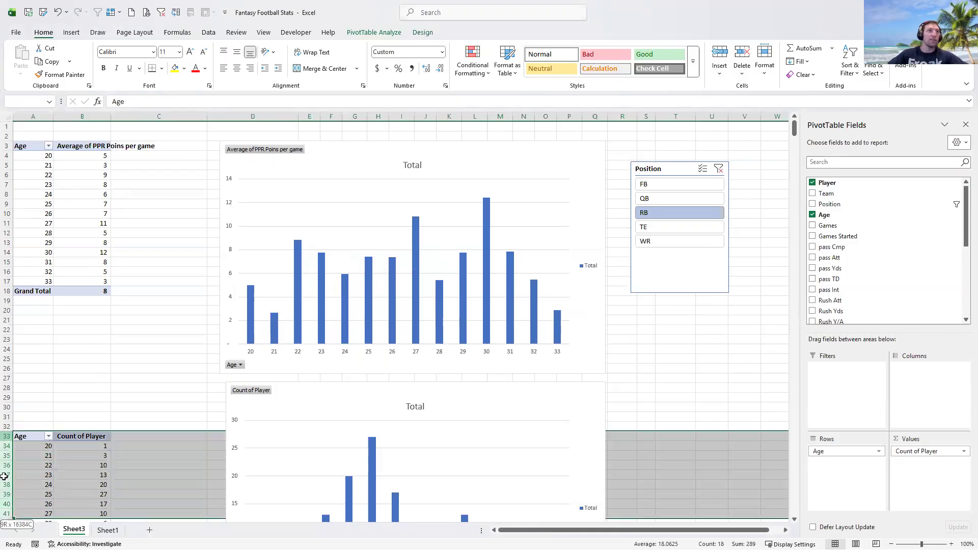
click(75, 376)
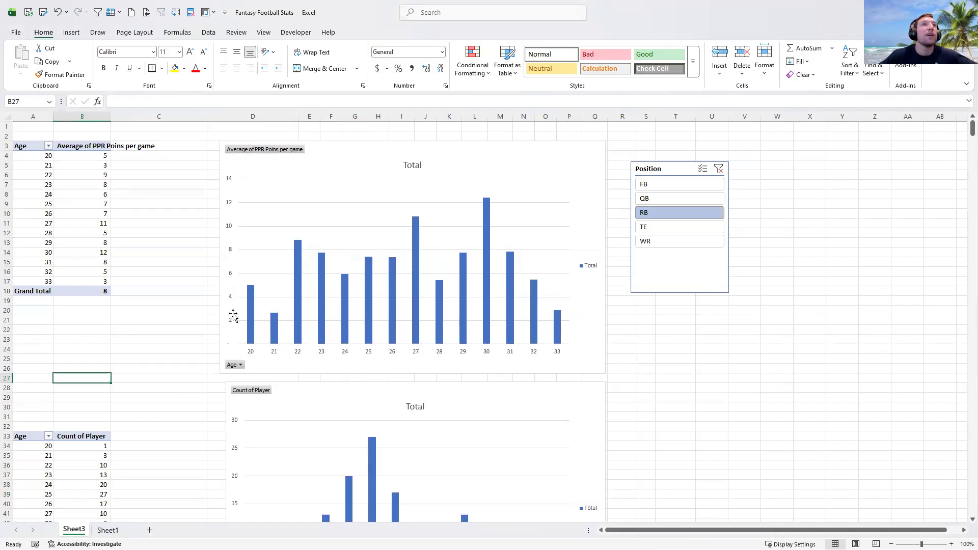
click(660, 359)
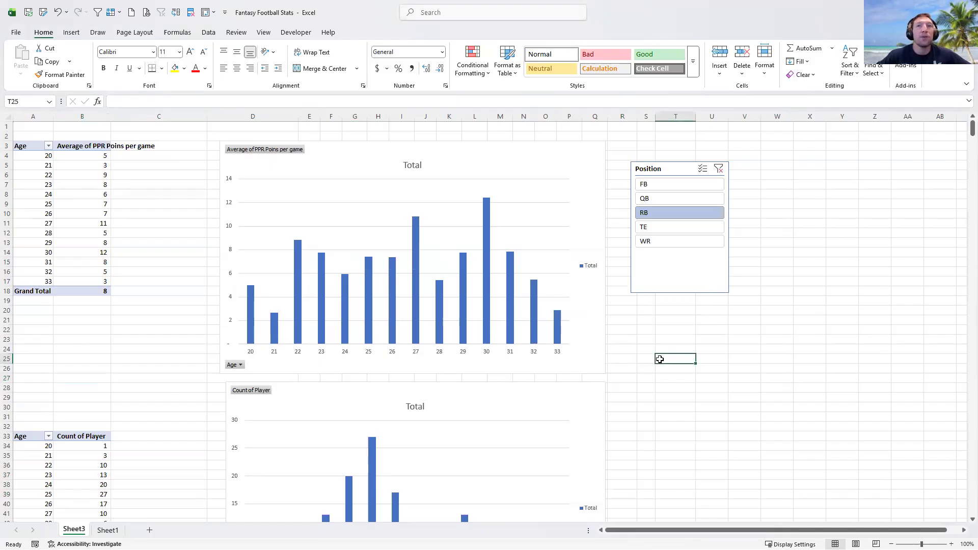